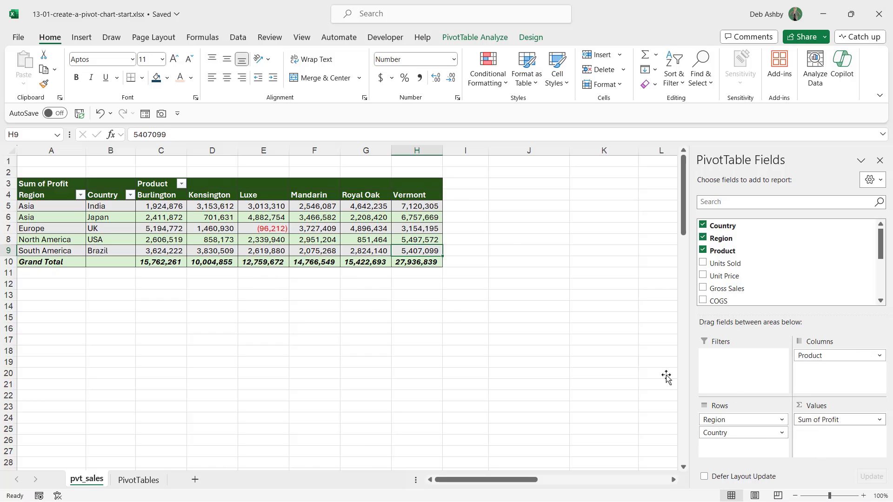
Change the report layout of the profit PivotTable to Compact Form.
left_click(161, 228)
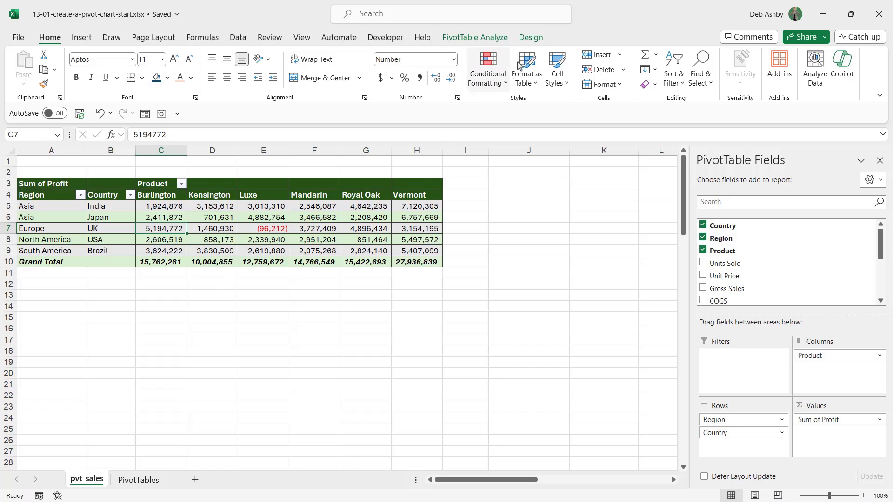
left_click(530, 40)
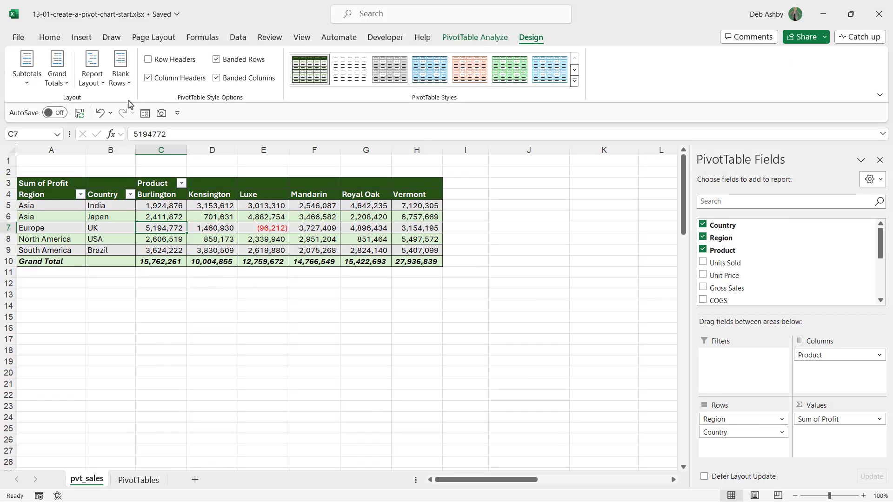
left_click(93, 81)
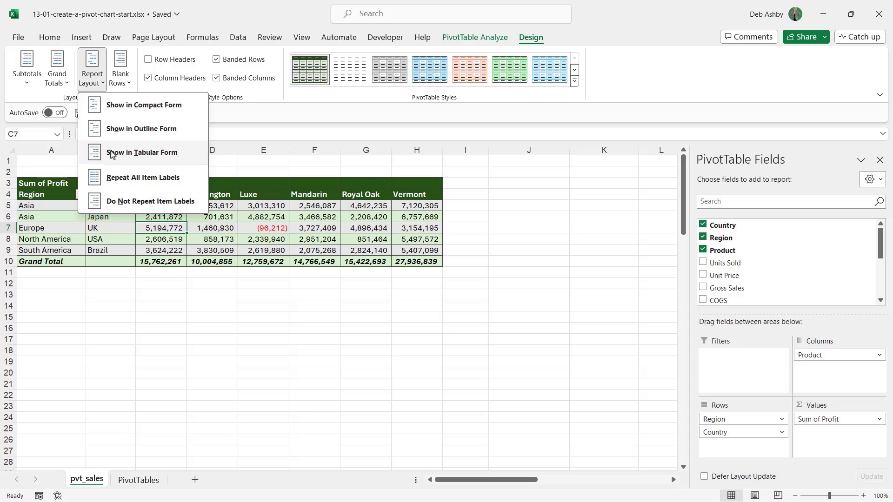
left_click(163, 108)
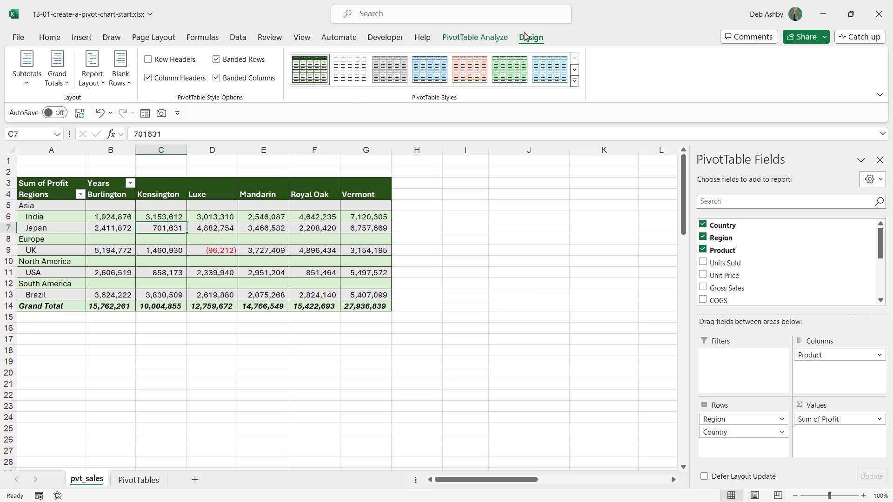
Display the +/- expand and collapse buttons beside the region labels in the PivotTable.
left_click(475, 40)
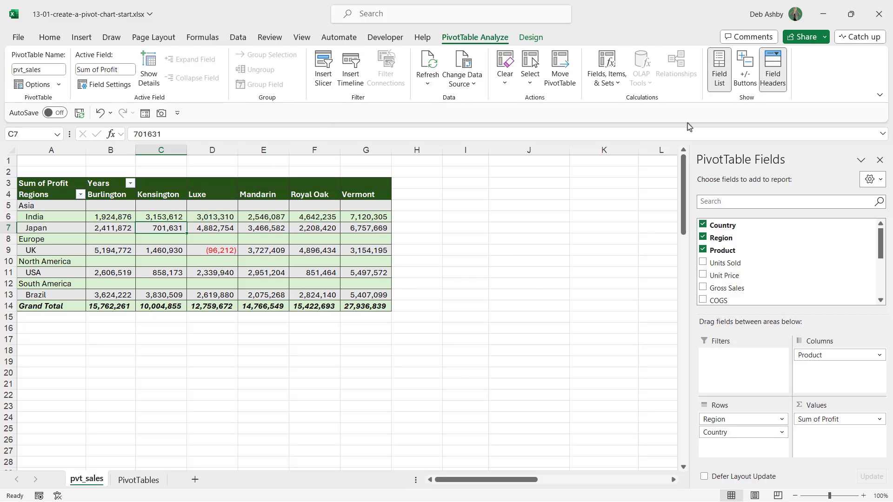
left_click(746, 77)
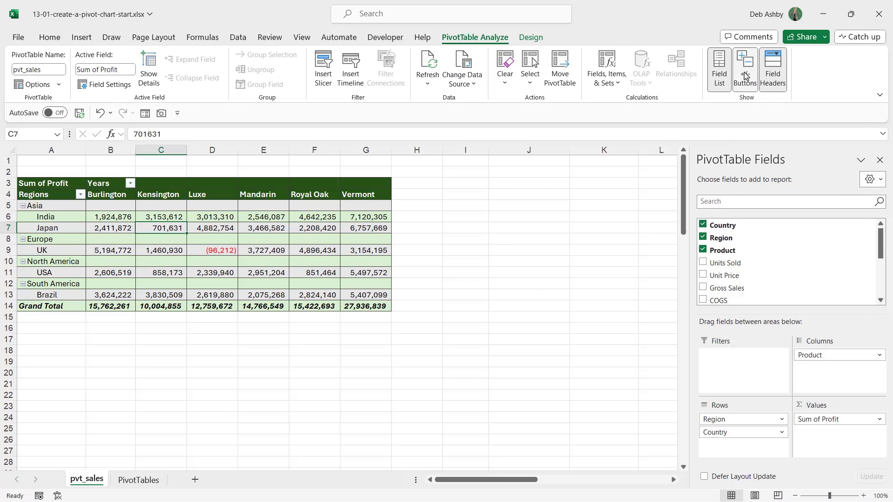
left_click(263, 251)
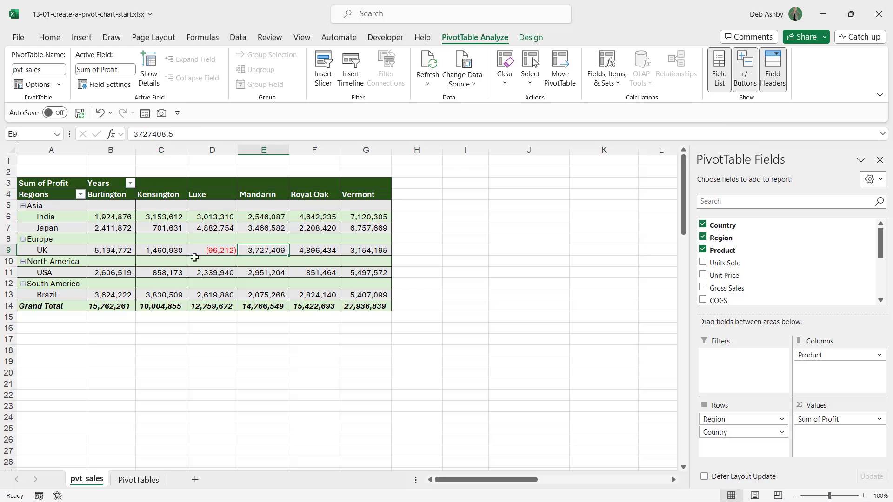
Start inserting a PivotChart based on the profit PivotTable, shifting the chart dialog slightly aside.
left_click(214, 230)
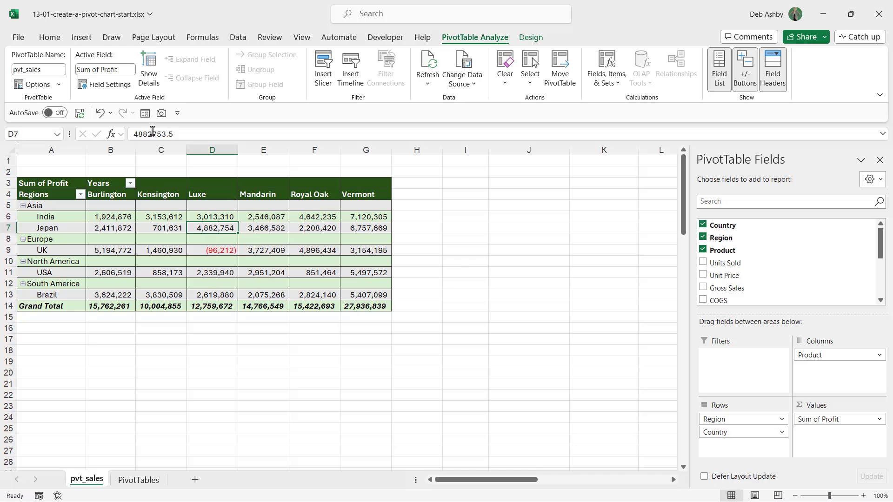
left_click(86, 39)
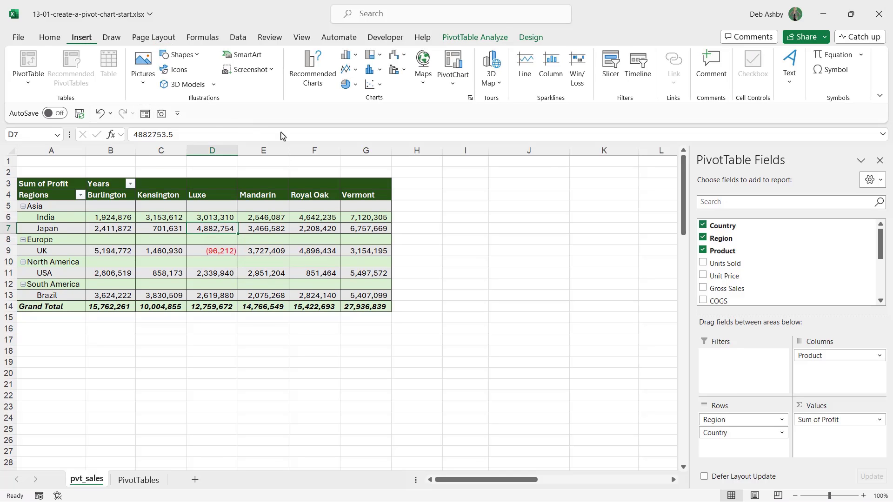
left_click(458, 85)
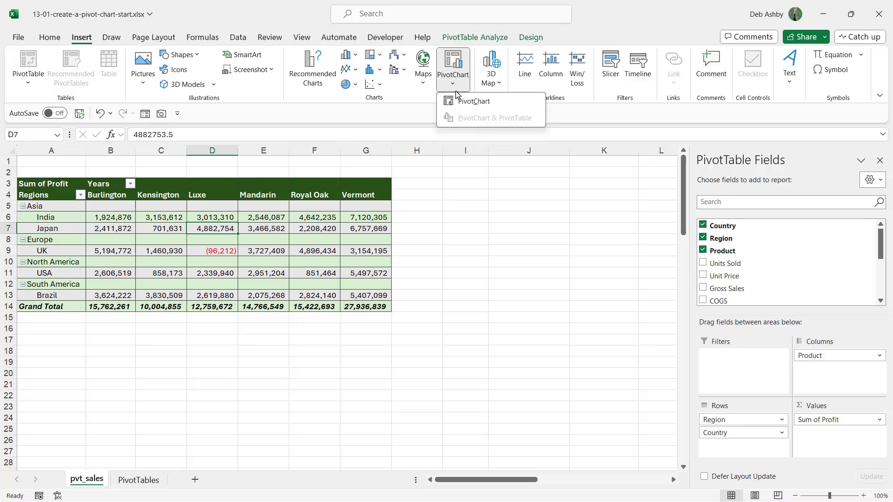
left_click(456, 106)
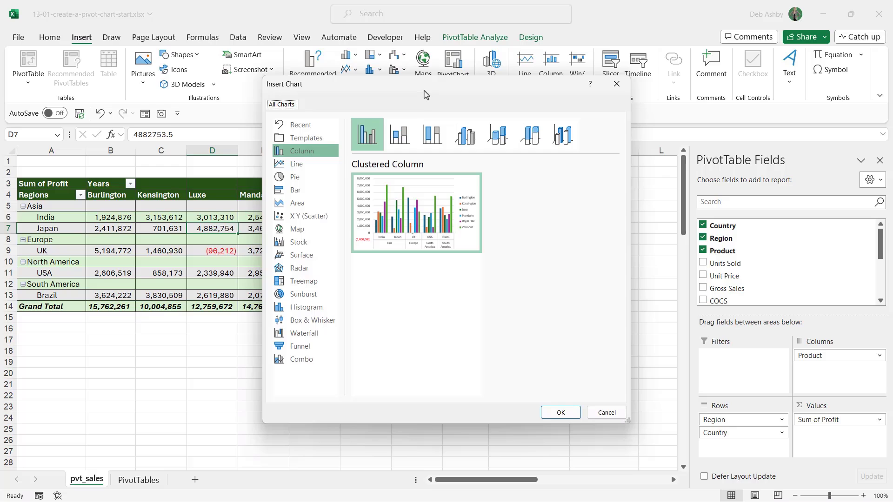
left_click_drag(422, 93, 384, 91)
Look through the Line, Pie, Bar, Area, X Y (Scatter), Map, Stock and Surface chart types for the PivotChart.
left_click(258, 162)
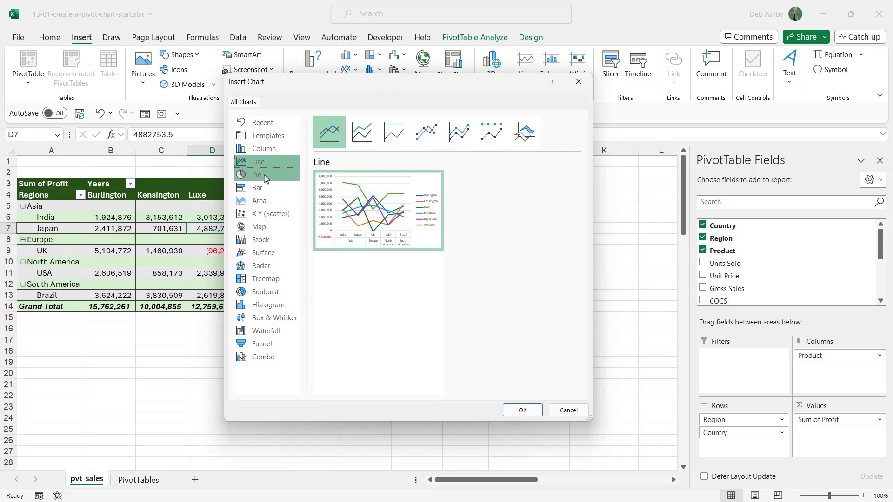
left_click(256, 174)
left_click(257, 187)
left_click(266, 200)
left_click(266, 214)
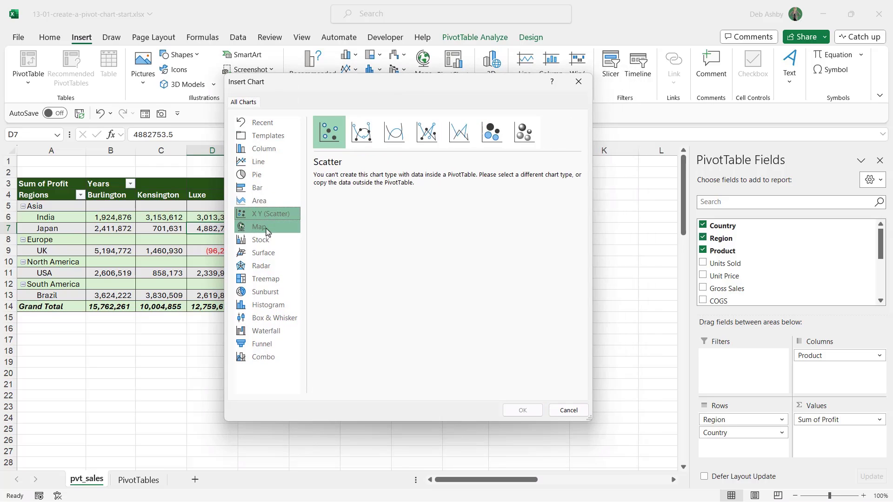
left_click(268, 227)
left_click(268, 240)
left_click(269, 253)
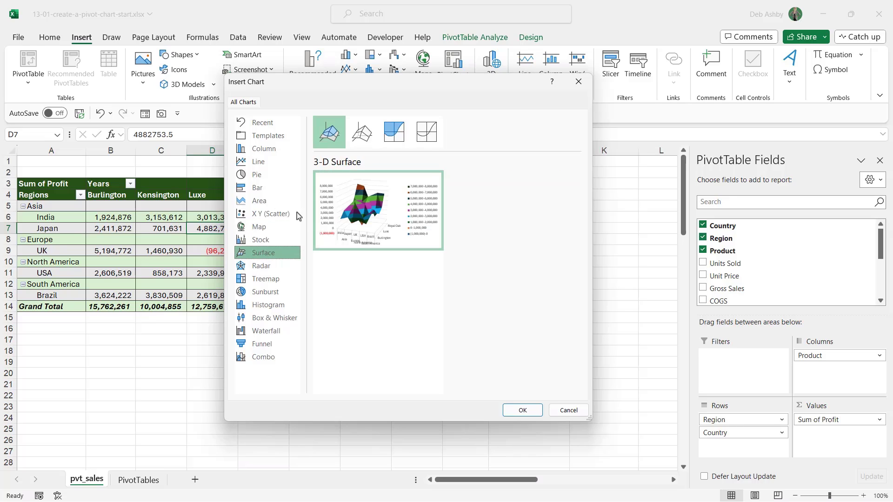
left_click(268, 239)
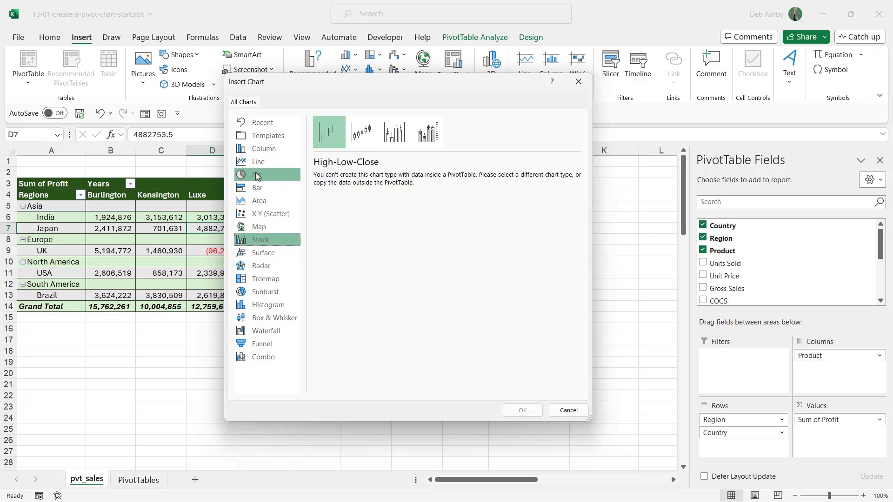
Preview the Pie, 3-D Pie, Pie of Pie, Bar of Pie and Doughnut variants with the PivotTable data.
left_click(257, 176)
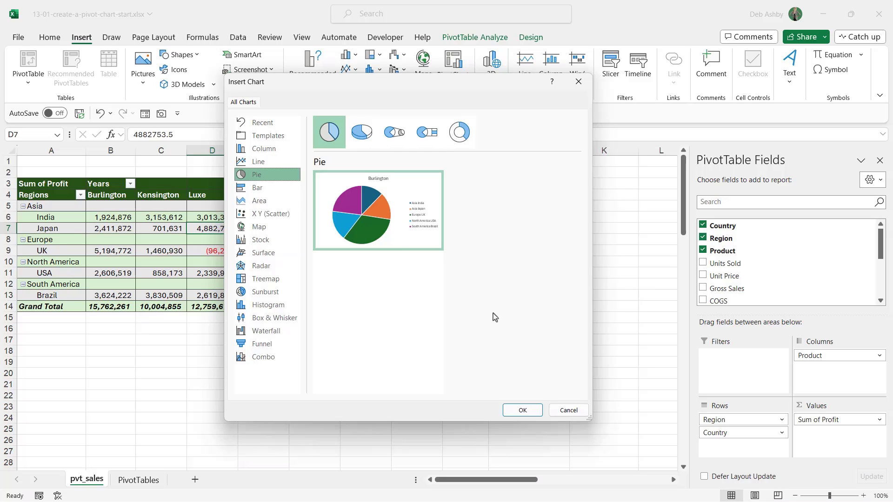
left_click(360, 135)
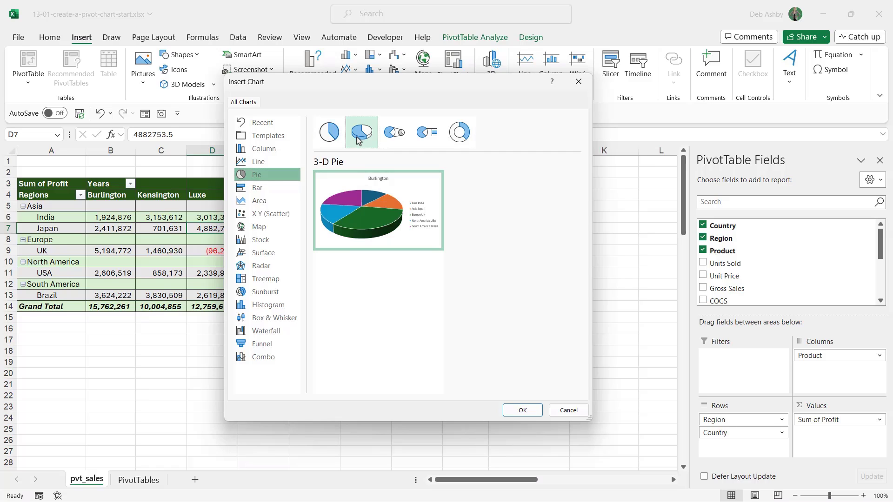
left_click(398, 144)
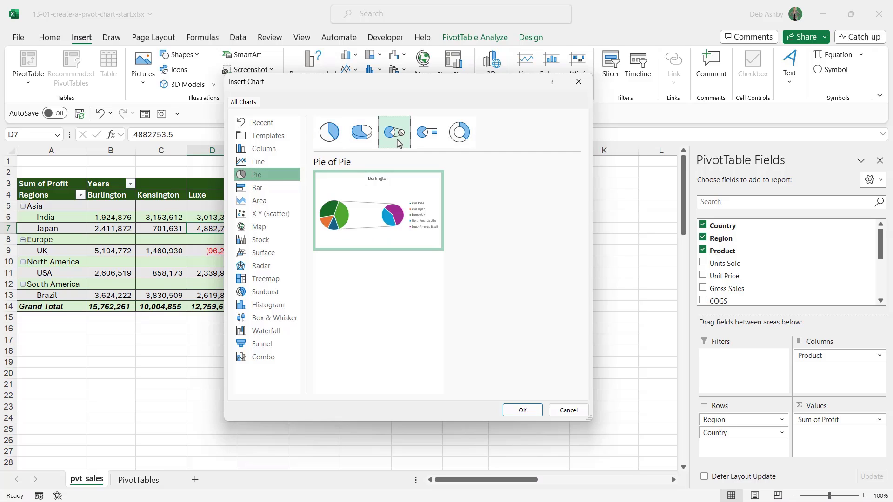
left_click(434, 141)
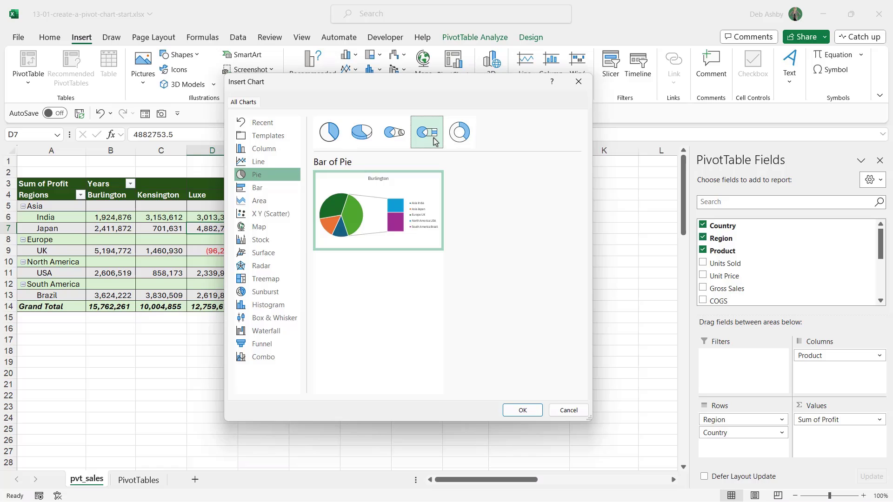
left_click(459, 137)
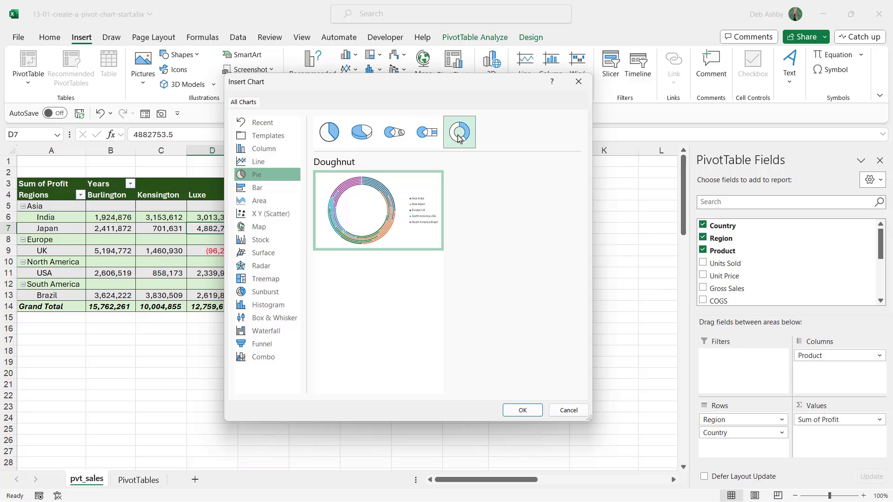
Preview the Clustered, Stacked and 100% Stacked Bar variants, and check the Map and Stock chart types.
left_click(266, 191)
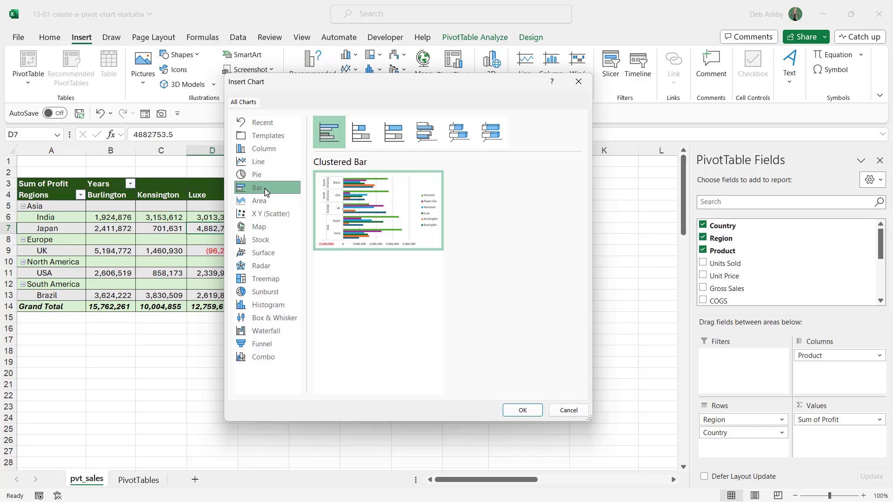
left_click(367, 137)
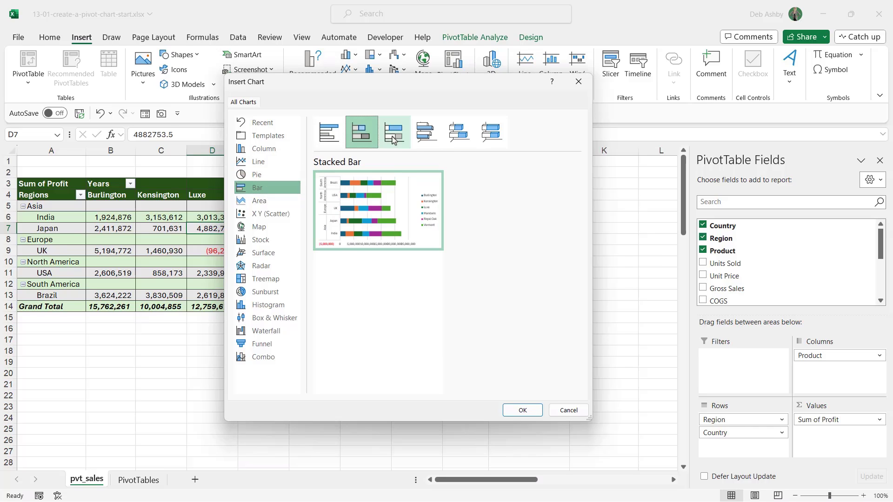
left_click(394, 140)
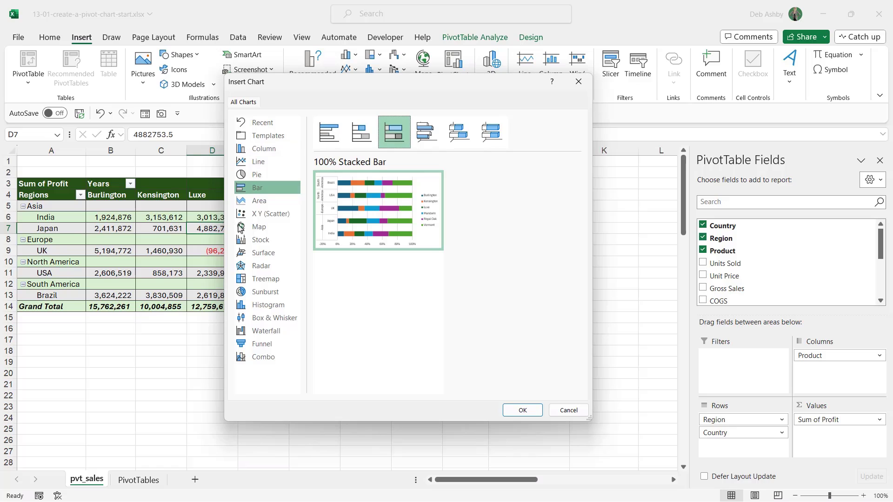
left_click(263, 229)
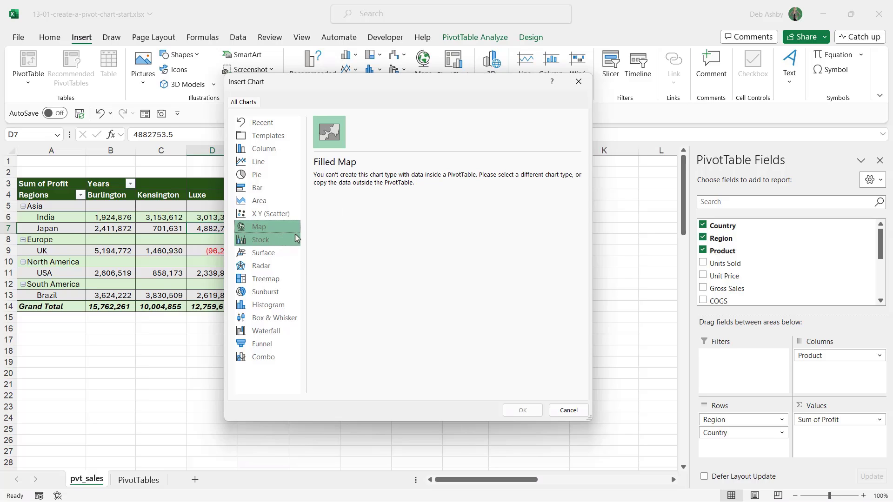
left_click(273, 244)
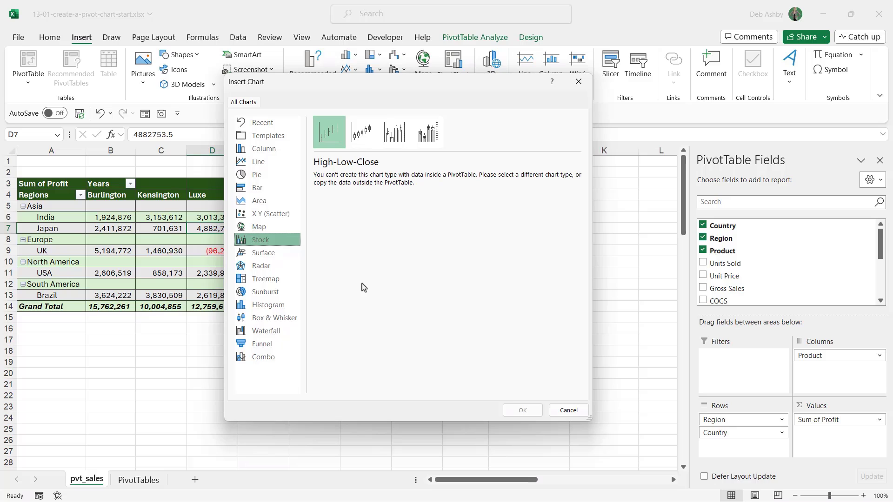
Compare the clustered, stacked and 100% stacked column charts in both their flat and 3-D versions.
left_click(258, 153)
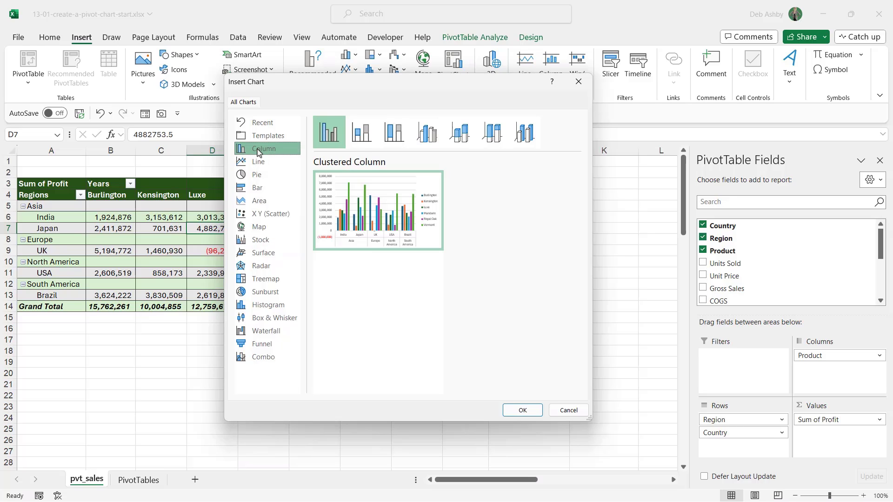
mouse_move(388, 210)
left_click(362, 140)
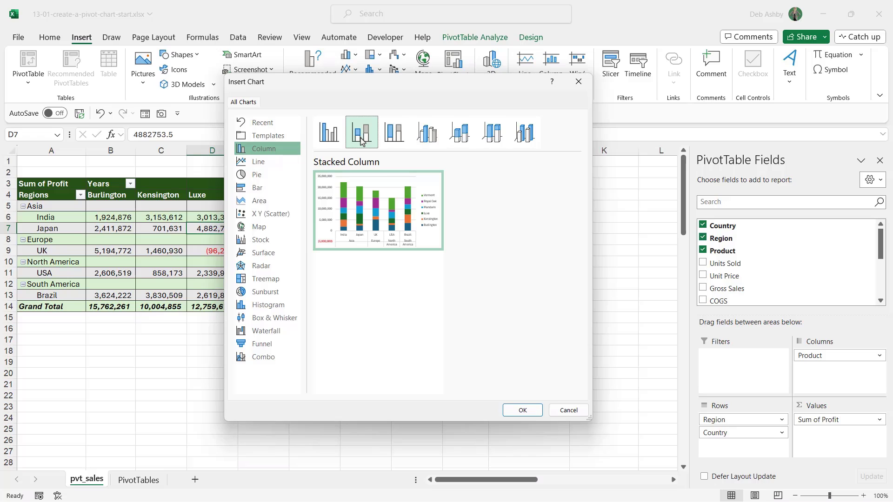
left_click(400, 145)
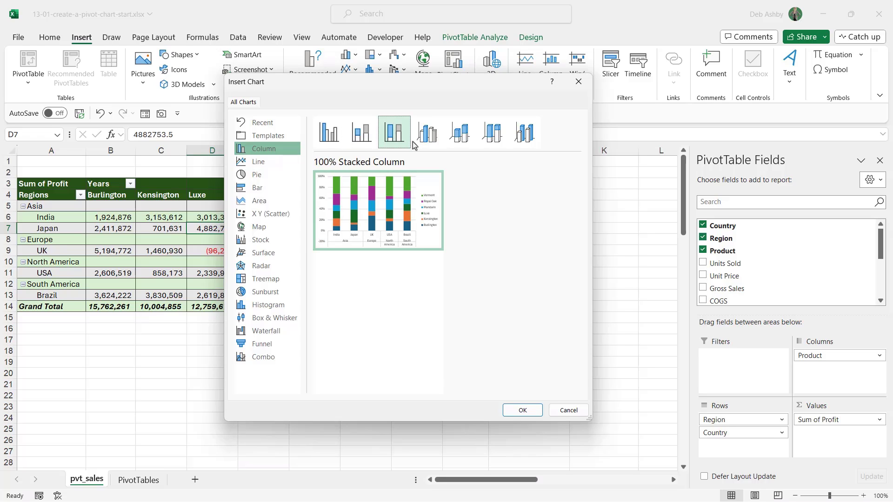
left_click(414, 143)
left_click(459, 140)
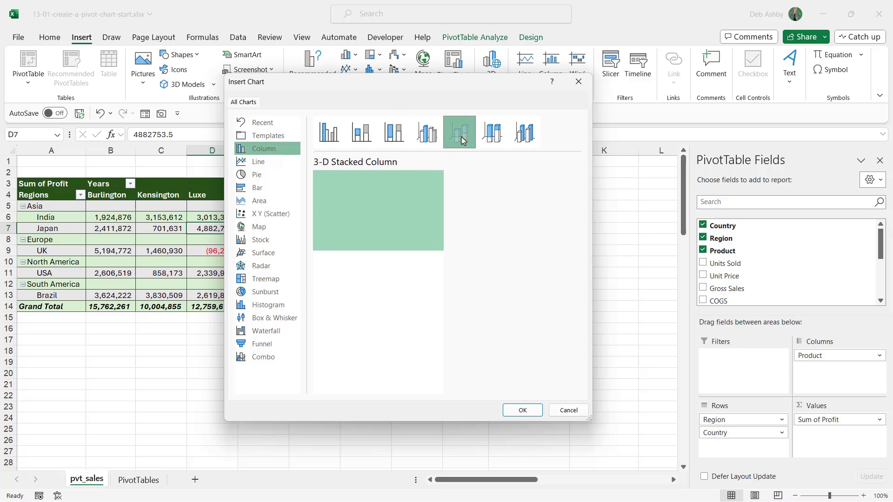
left_click(423, 139)
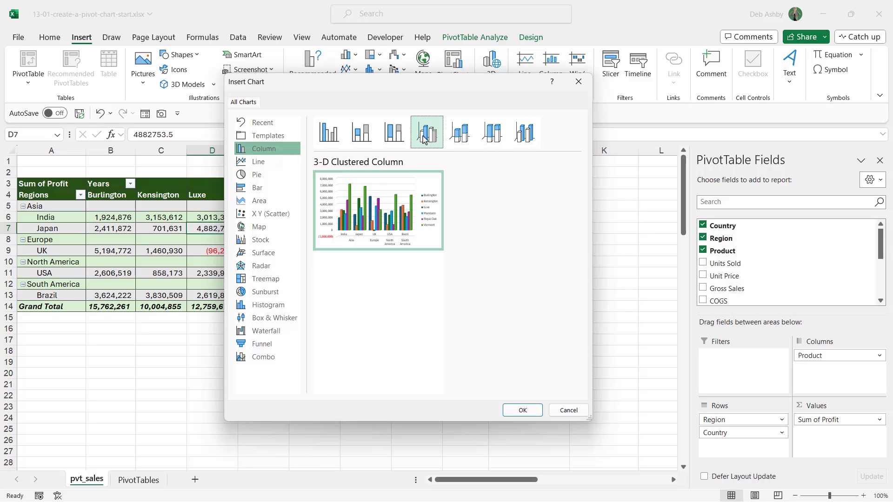
left_click(460, 138)
left_click(489, 141)
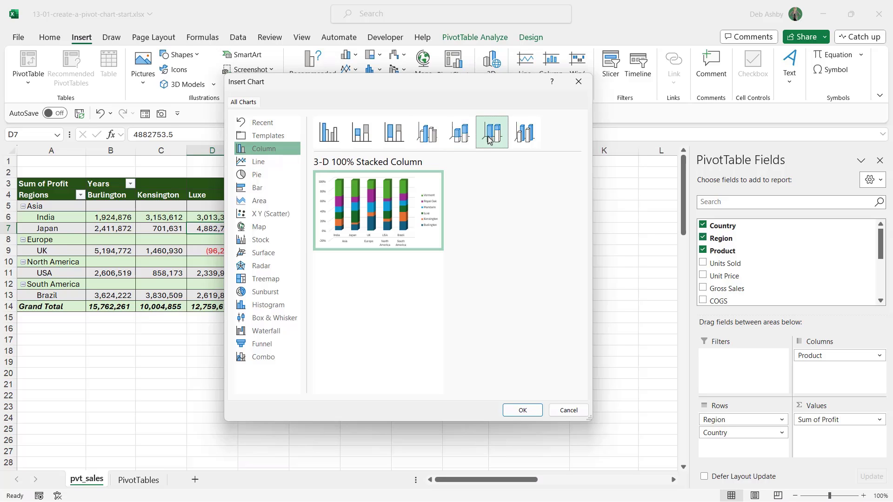
Preview the line chart variants, from plain Line and Stacked Line through to Stacked Line with Markers.
left_click(259, 163)
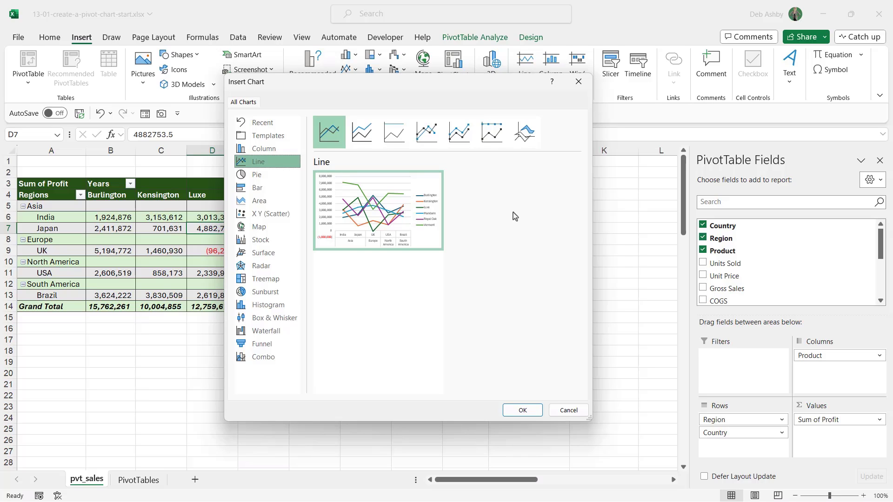
left_click(361, 132)
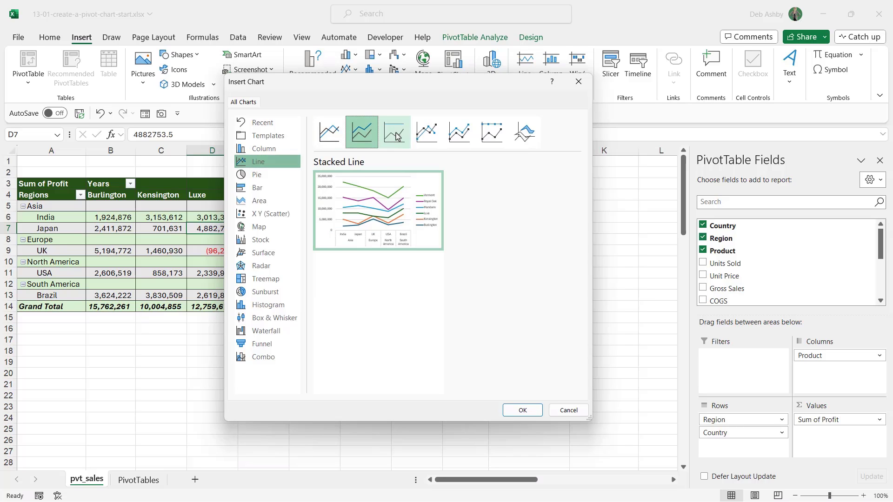
left_click(397, 136)
left_click(435, 141)
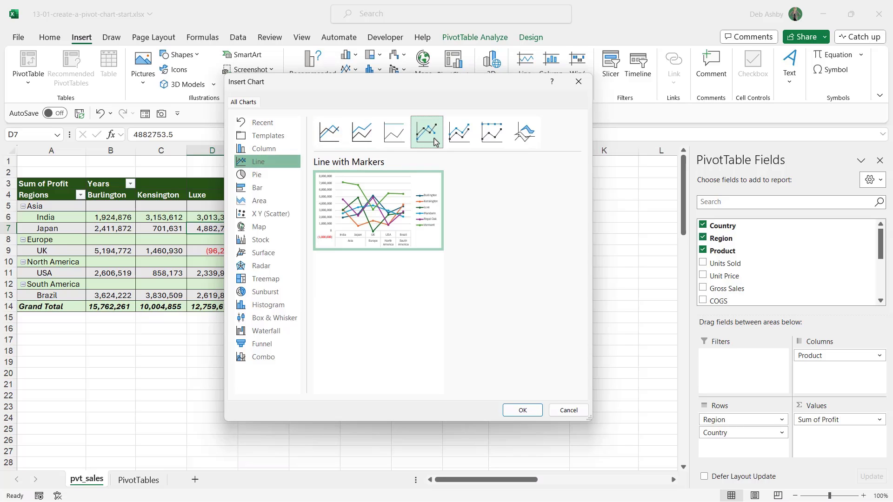
left_click(469, 135)
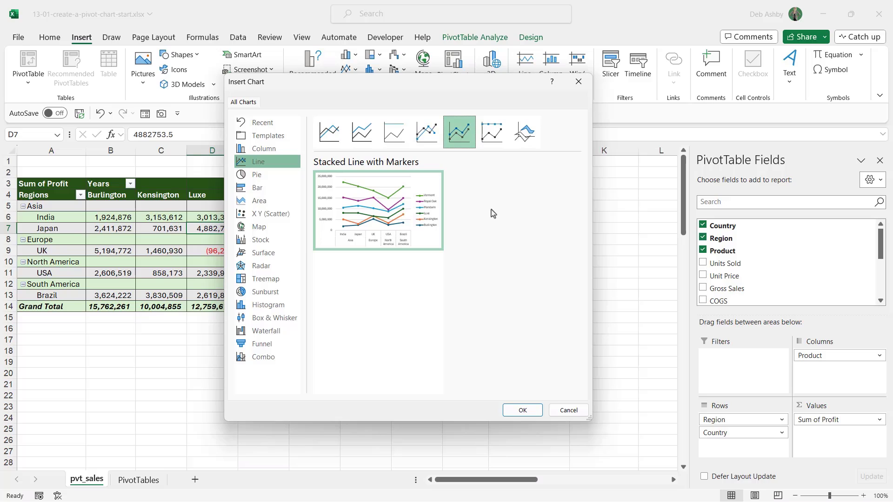
Preview the Pie and Doughnut charts, and the Clustered, Stacked and 100% Stacked Bar variants.
left_click(266, 180)
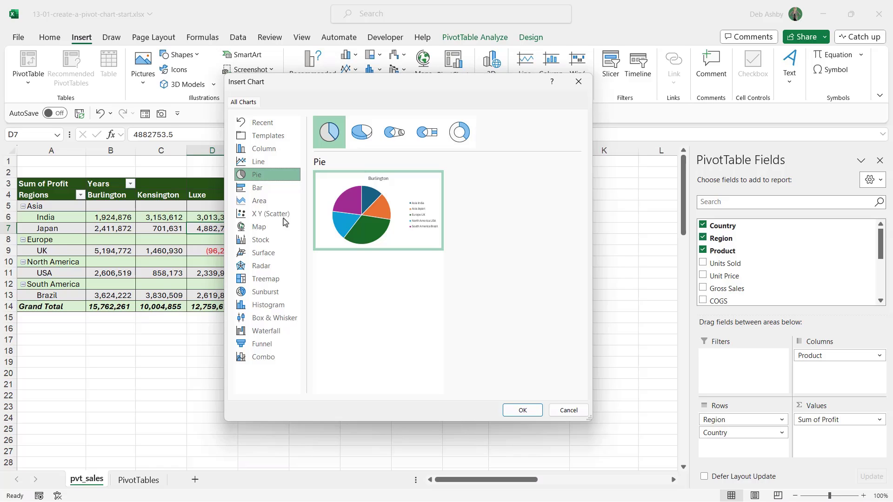
mouse_move(373, 204)
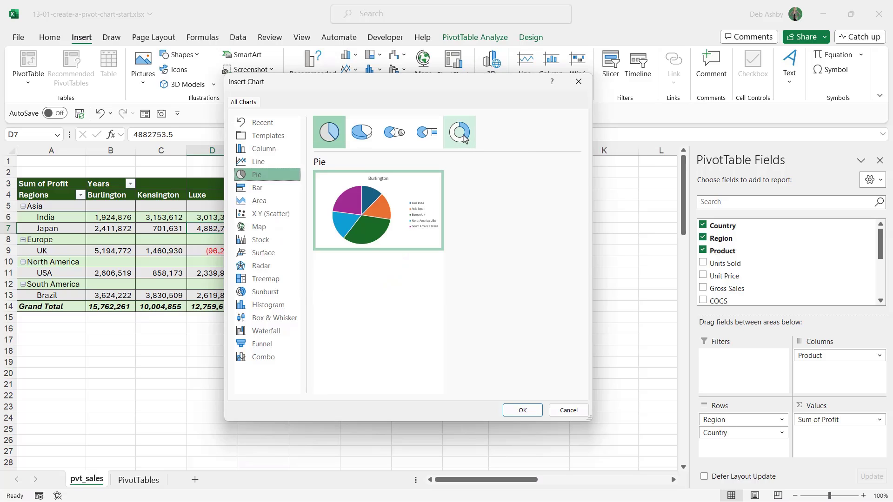
left_click(463, 136)
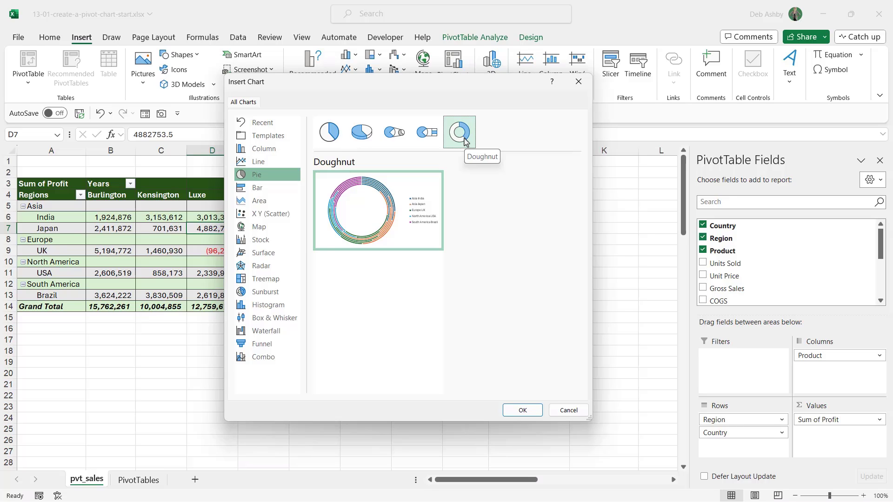
left_click(257, 190)
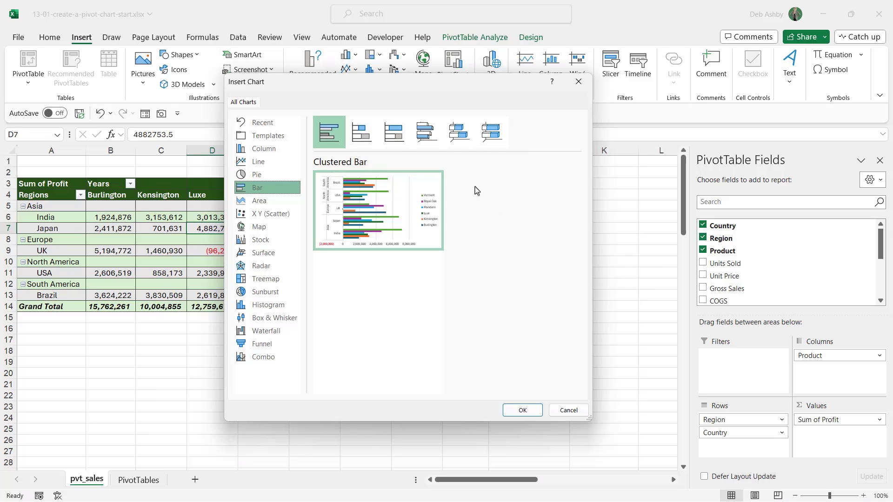
left_click(361, 136)
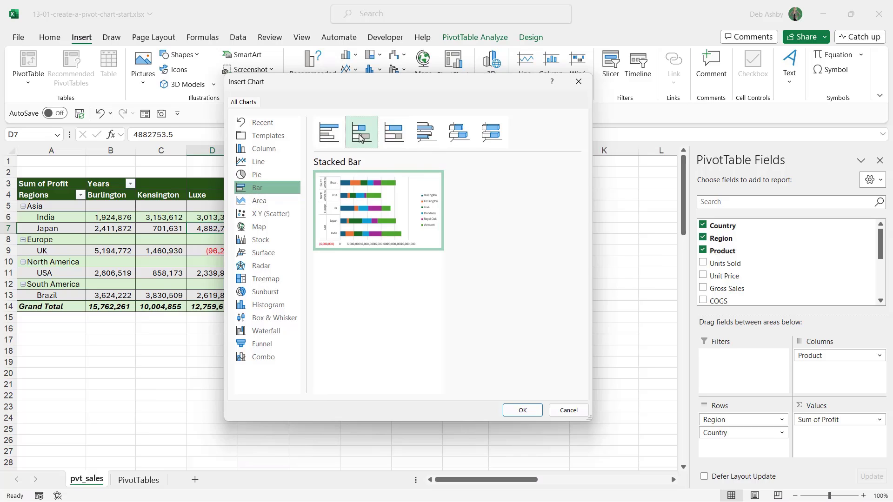
left_click(394, 136)
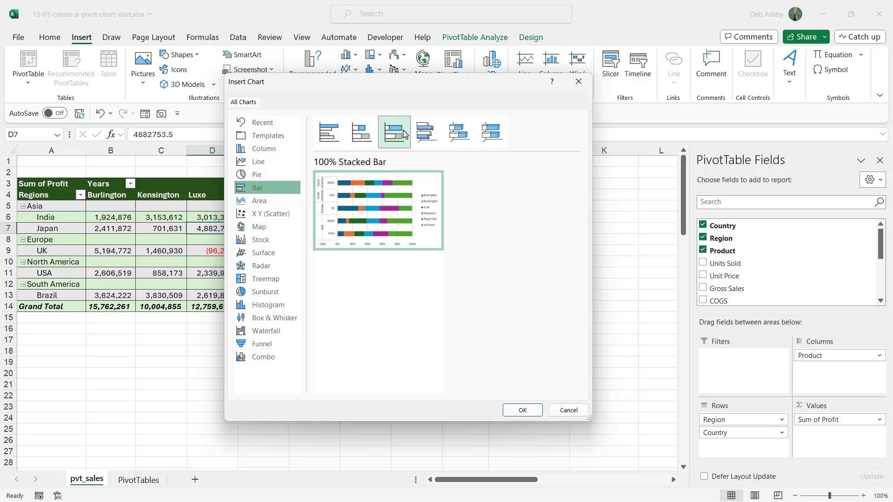
Preview the Area chart and the Clustered Column - Line and Stacked Area - Clustered Column combo charts.
left_click(270, 205)
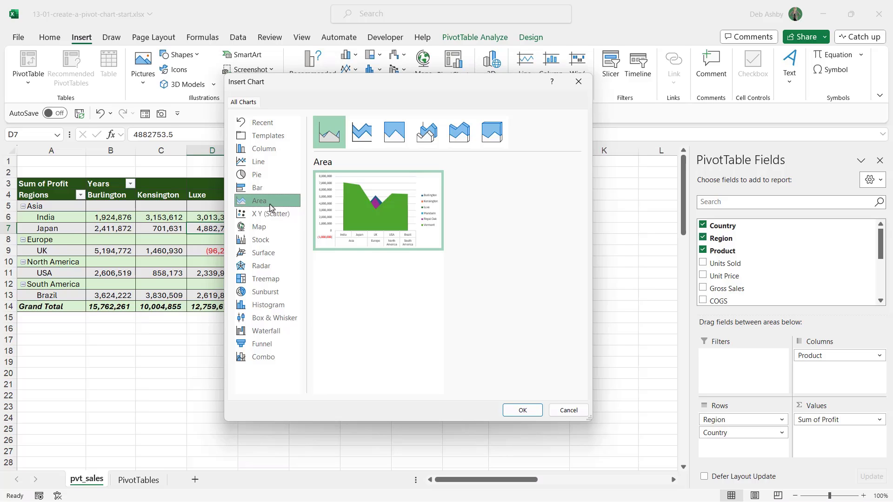
left_click(265, 359)
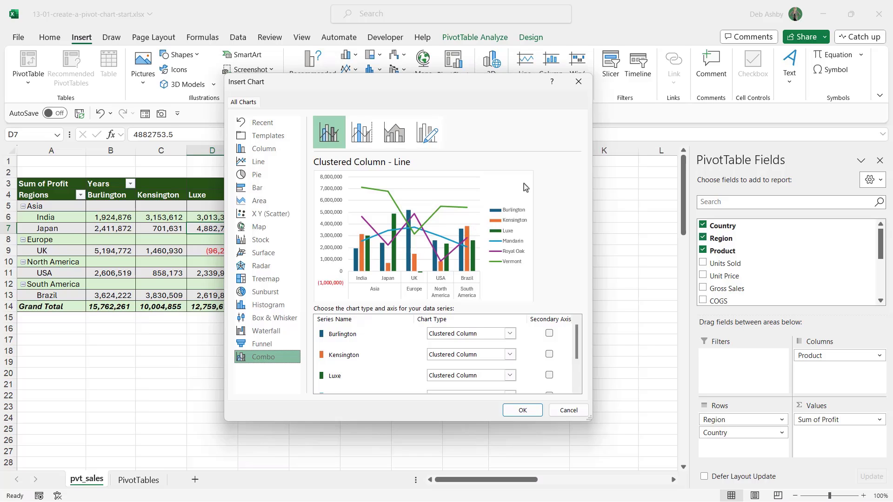
left_click(396, 139)
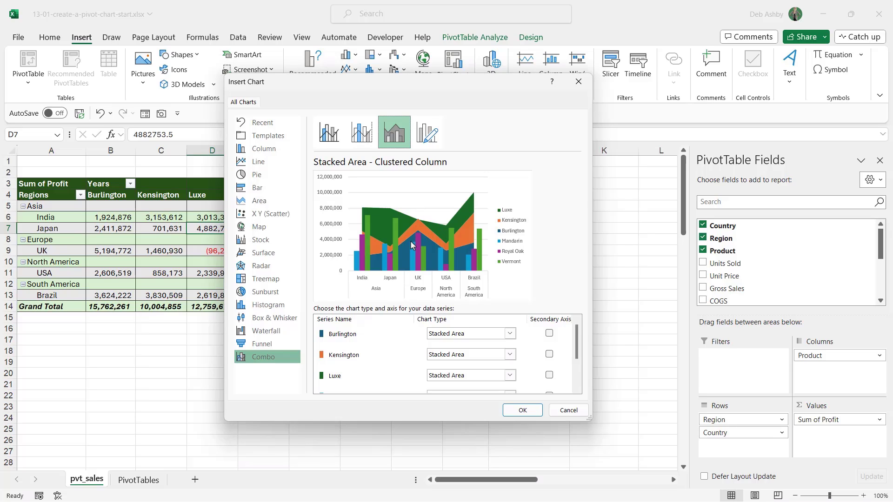
Check whether the Scatter, Map, Stock, 3-D Surface, Treemap and Sunburst chart types work with the PivotTable data.
left_click(280, 216)
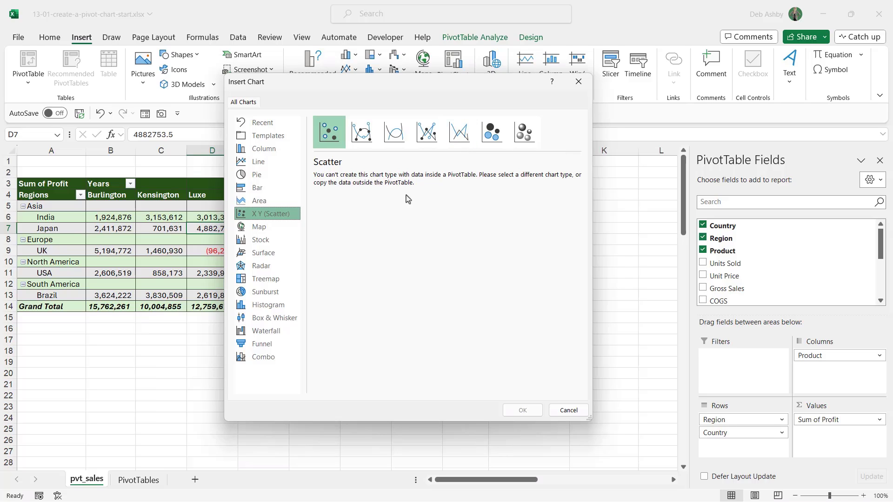
left_click(263, 228)
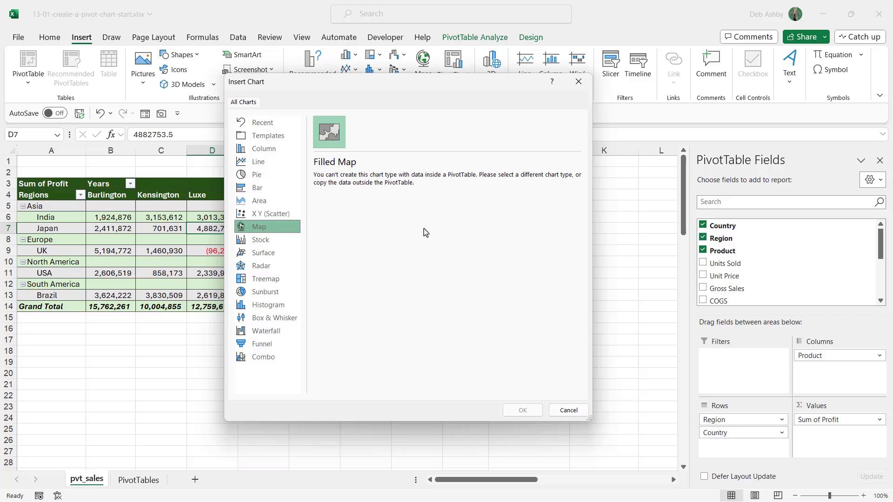
left_click(273, 242)
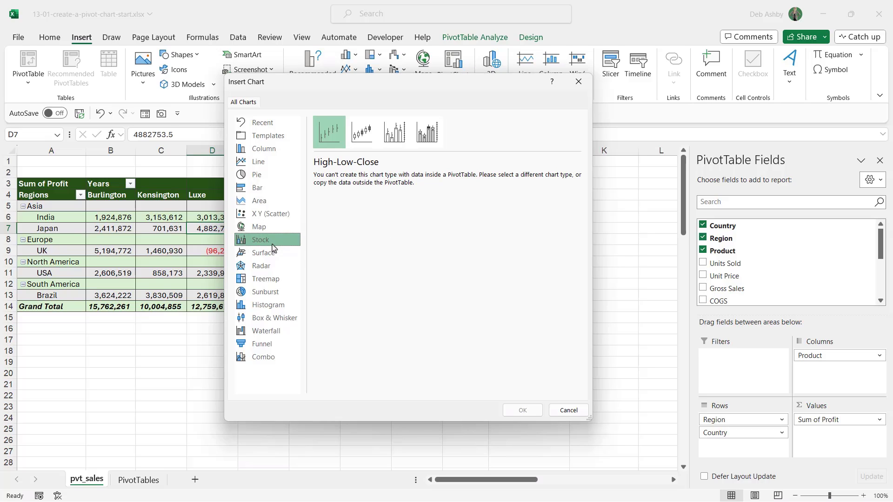
left_click(273, 257)
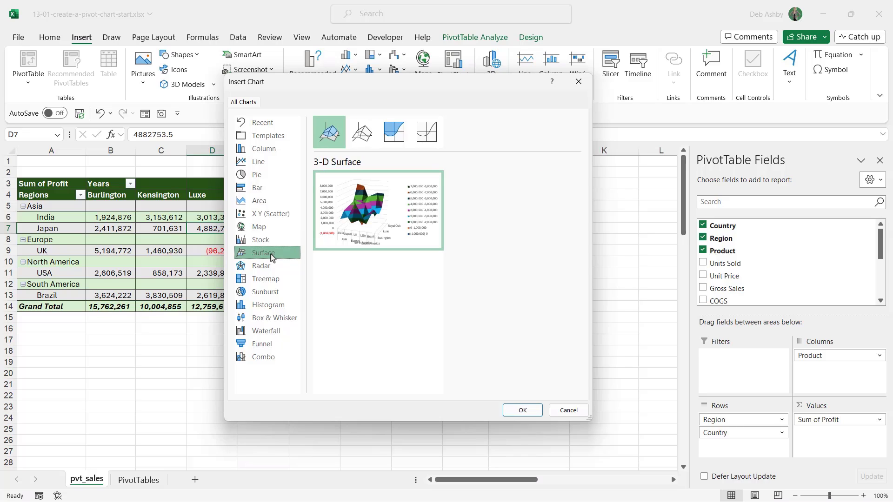
mouse_move(322, 217)
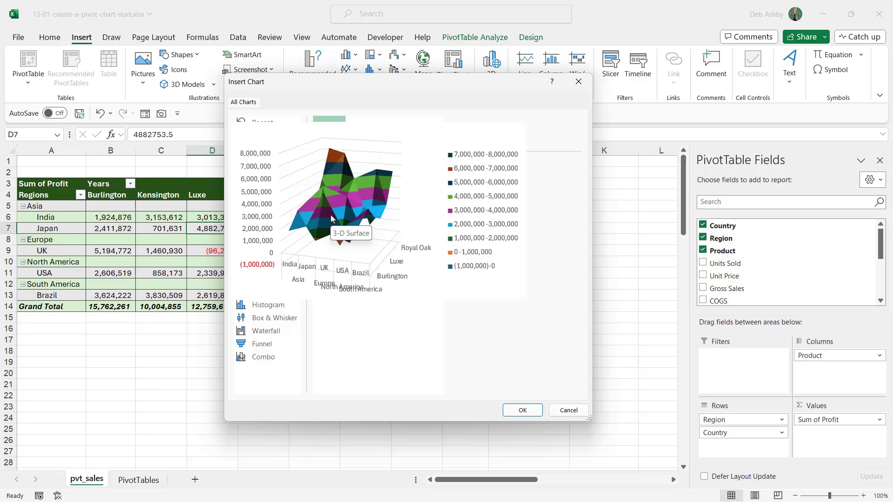
left_click(289, 282)
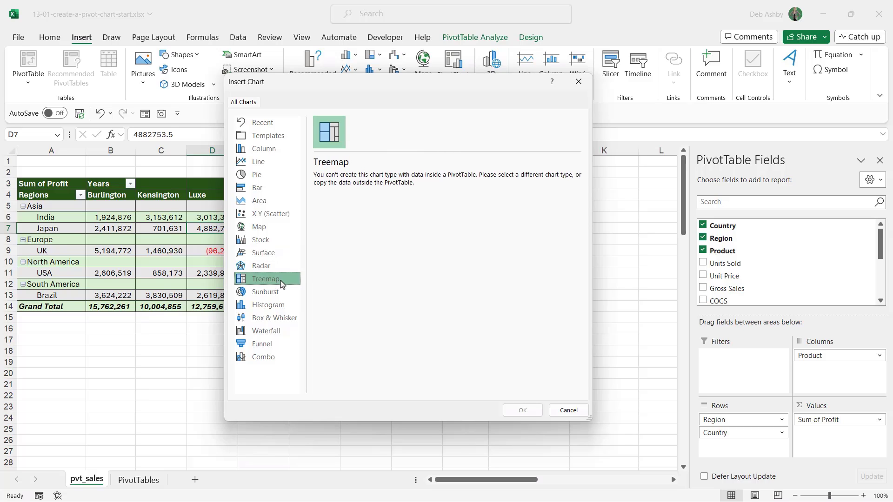
left_click(274, 292)
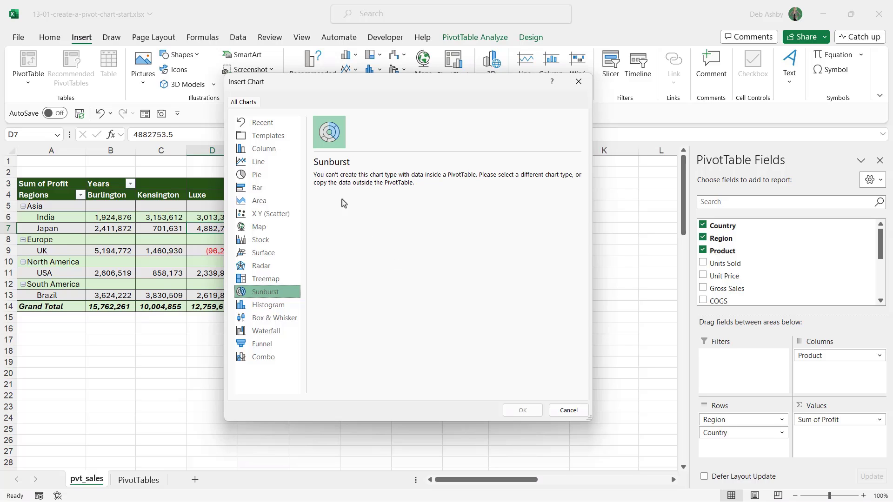
Insert a Stacked Column PivotChart based on the PivotTable.
left_click(268, 153)
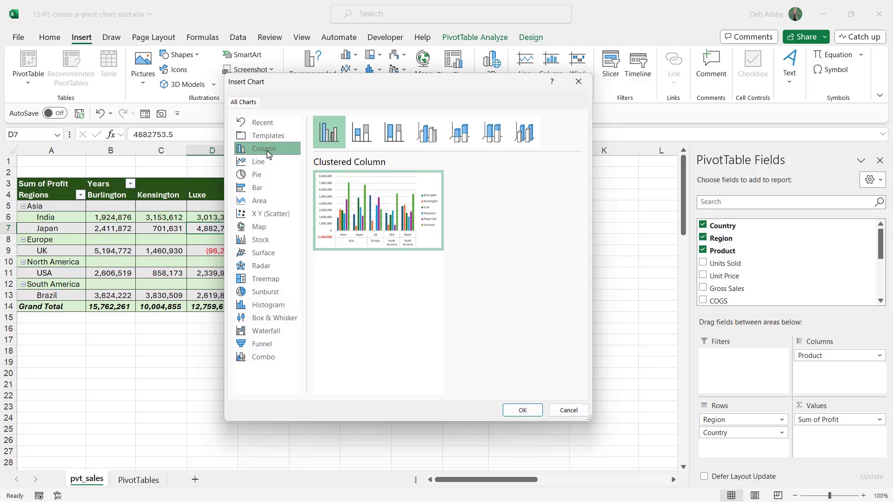
left_click(362, 137)
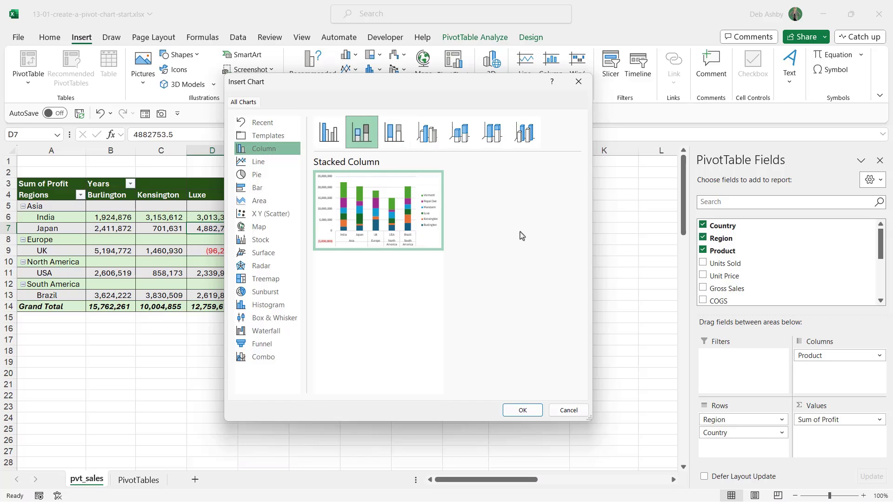
left_click(523, 411)
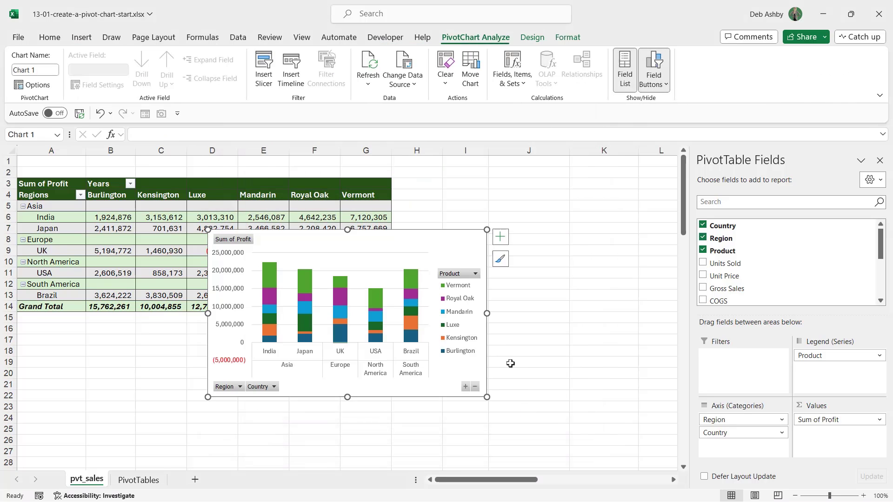
Move the PivotChart off the PivotTable into the empty area beside it, with its upper edge at row 3 from column H onward.
left_click_drag(389, 247, 568, 188)
left_click_drag(530, 480, 537, 482)
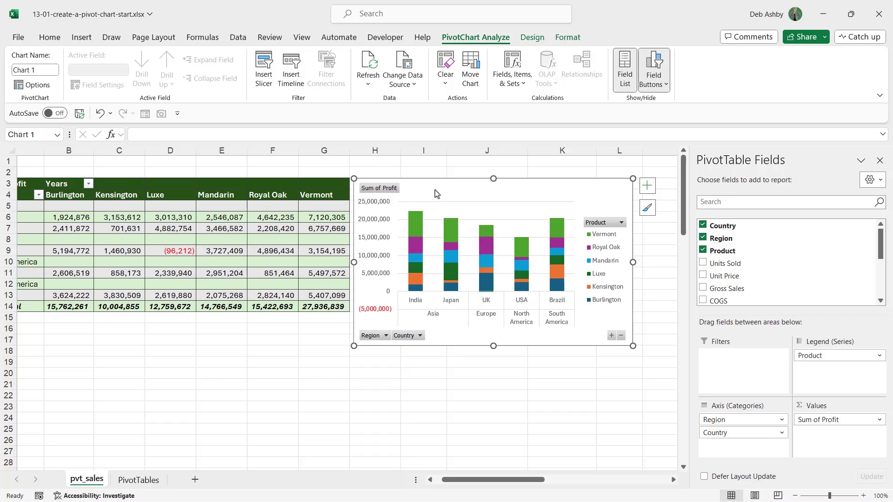
left_click_drag(436, 194, 446, 188)
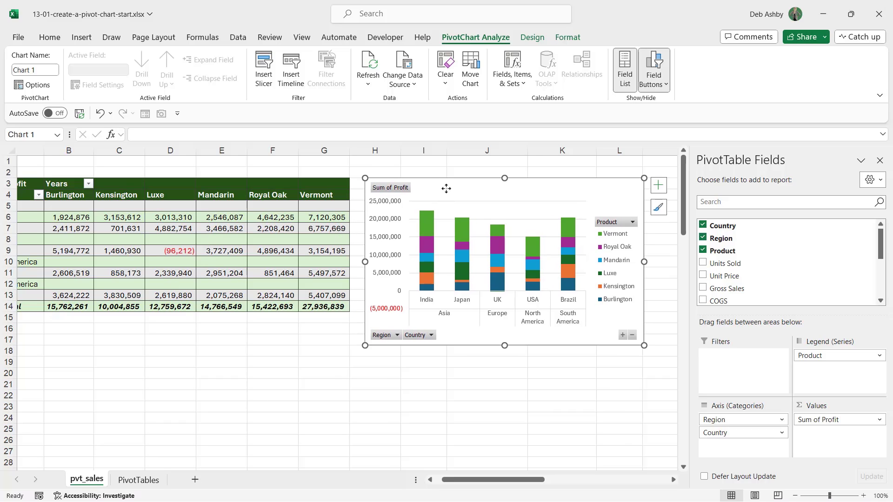
mouse_move(522, 480)
left_mouse_down()
mouse_move(515, 484)
mouse_move(524, 482)
mouse_move(520, 472)
left_mouse_up()
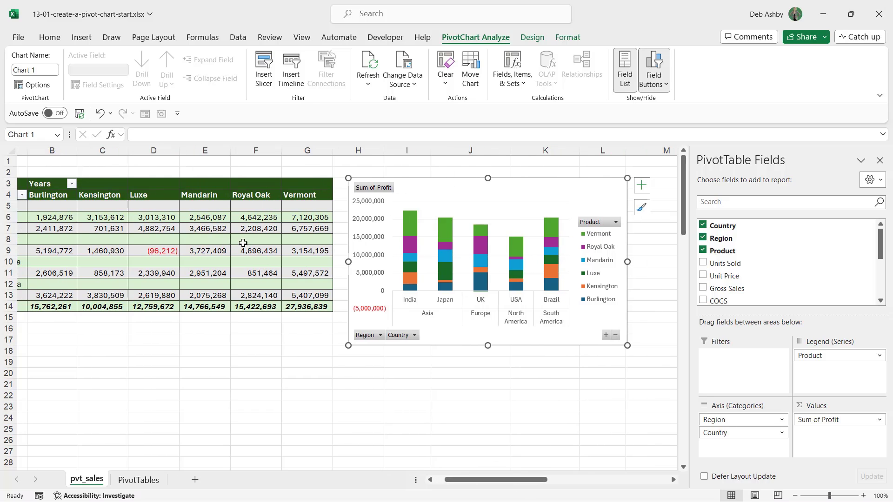
mouse_move(243, 243)
left_click(263, 228)
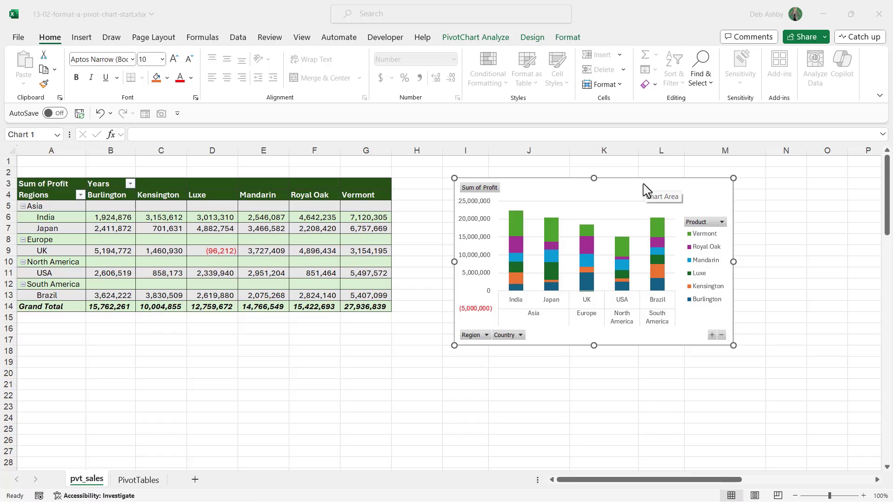
Select the PivotChart and review its analysis, design and formatting options.
left_click(545, 193)
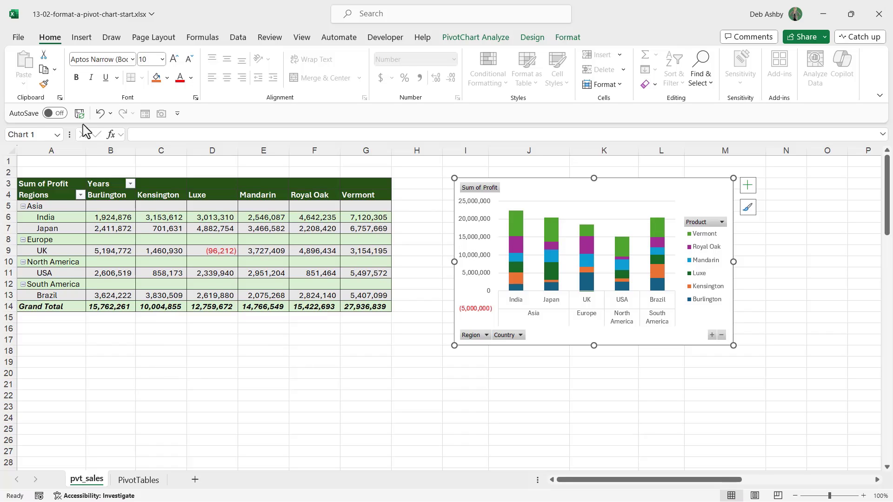
left_click(82, 39)
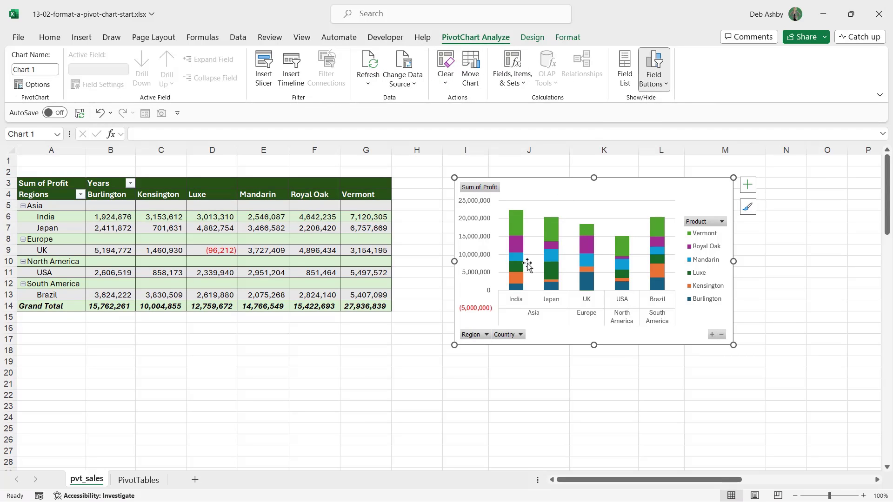
left_click(533, 38)
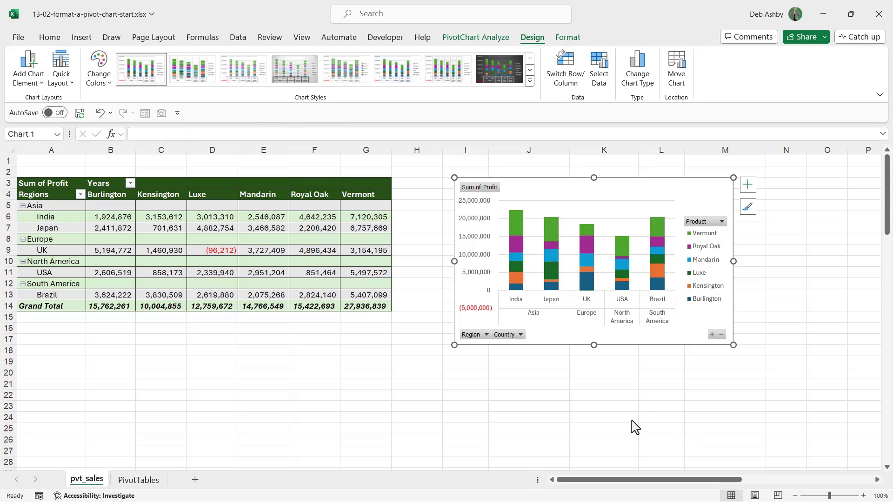
mouse_move(545, 223)
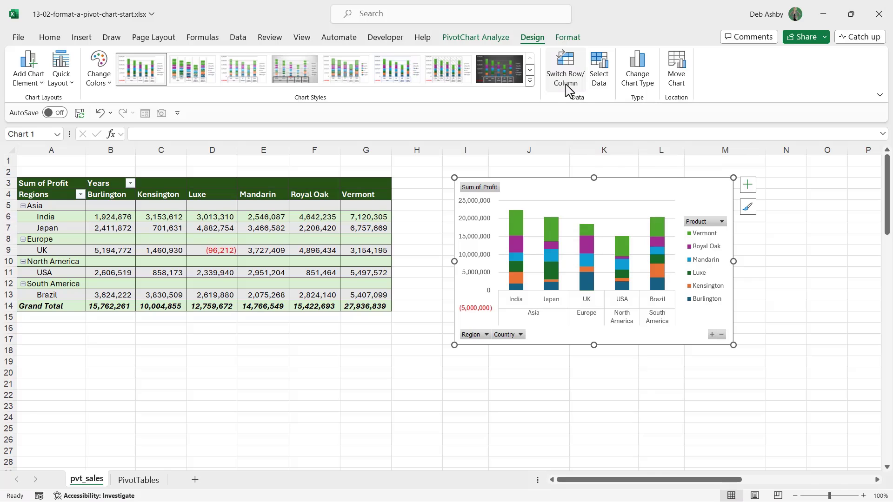
left_click(568, 40)
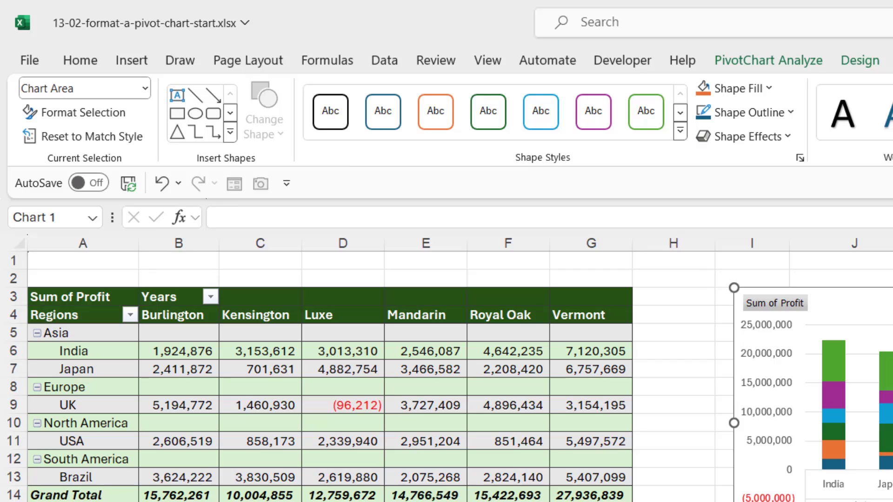
Select the chart's plot area, the Vermont series, the vertical axis major gridlines and the legend in turn to see how elements are identified.
left_click(883, 339)
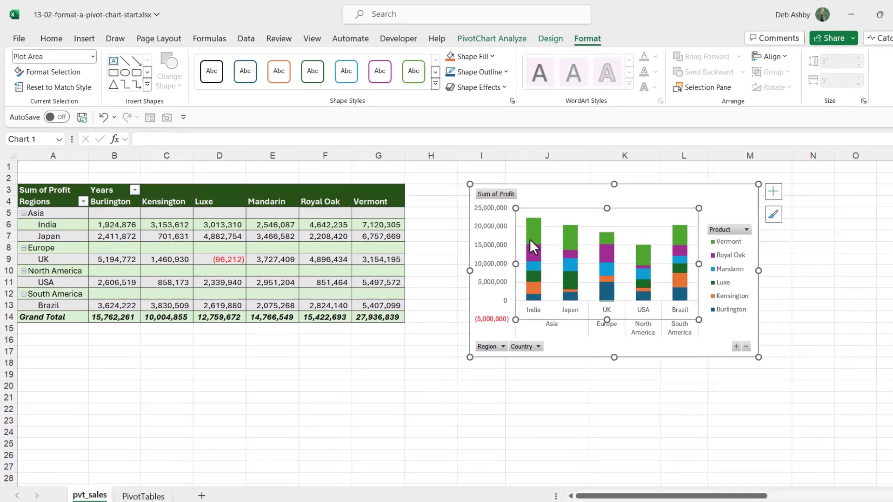
left_click(530, 239)
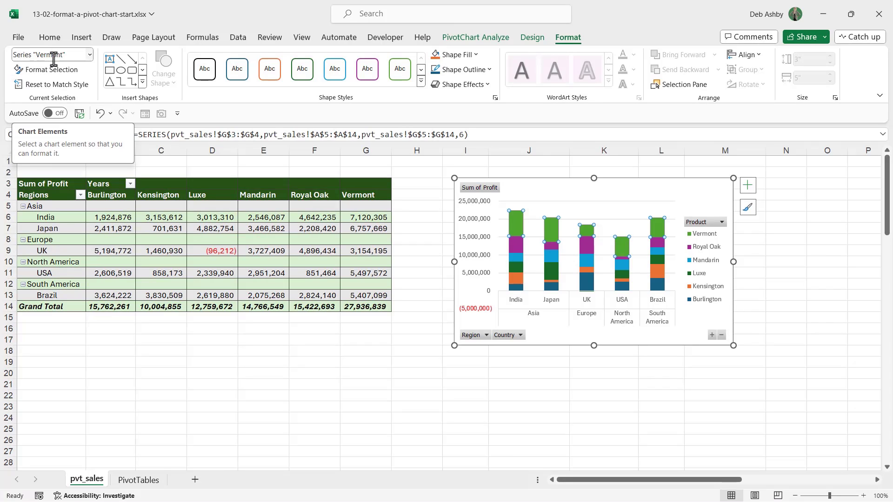
left_click(534, 201)
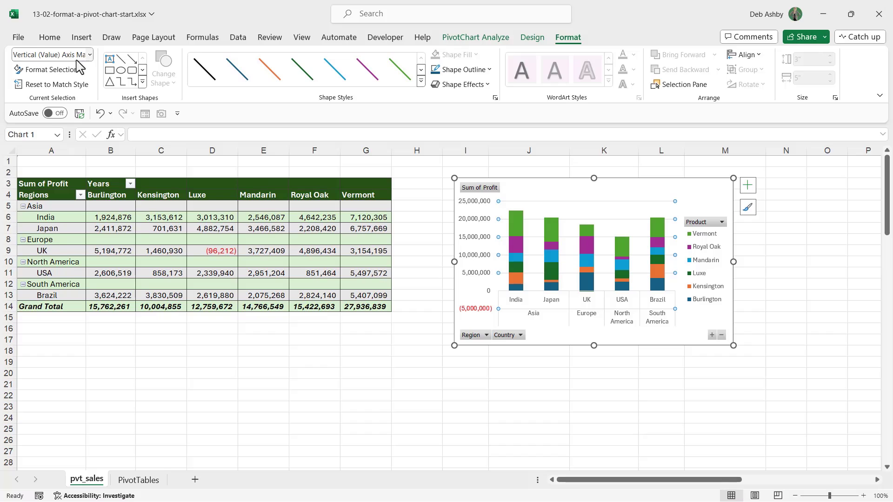
left_click(89, 56)
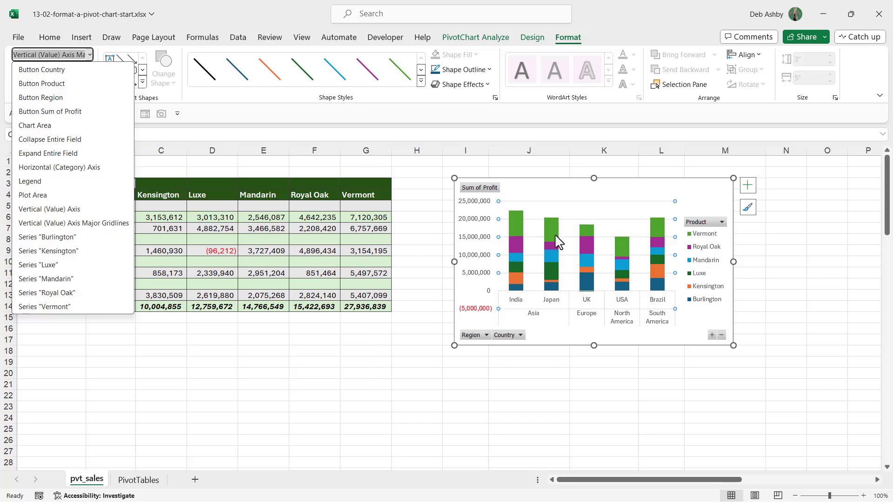
left_click(41, 182)
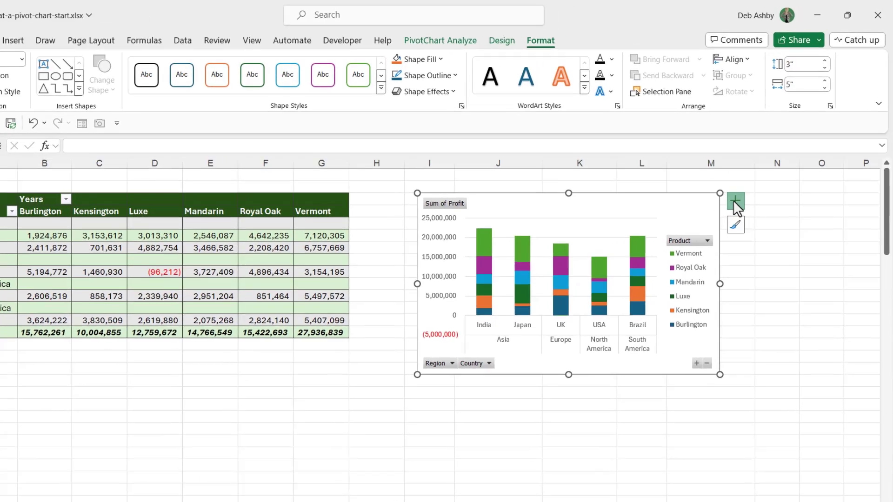
Try out axis titles on the PivotChart and remove them again.
left_click(747, 186)
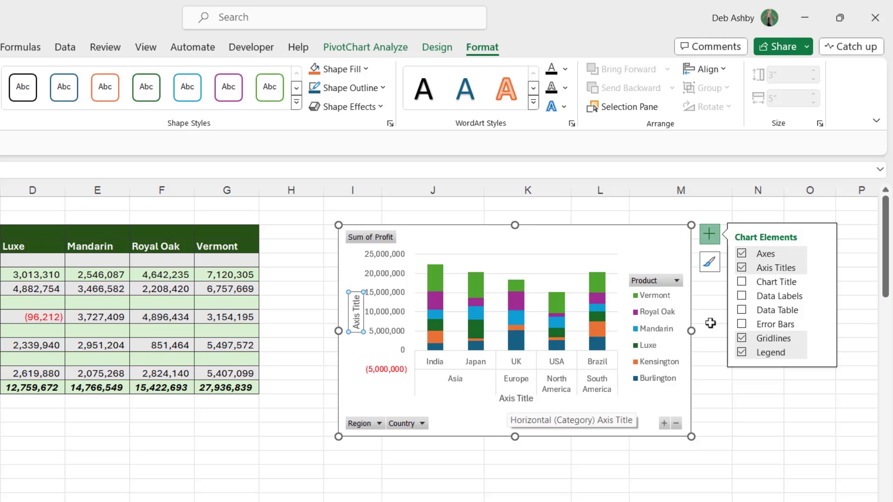
left_click(742, 269)
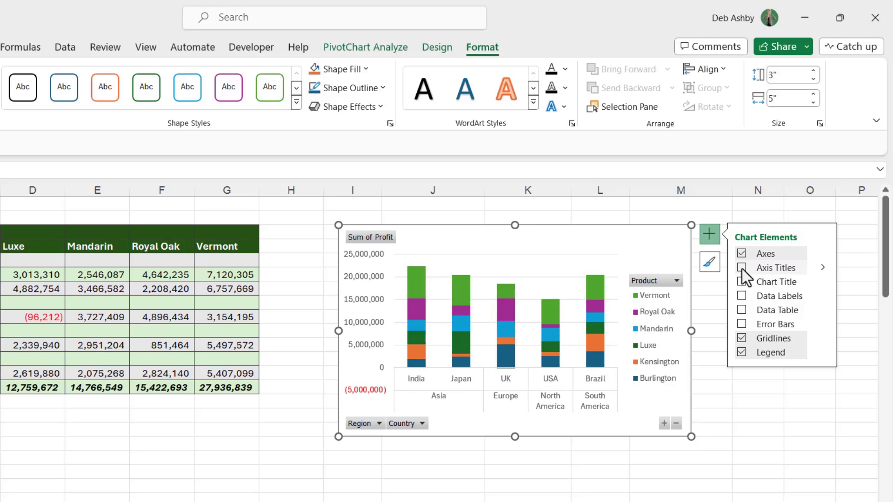
Try out a chart title and data labels on the PivotChart and remove both again.
left_click(742, 282)
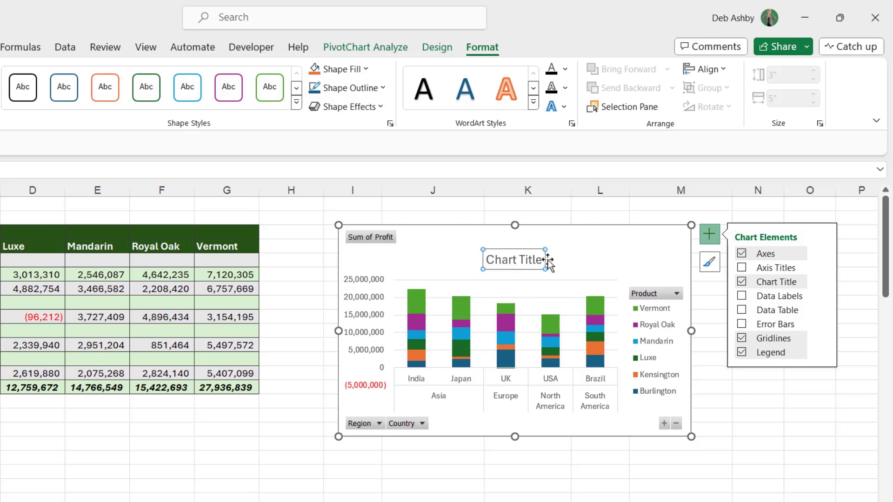
left_click(742, 282)
left_click(742, 297)
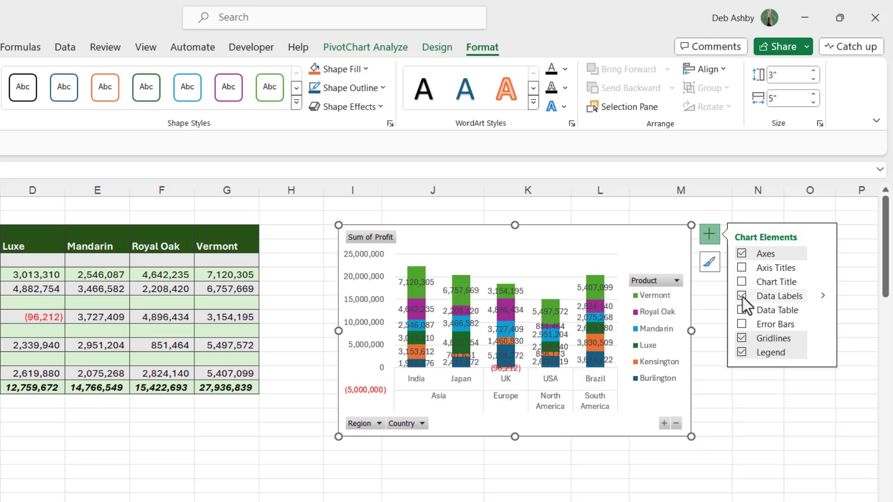
left_click(742, 297)
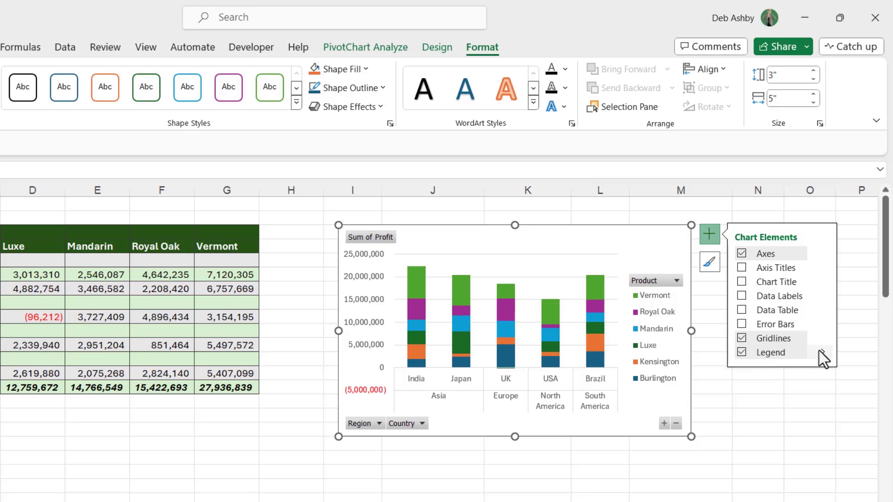
Place the PivotChart's legend at the top of the chart, and look through the available chart styles and color palettes.
mouse_move(819, 350)
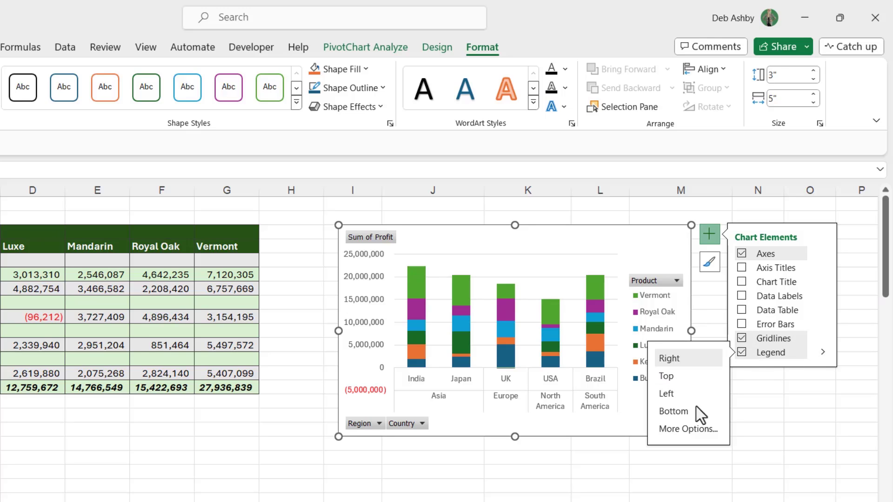
left_click(687, 375)
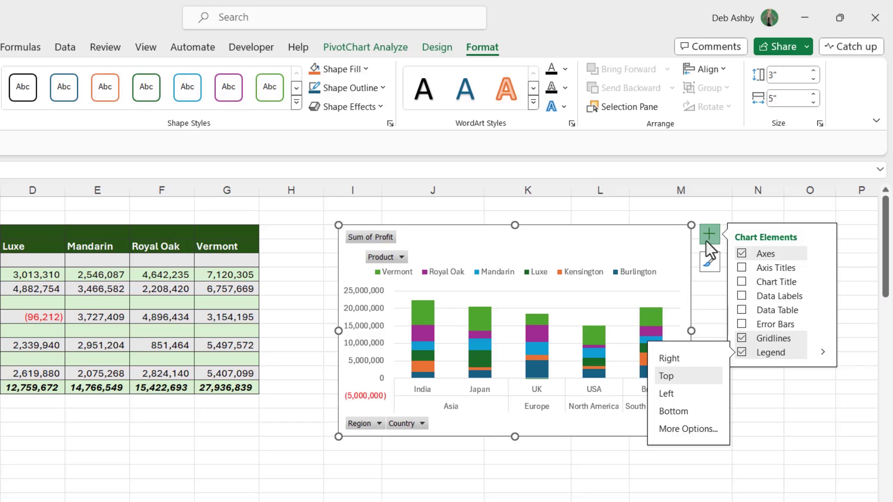
left_click(712, 266)
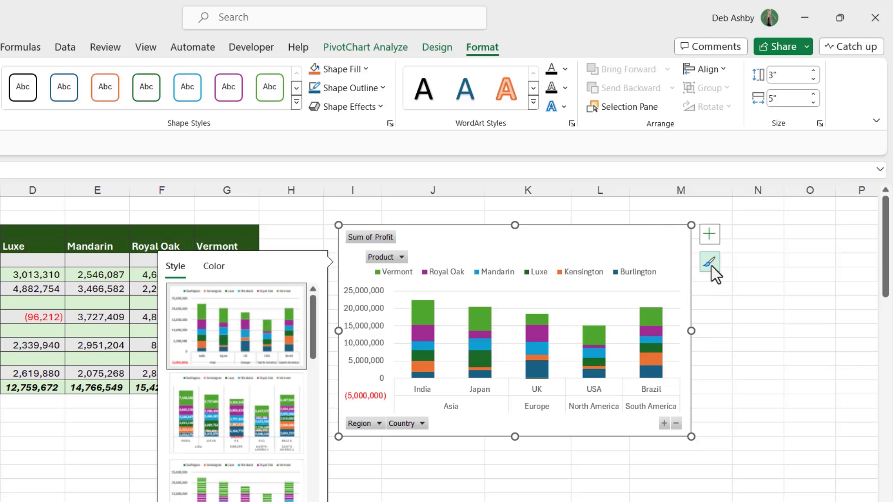
left_click_drag(316, 312, 316, 342)
left_click(219, 269)
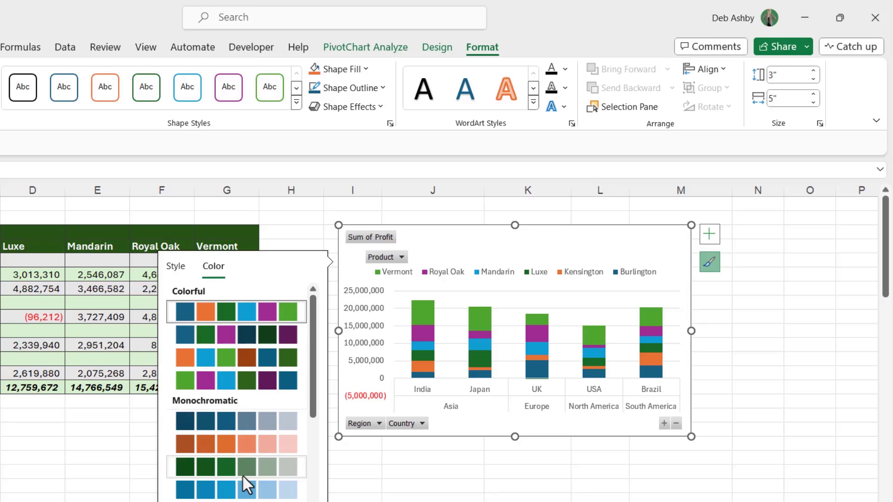
left_click(586, 239)
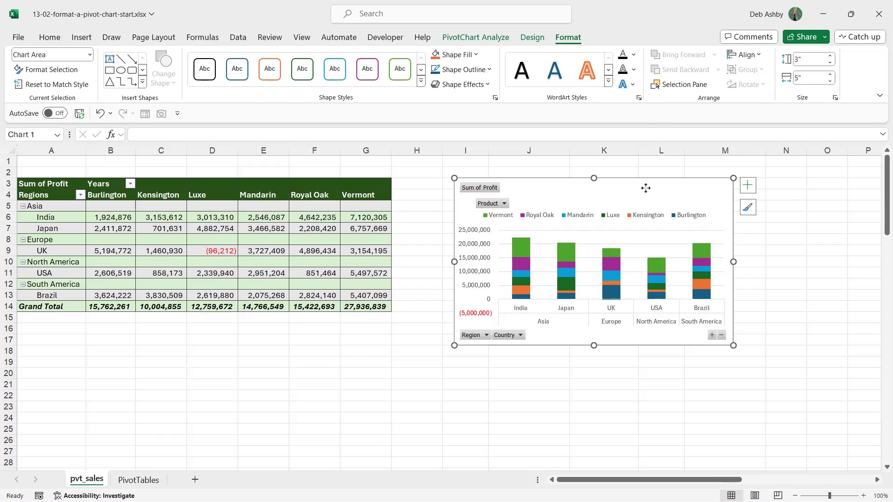
Examine the chart area's formatting settings, from fill, border, effects, size and properties to text fill and outline.
right_click(645, 188)
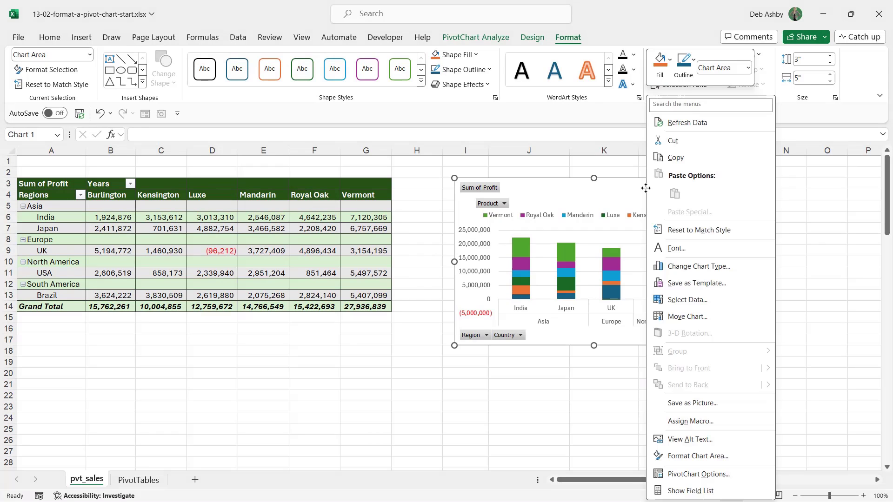
left_click(707, 458)
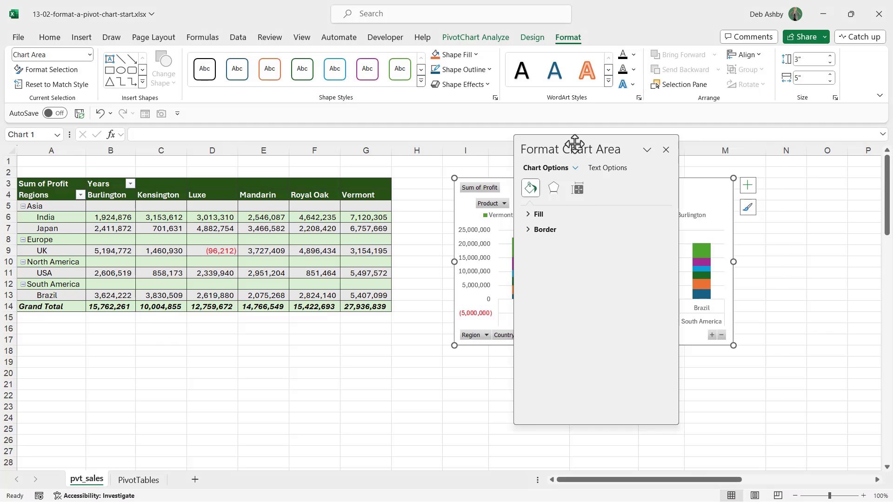
left_click_drag(574, 143, 892, 169)
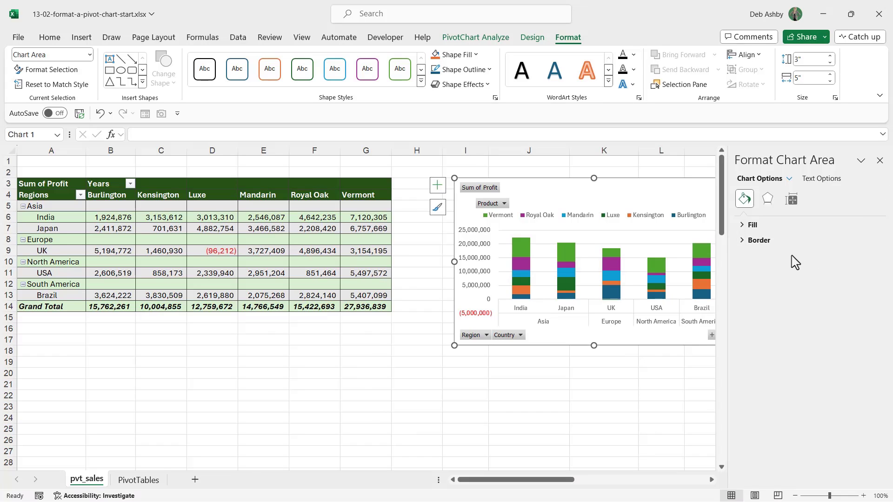
left_click(741, 227)
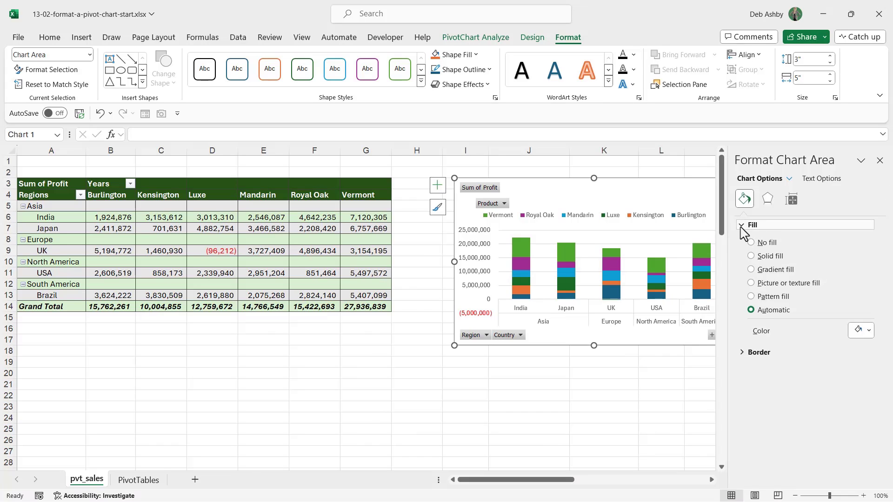
left_click(745, 354)
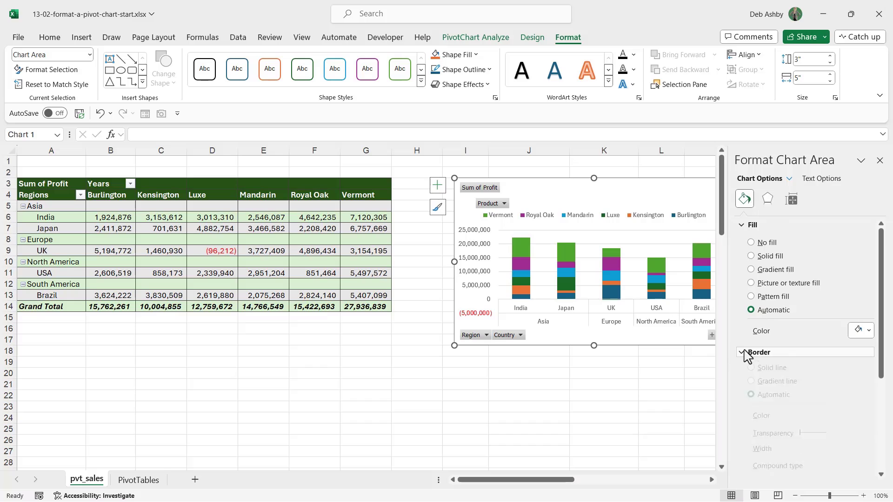
left_click(768, 203)
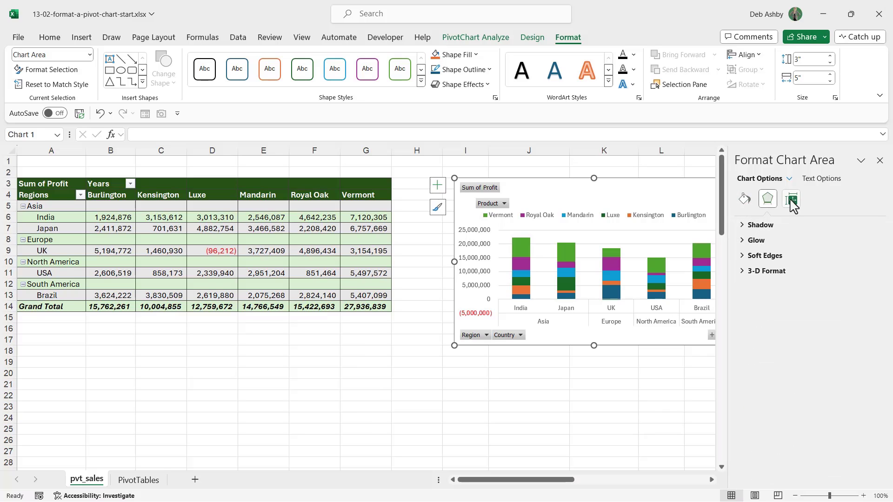
left_click(790, 200)
left_click(743, 226)
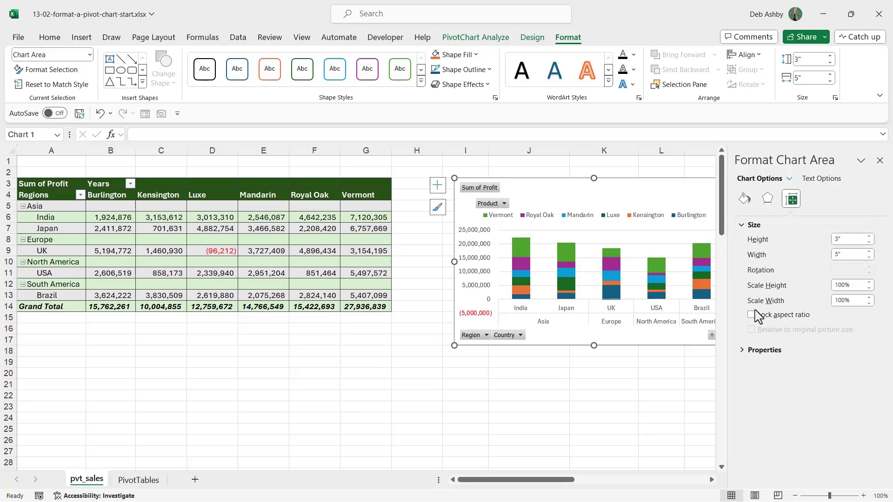
left_click(741, 350)
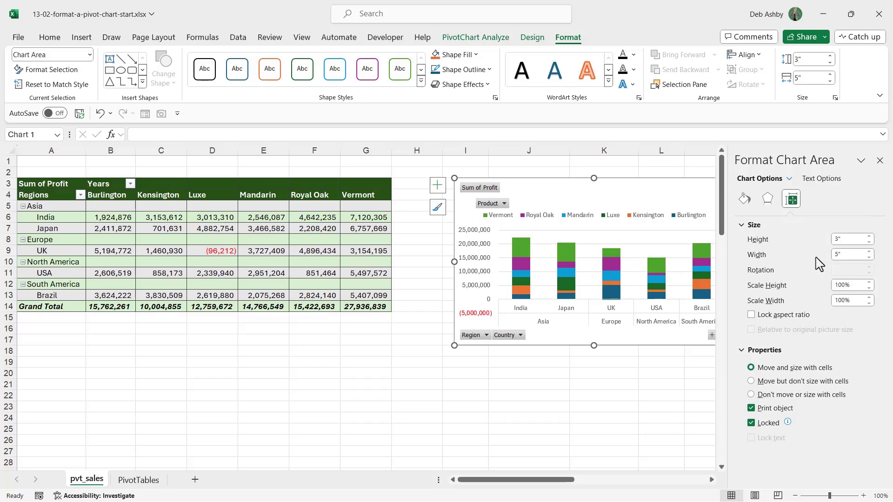
left_click(821, 179)
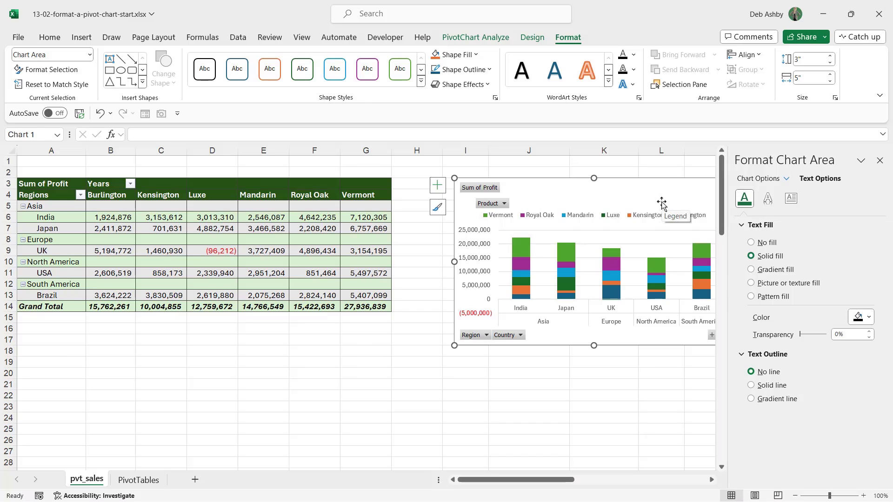
left_click(879, 161)
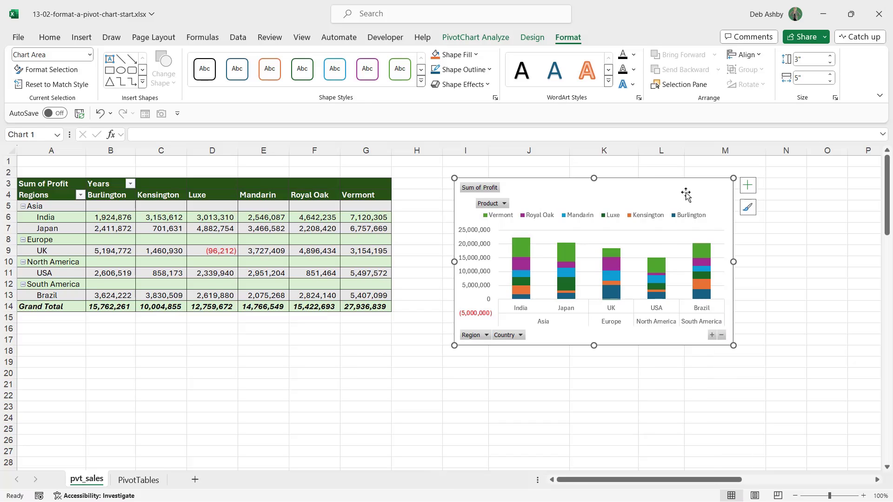
Look over the axis formatting options for the PivotChart's horizontal category axis.
left_click(522, 311)
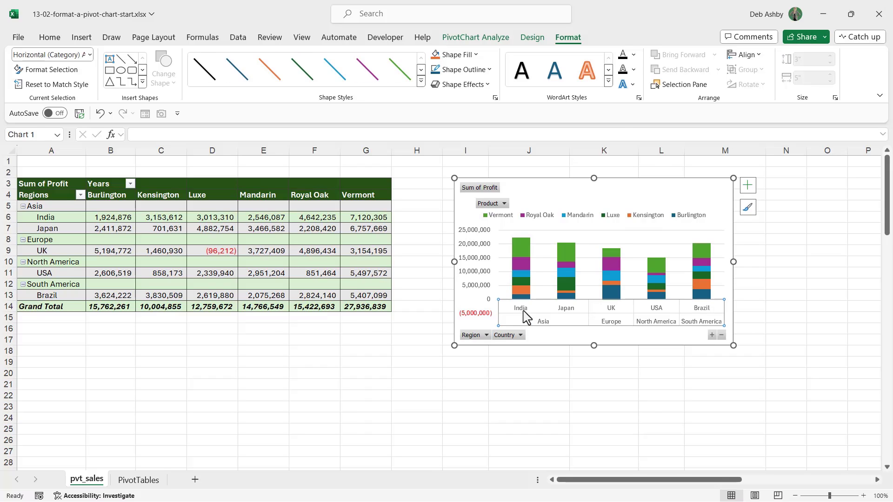
right_click(524, 315)
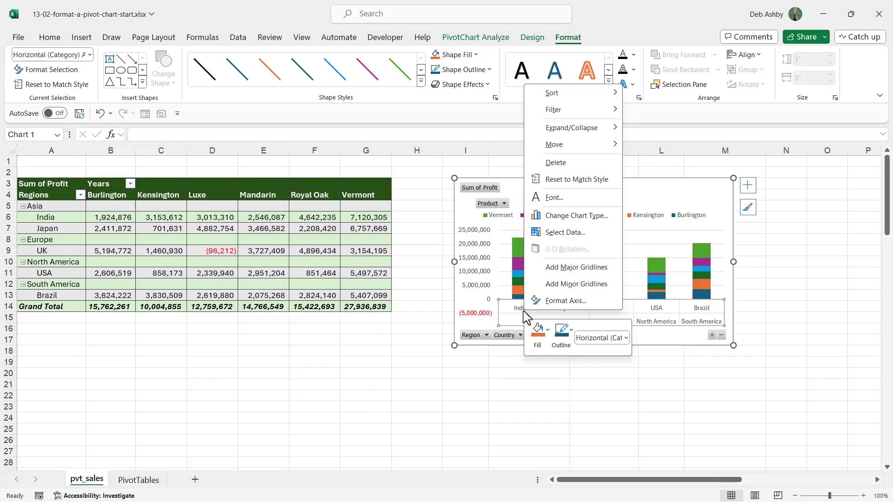
left_click(584, 306)
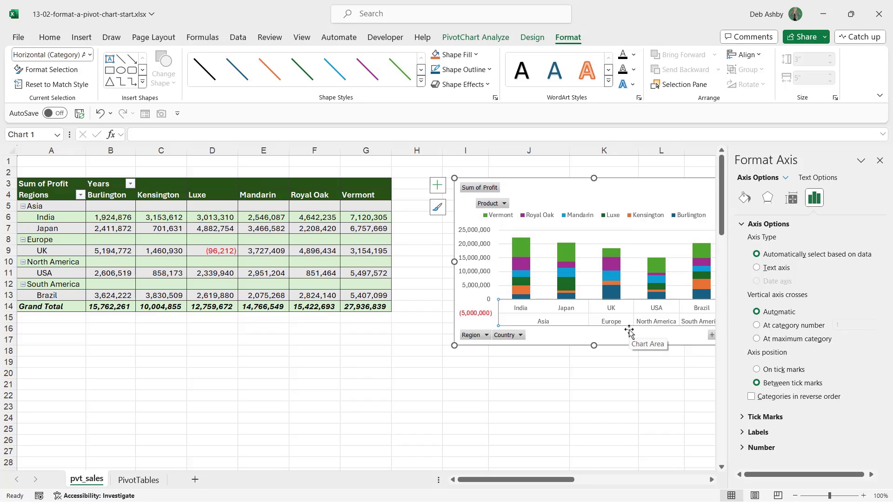
left_click(879, 160)
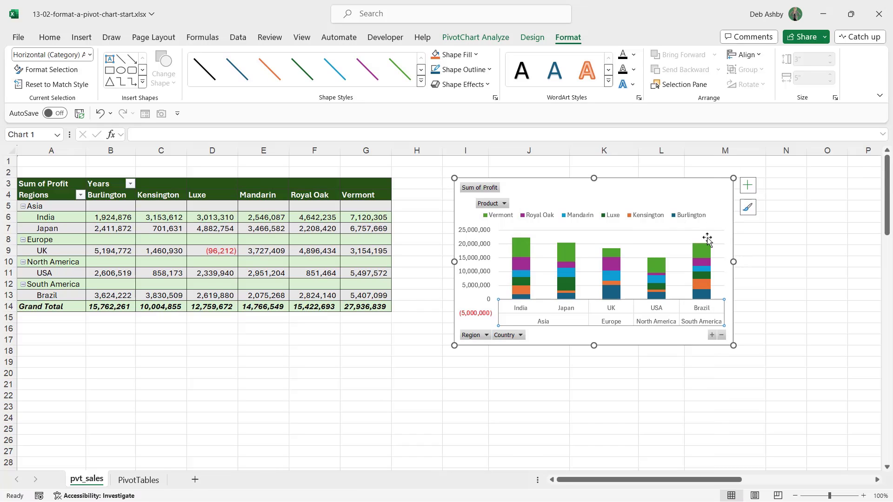
left_click(789, 265)
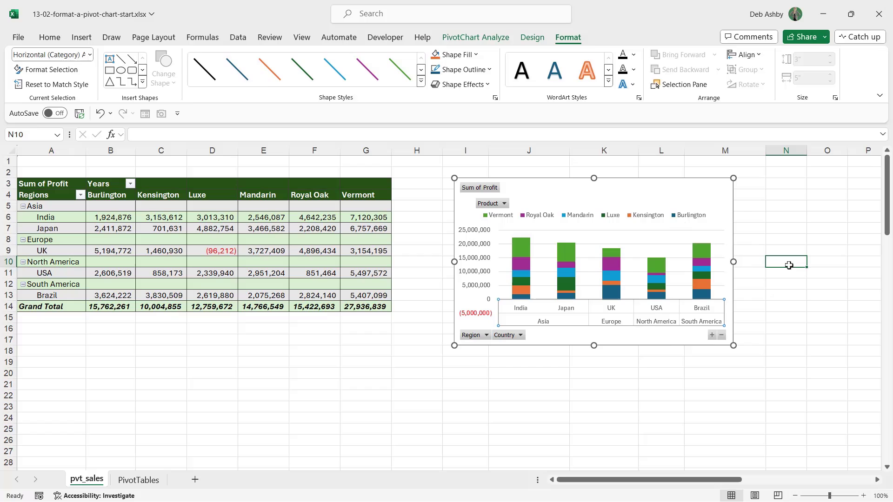
Filter the PivotChart's Product field to Burlington and Luxe, and move the chart closer to the PivotTable, starting at column F.
left_click(556, 197)
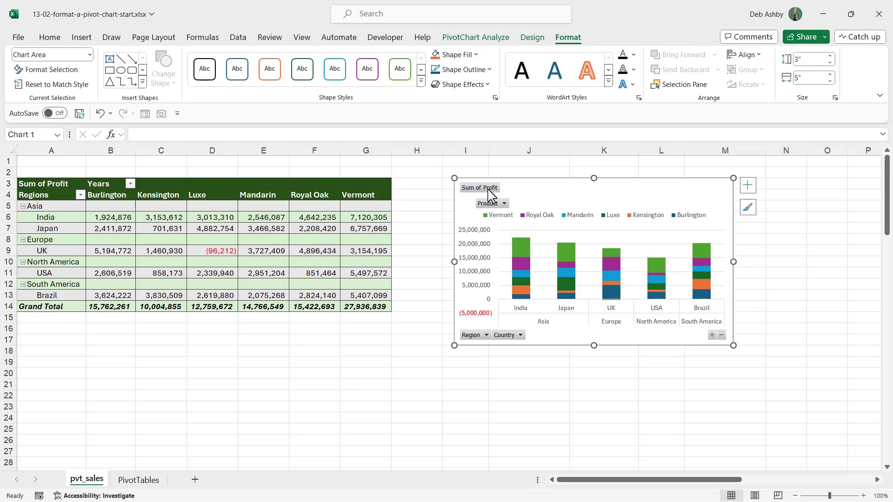
left_click(504, 204)
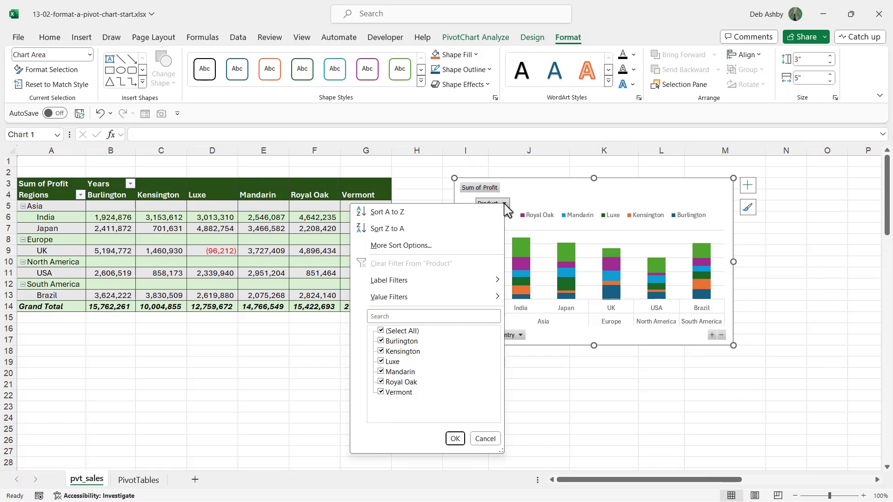
left_click(381, 331)
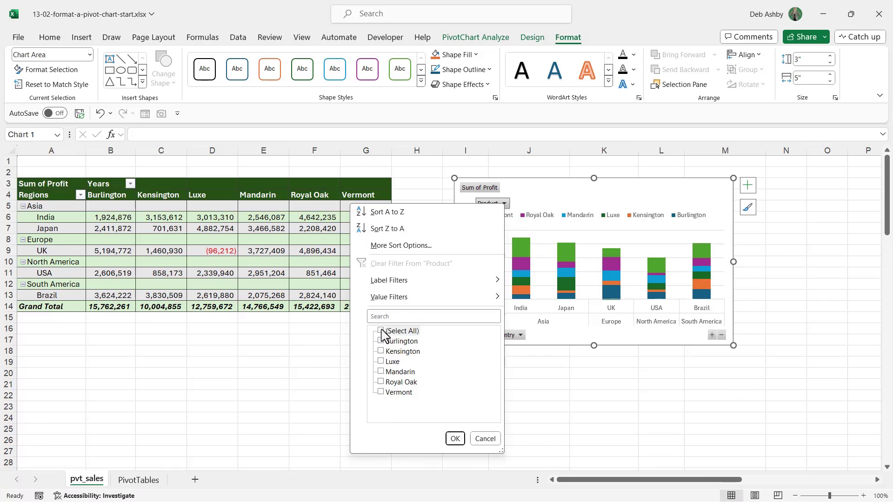
left_click(382, 342)
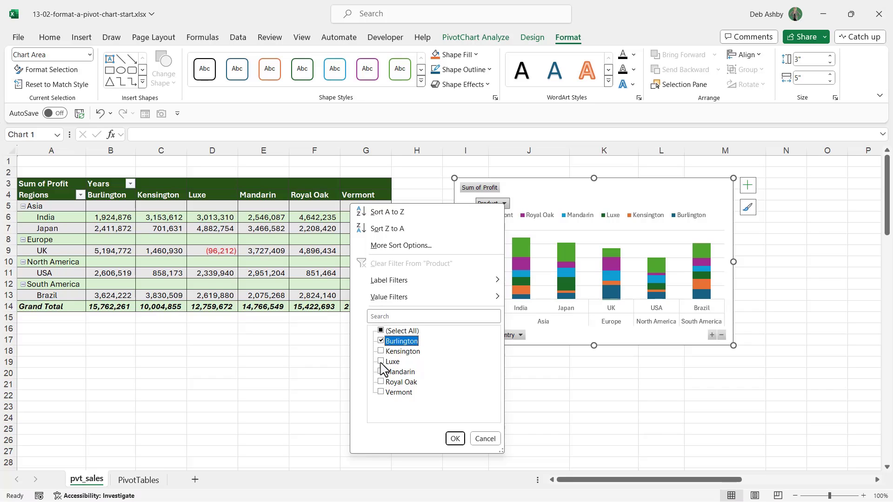
left_click(381, 362)
left_click(455, 438)
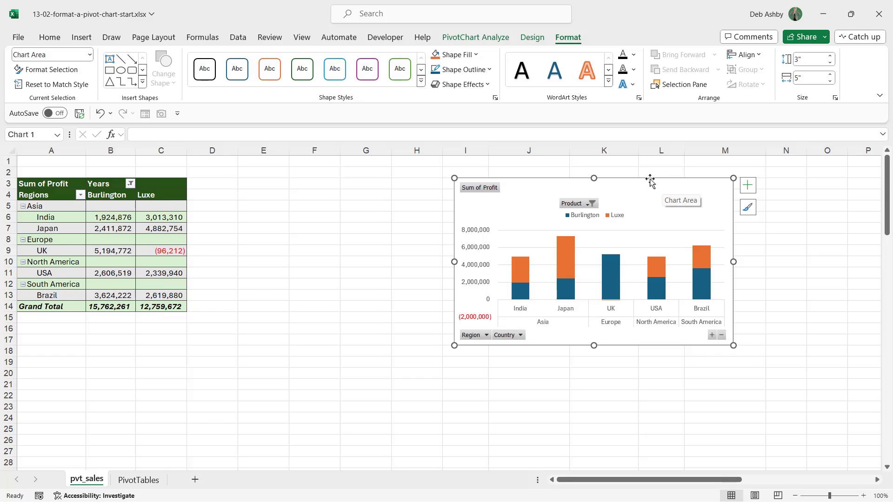
left_click_drag(649, 181, 517, 174)
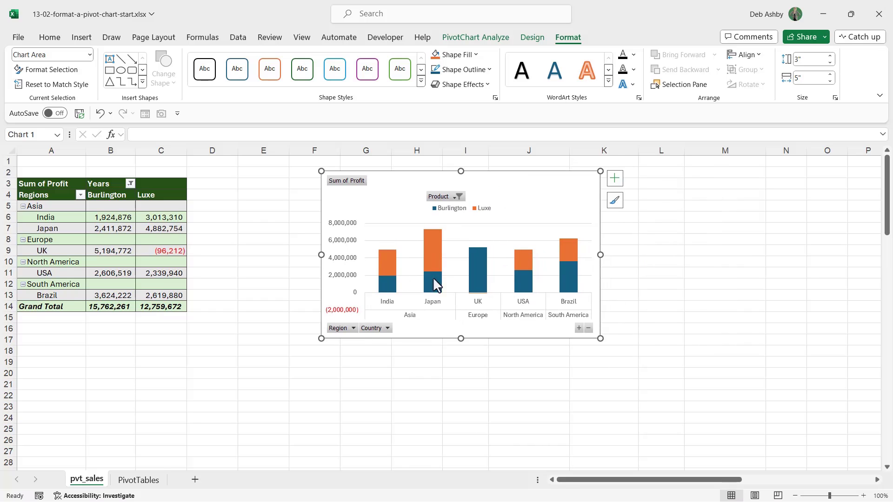
Remove Country from the PivotTable's rows and replace Sum of Profit with Units Sold in the values.
left_click(153, 227)
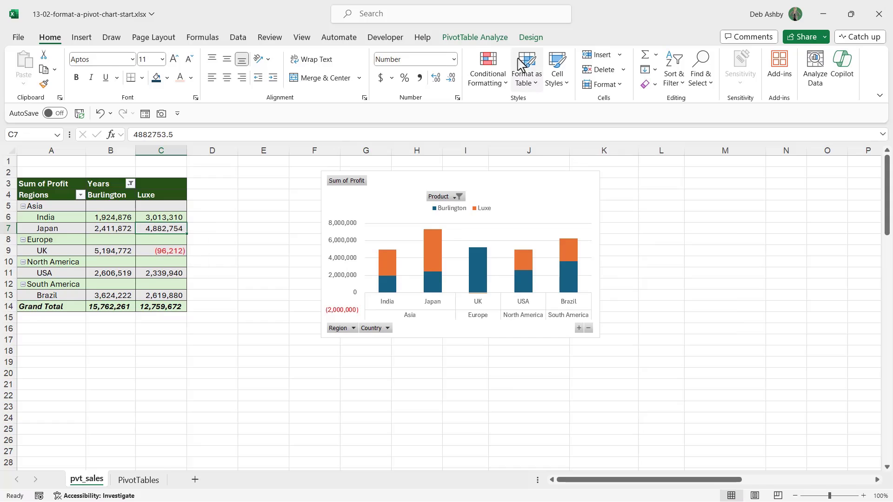
left_click(483, 37)
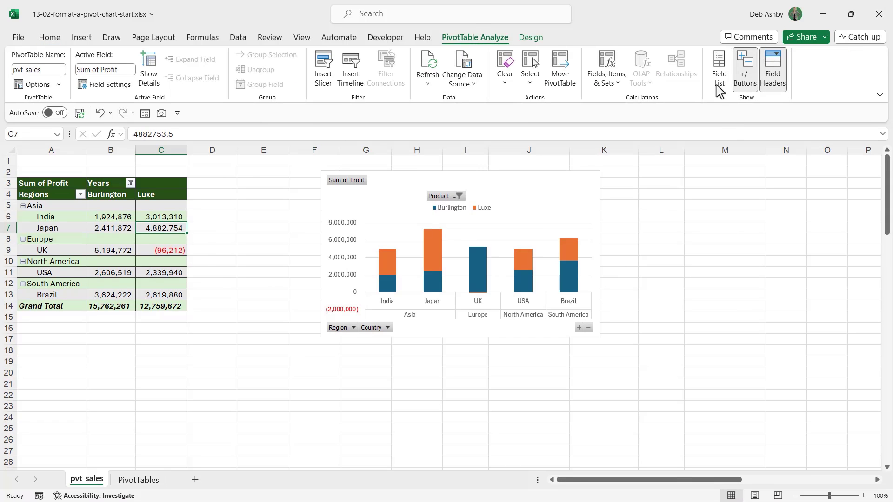
left_click(719, 70)
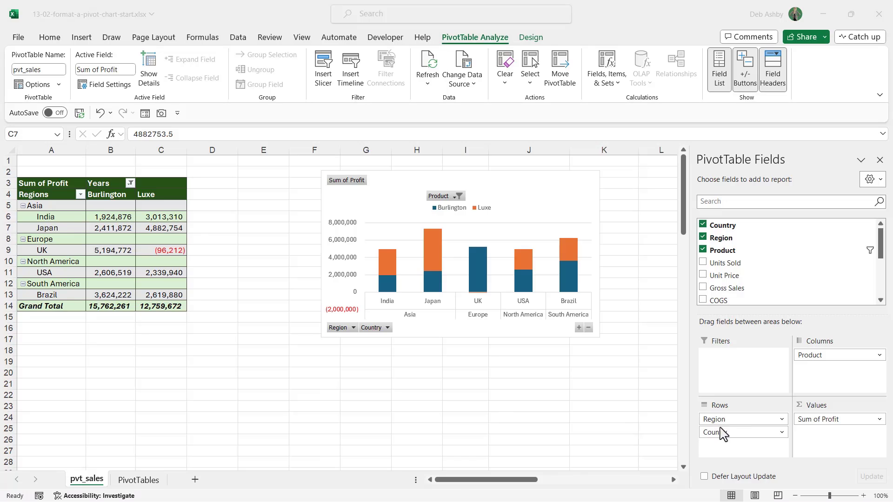
left_click(738, 433)
left_click_drag(738, 434, 637, 416)
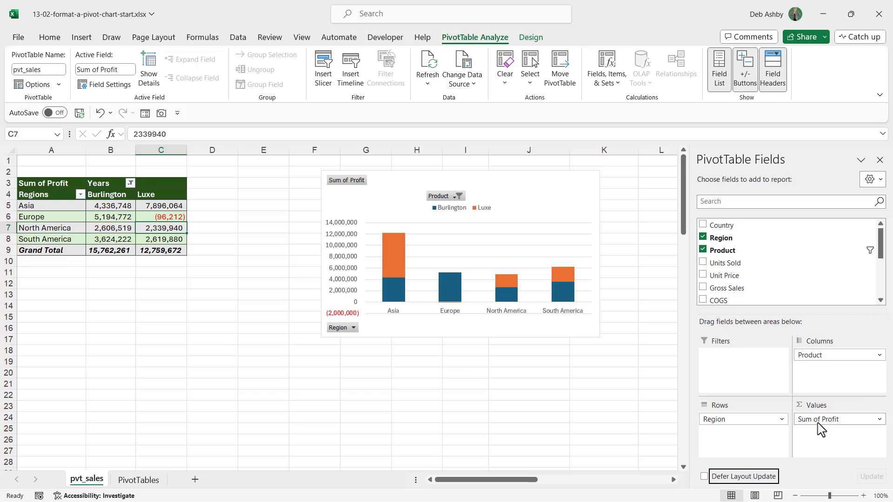
left_click_drag(821, 425, 623, 408)
mouse_move(739, 261)
left_mouse_down()
mouse_move(813, 329)
mouse_move(839, 437)
mouse_move(823, 425)
left_mouse_up()
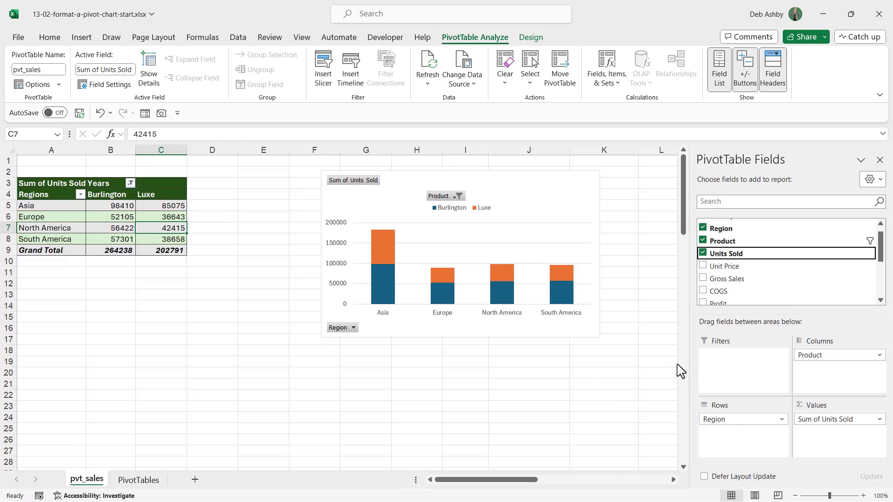
Show all products in the PivotChart again, move the chart clear of the PivotTable to start at column H, and close the field list.
left_click(459, 196)
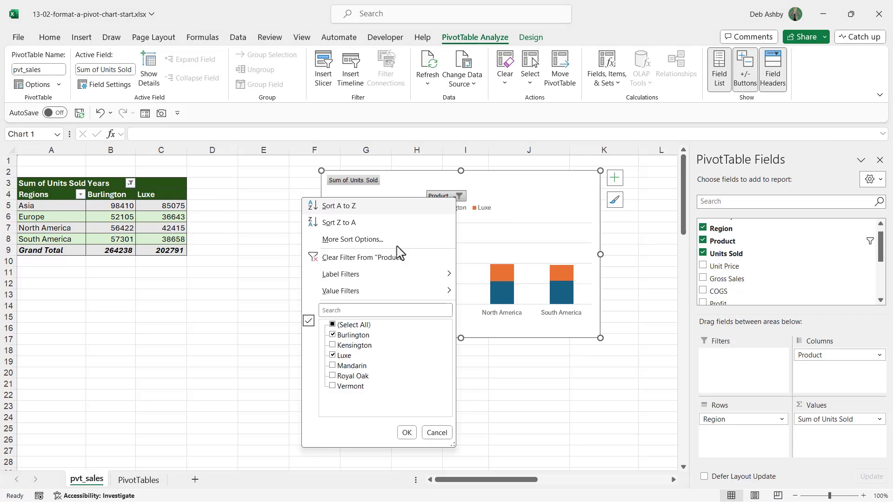
left_click(332, 324)
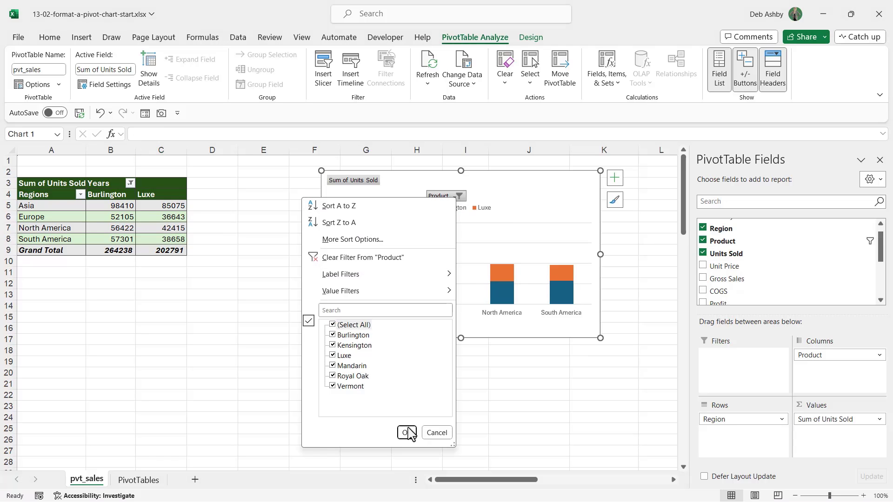
left_click(407, 432)
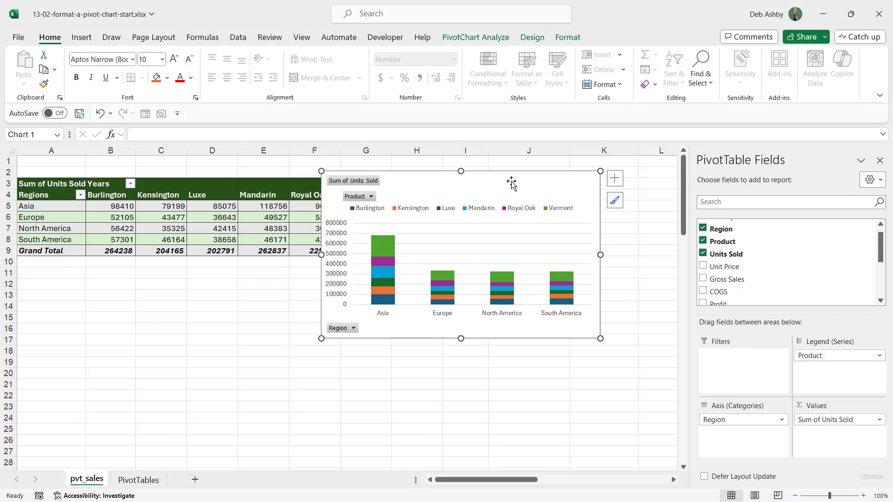
left_click_drag(511, 183, 587, 191)
left_click(879, 160)
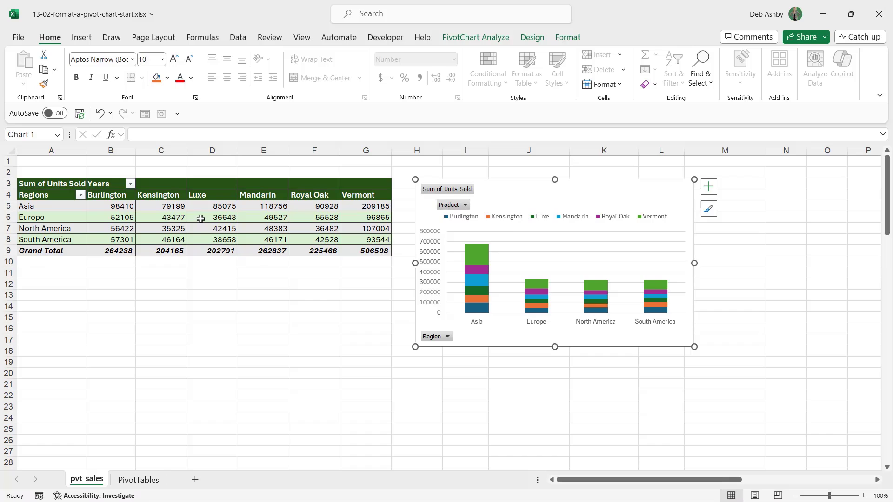
Hide all field buttons on the PivotChart and place its legend at the bottom.
mouse_move(530, 286)
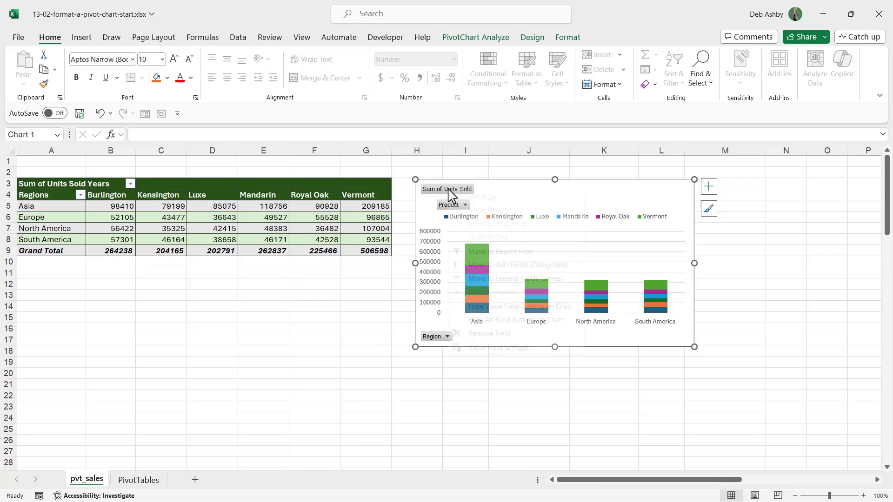
right_click(449, 195)
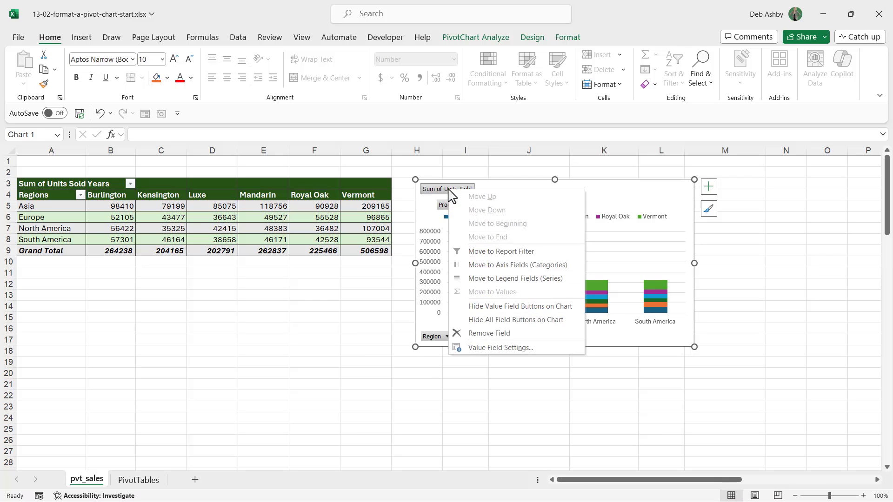
left_click(499, 320)
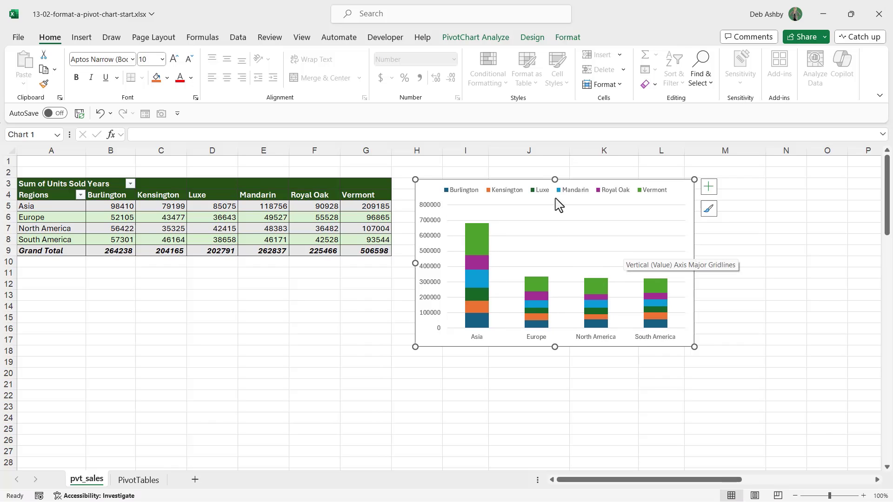
left_click(708, 188)
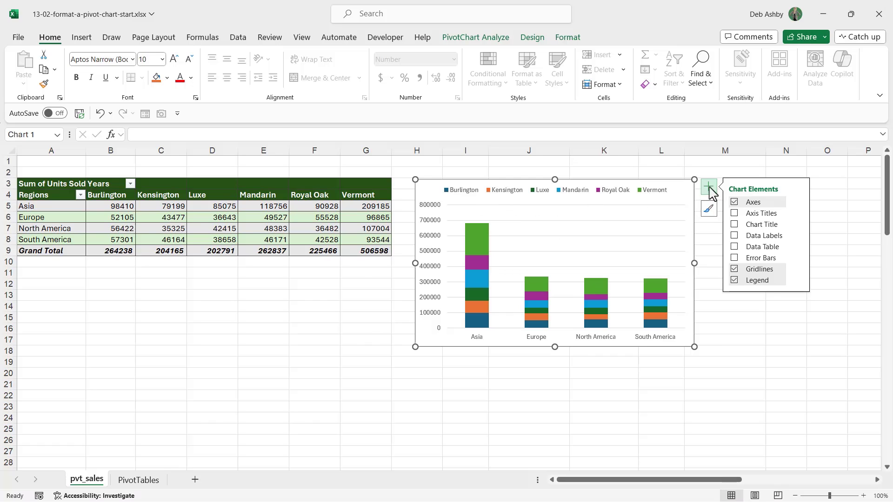
left_click(798, 280)
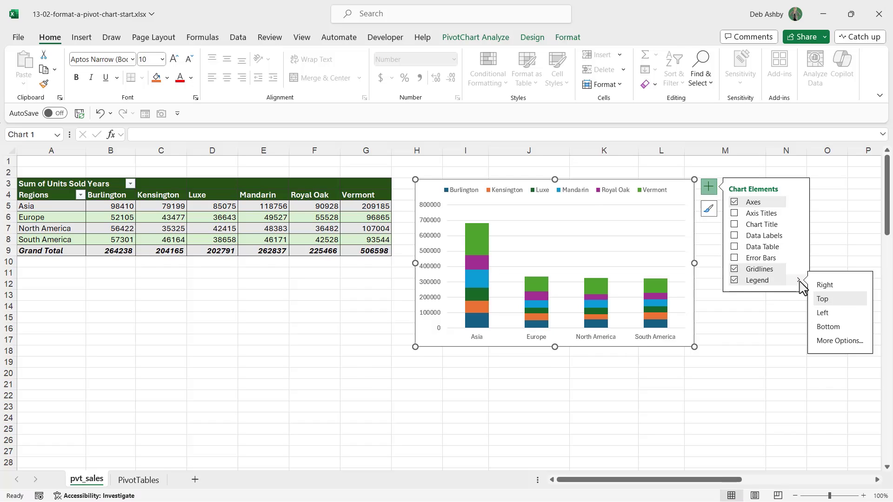
left_click(830, 327)
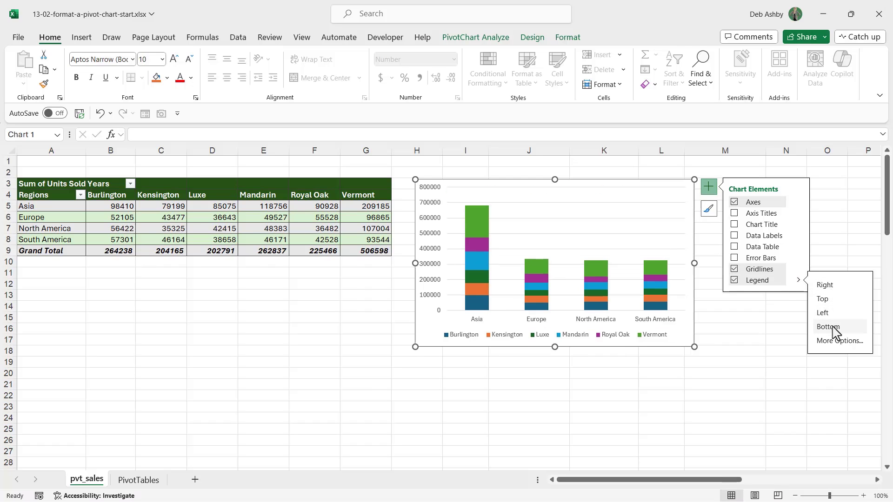
Add the chart title "Units Sold by Region and Product" and make it bold.
left_click(734, 224)
triple_click(545, 195)
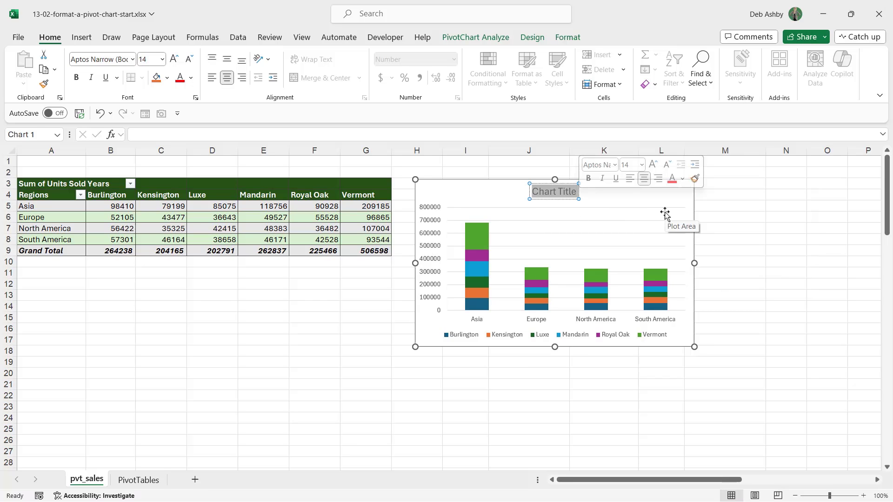
type("Units Sold by Region and Product")
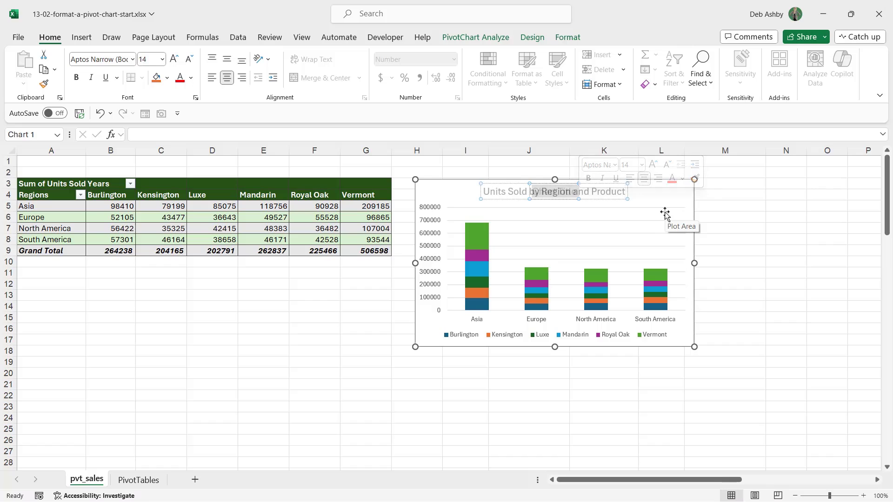
left_click(570, 199)
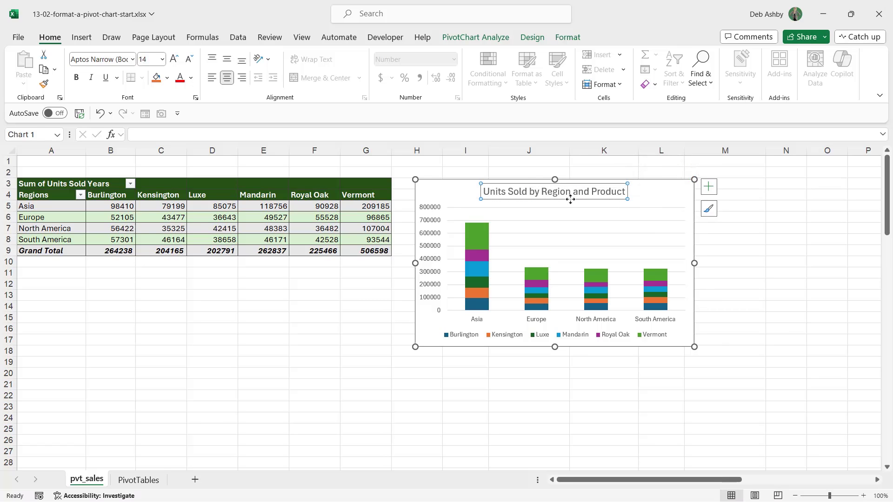
left_click(76, 78)
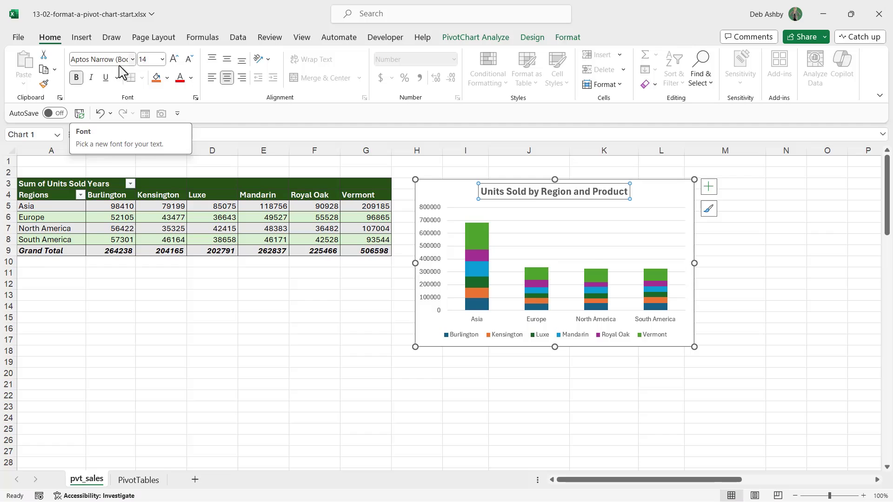
left_click(776, 275)
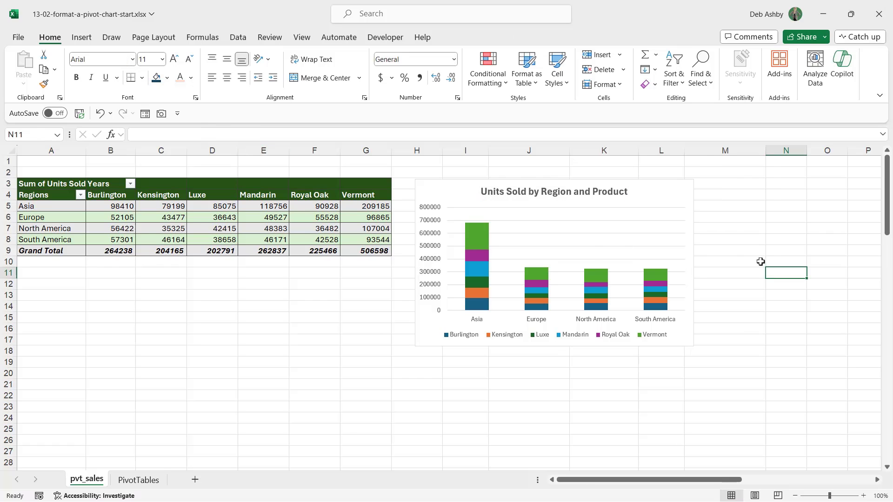
Enlarge the PivotChart slightly and apply the chart style with a large title and fine minor gridlines.
left_click(654, 194)
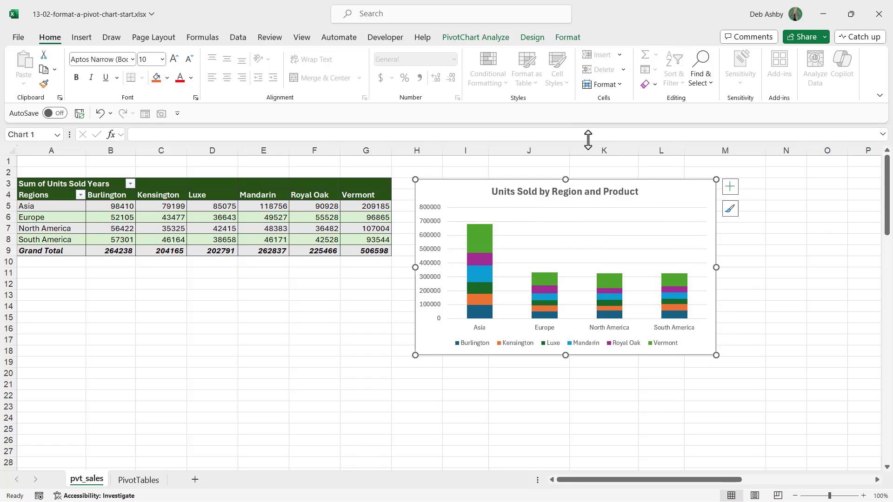
left_click(532, 39)
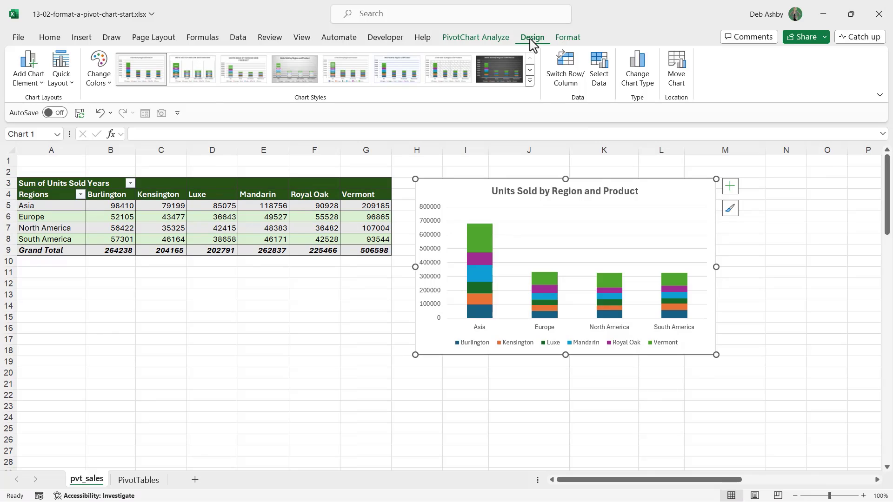
left_click(530, 82)
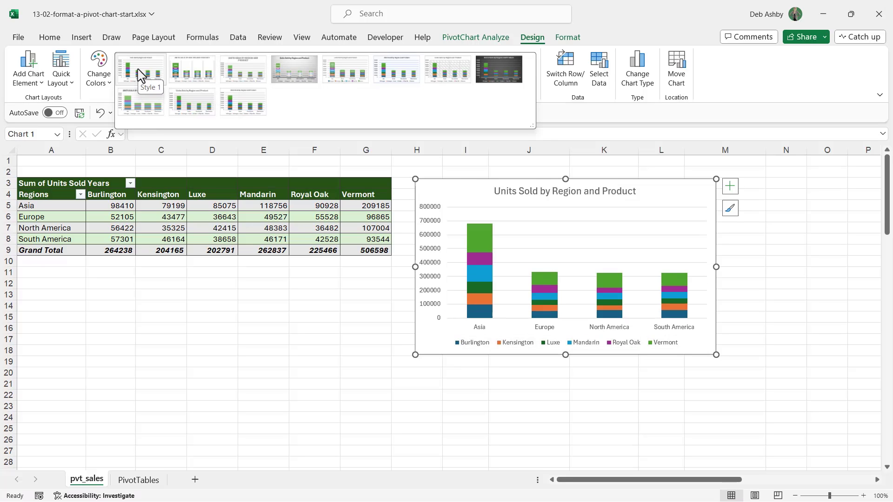
left_click(197, 107)
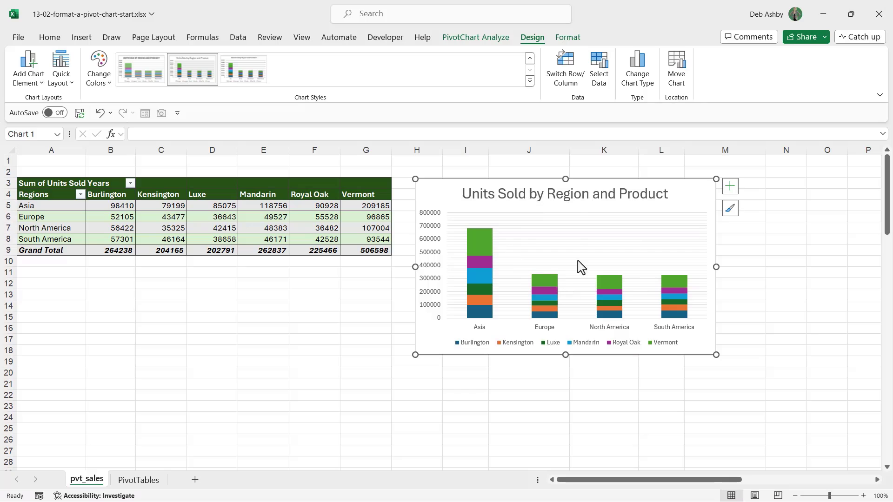
Look over the colorful and monochromatic palettes and the shape fill options for the chart area.
left_click(100, 89)
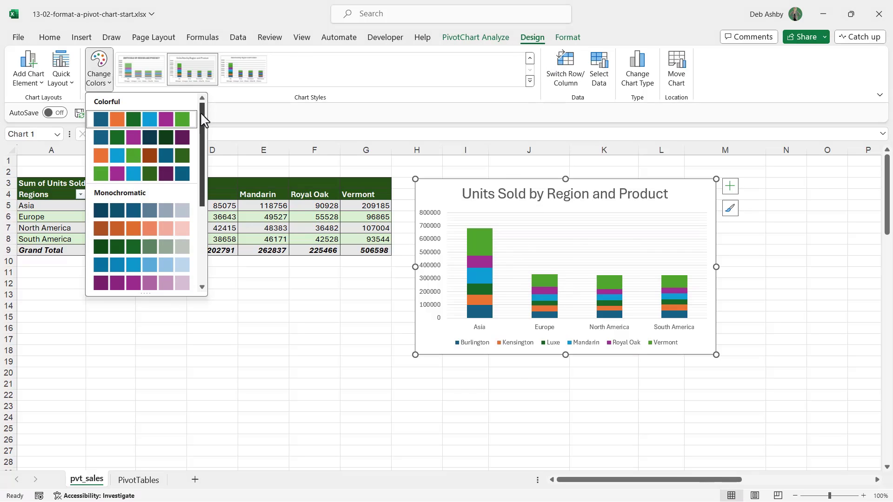
mouse_move(202, 118)
left_mouse_down()
mouse_move(202, 210)
mouse_move(203, 111)
left_mouse_up()
key("Escape")
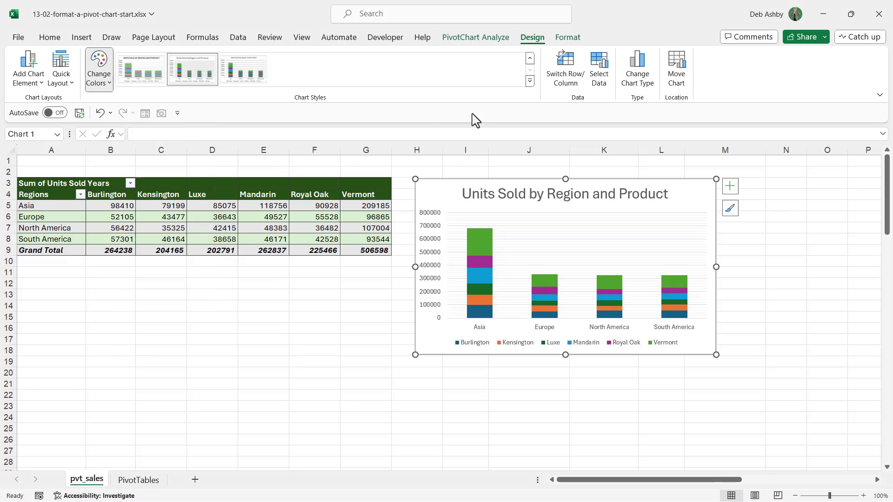
left_click(568, 37)
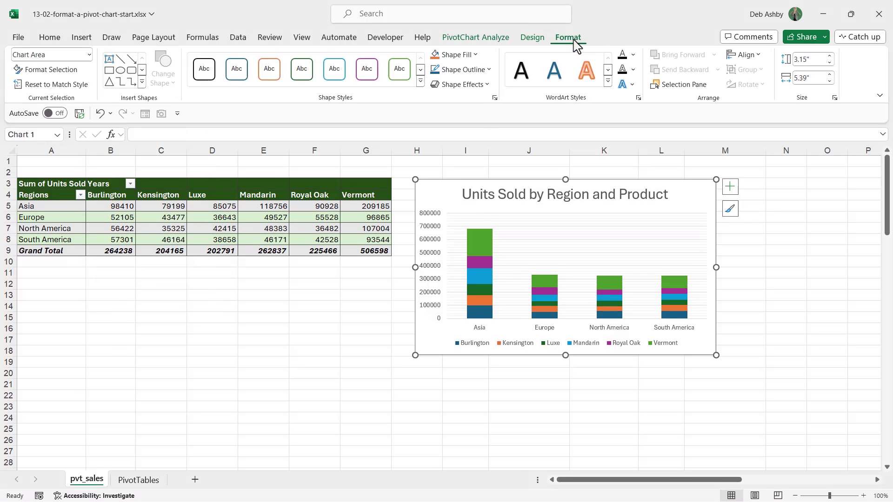
left_click(475, 54)
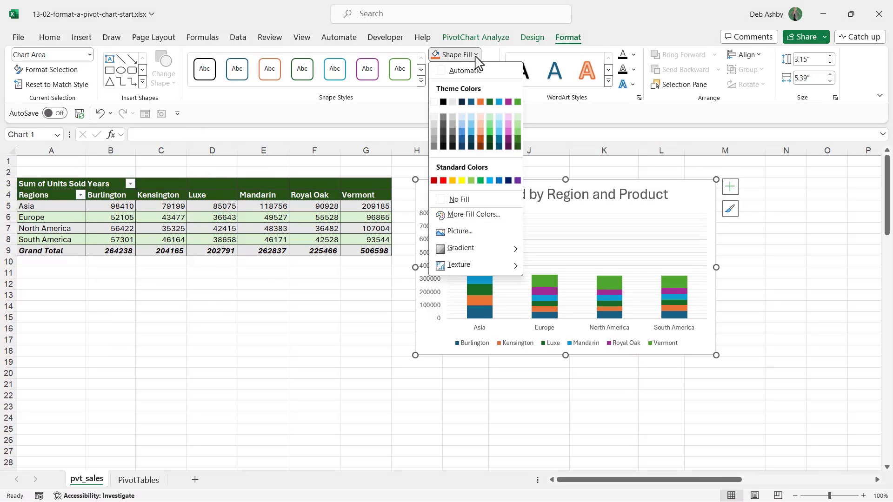
key("Escape")
key("Escape")
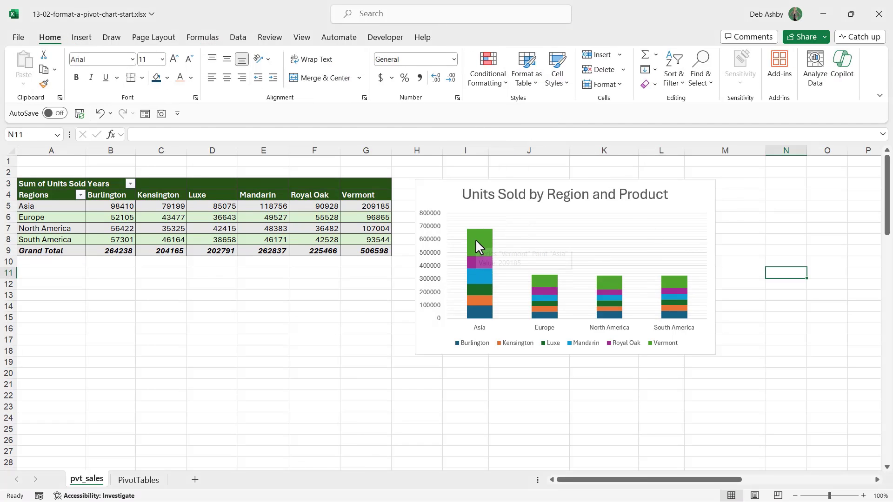
Fill the Vermont series with a bright pink from the standard colors in the extended color choices.
left_click(475, 239)
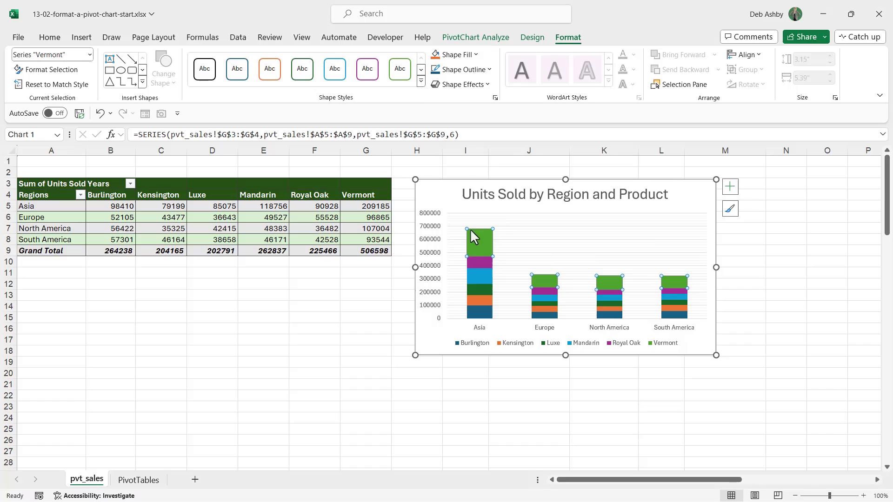
left_click(476, 55)
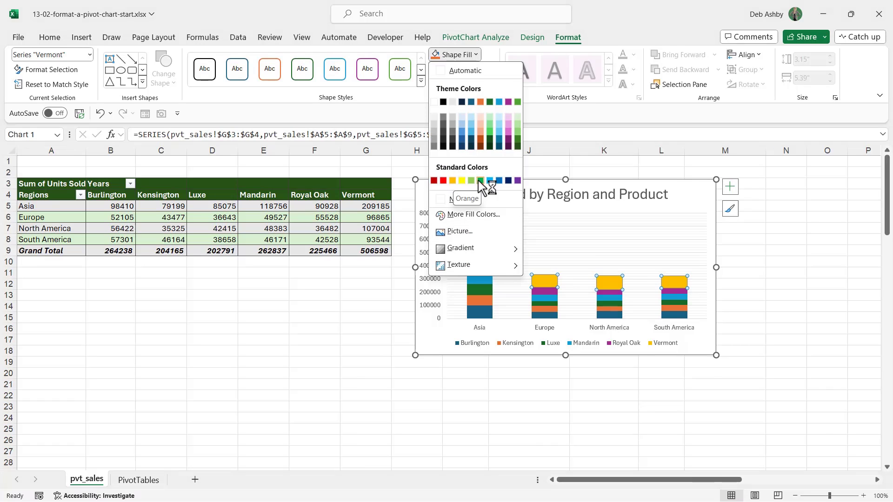
left_click(478, 217)
left_click_drag(458, 173, 319, 142)
left_click(293, 228)
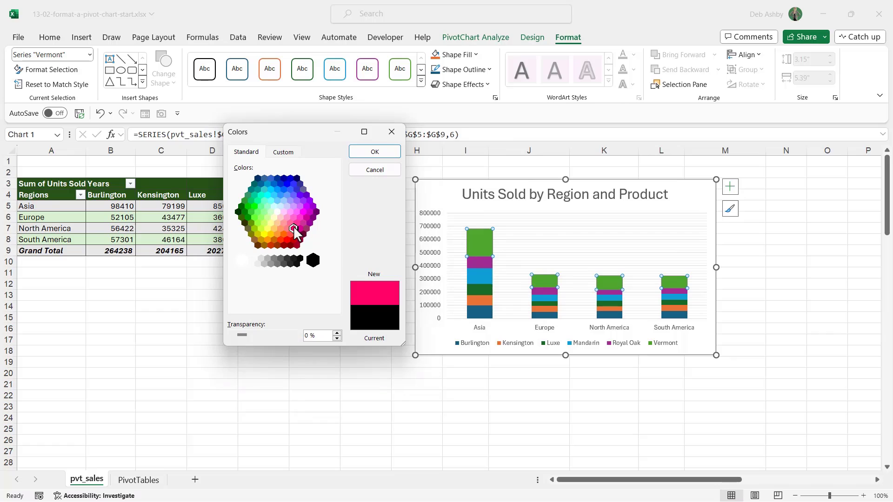
left_click(367, 152)
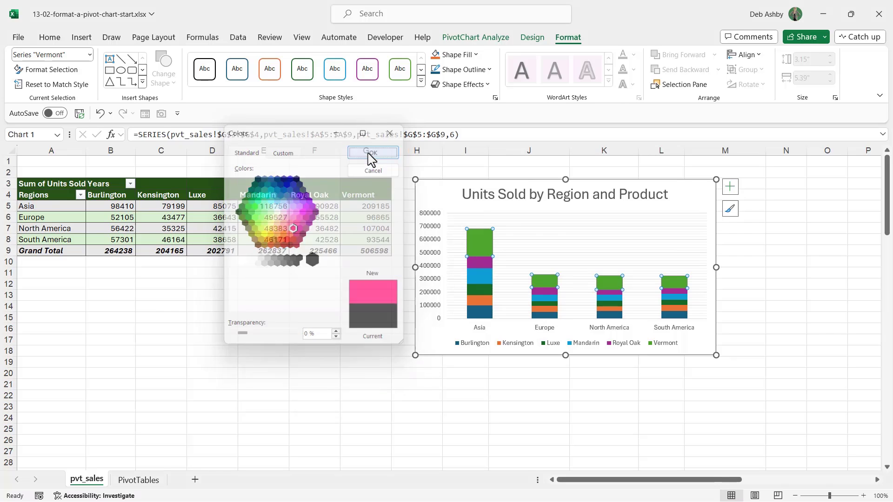
Recolor the PivotChart with the monochromatic green palette and nudge the chart slightly up and to the left.
left_click(795, 273)
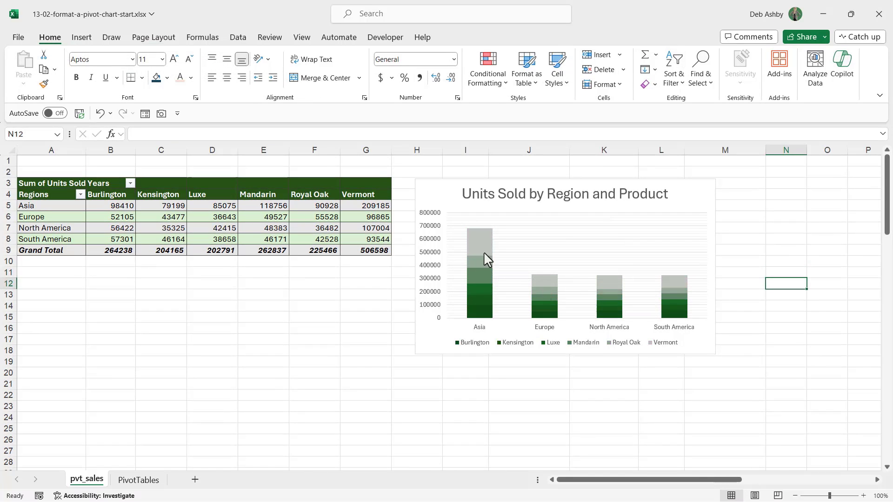
left_click(678, 188)
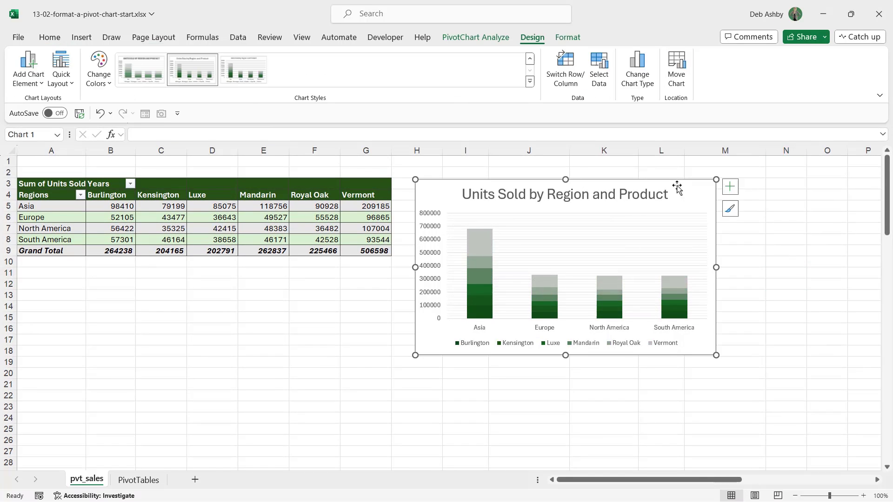
left_click_drag(672, 185, 669, 184)
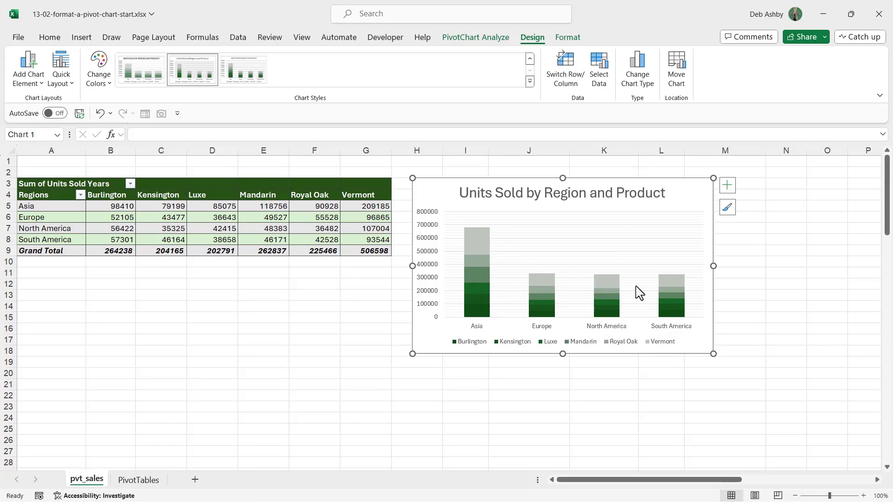
Give each product series in the stacked columns, from Vermont down to Burlington, a dark shape outline.
left_click(474, 243)
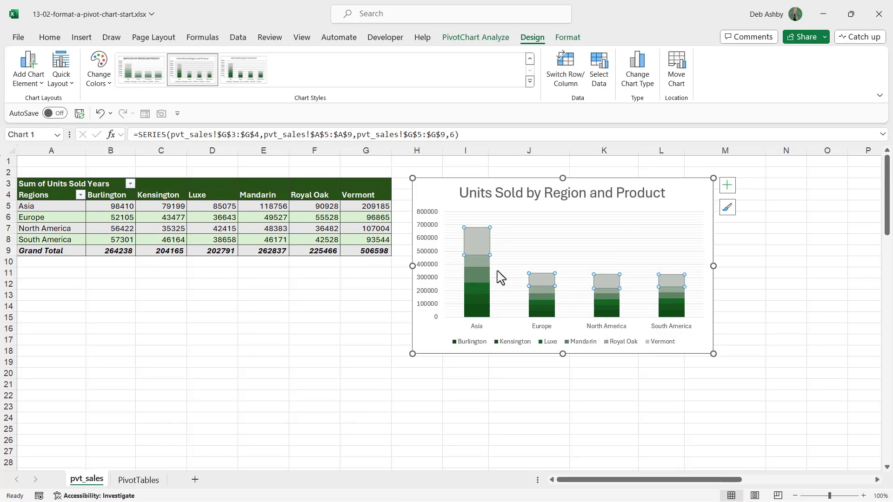
left_click(569, 39)
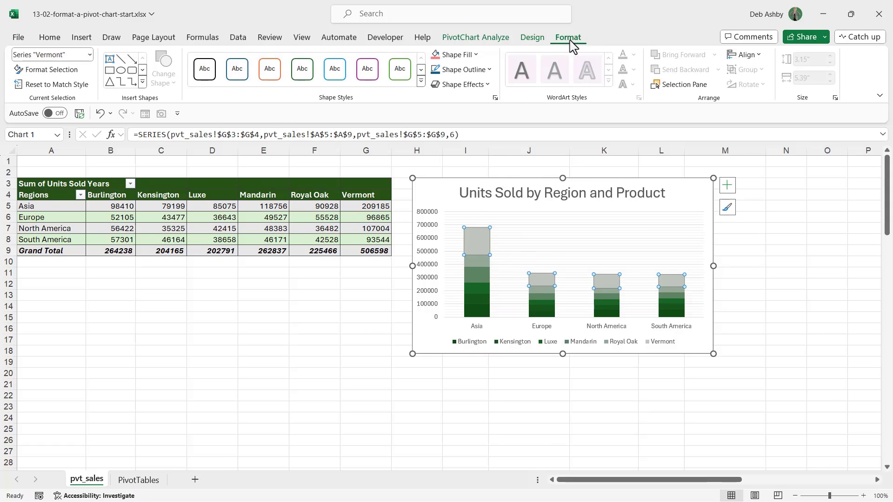
left_click(491, 71)
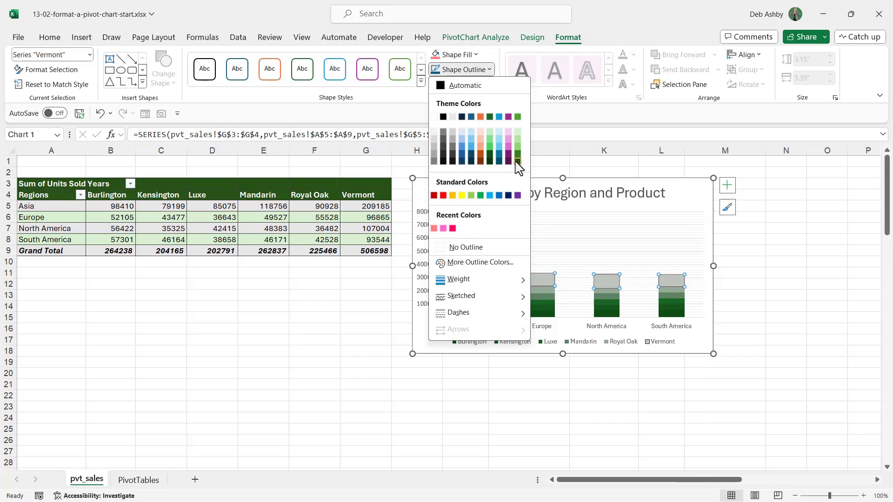
left_click(453, 163)
left_click(479, 263)
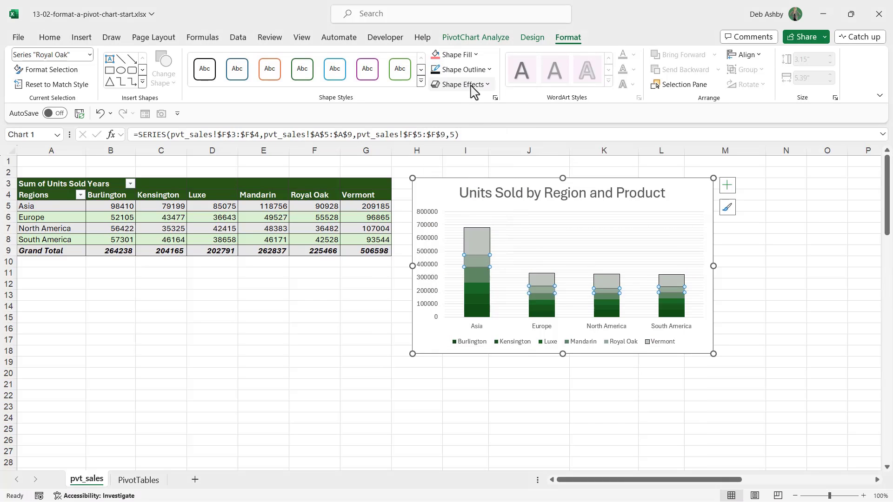
left_click(476, 275)
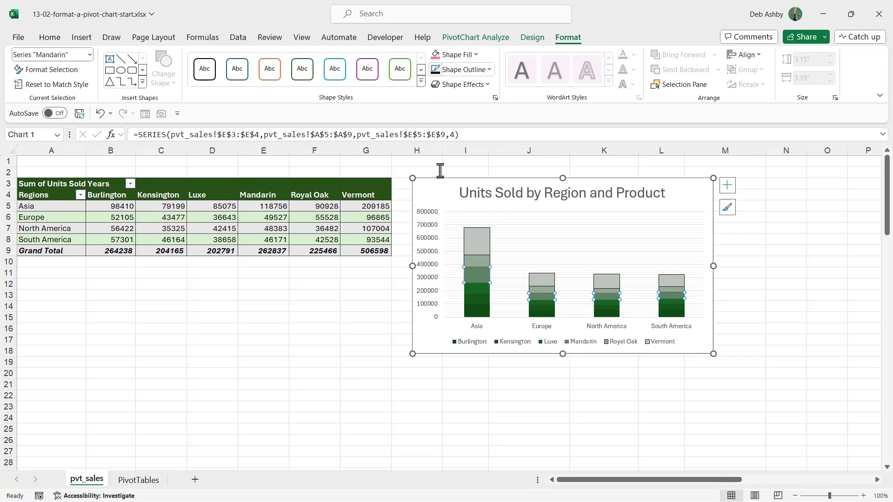
left_click(476, 288)
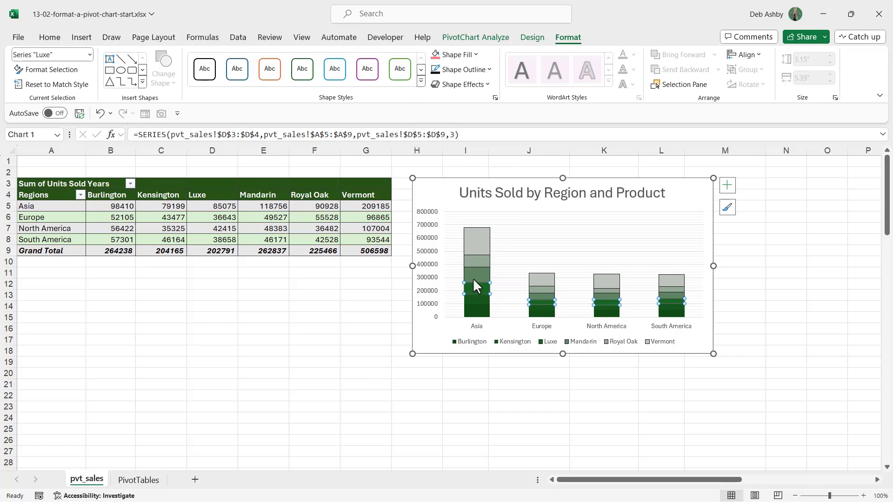
left_click(477, 300)
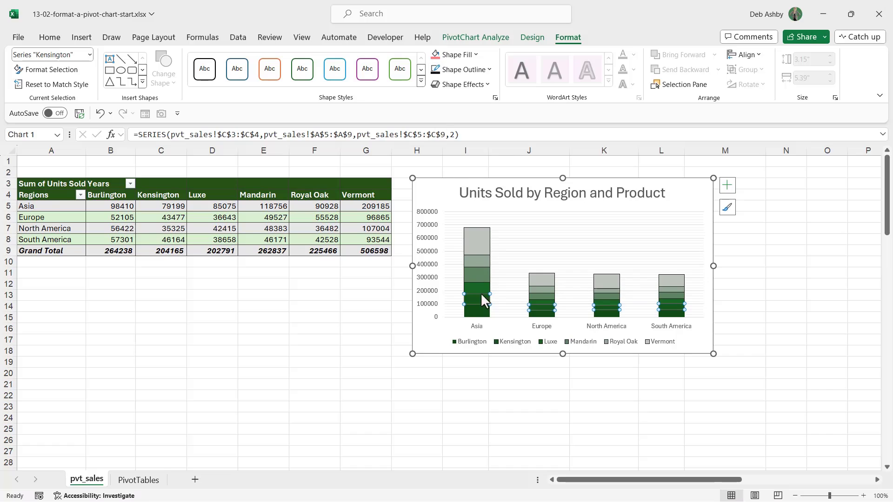
left_click(482, 311)
left_click(768, 284)
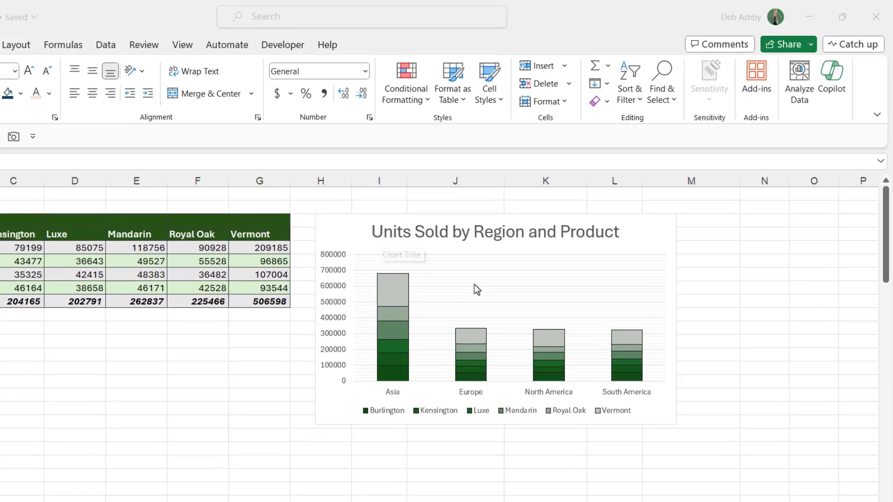
Open the number format settings of the chart's vertical axis.
left_click(318, 270)
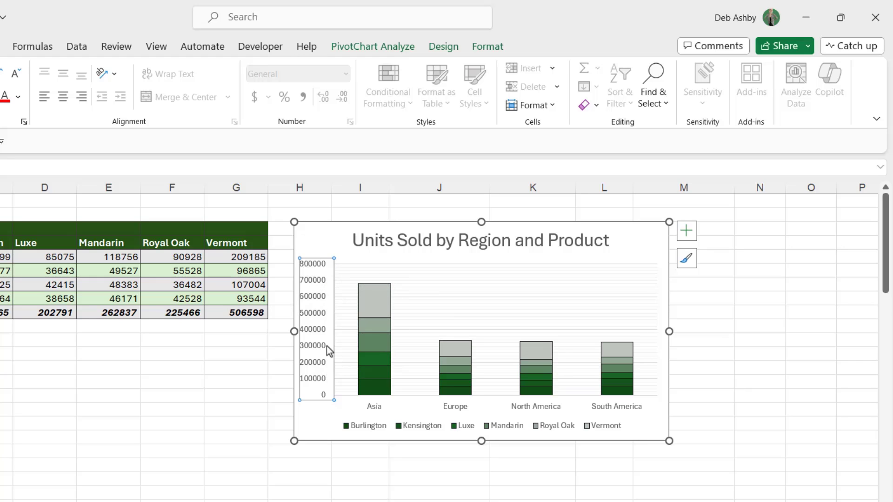
right_click(310, 266)
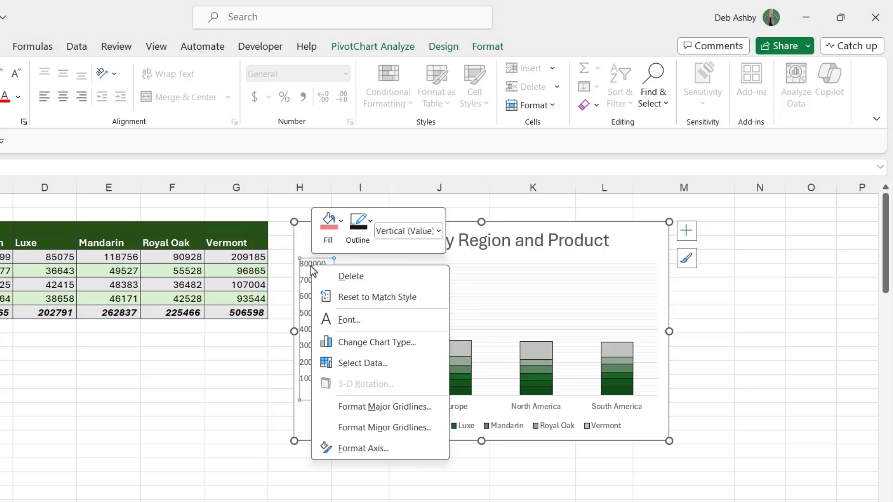
left_click(361, 448)
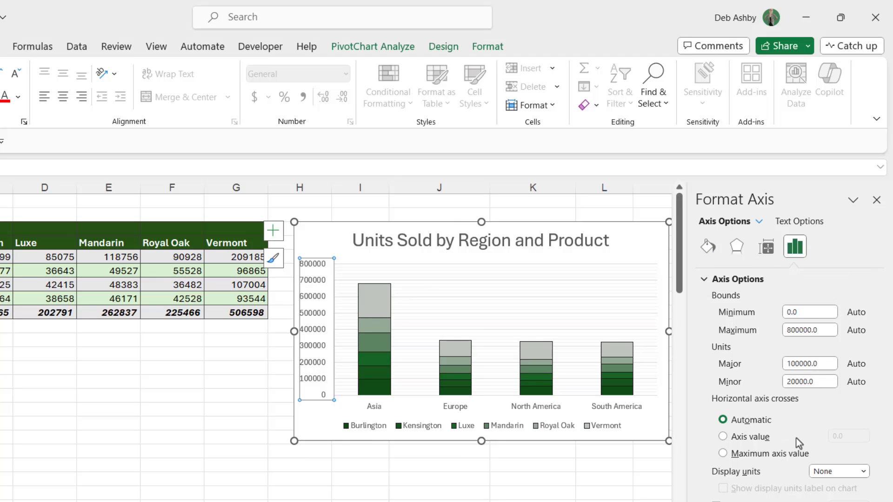
left_click(739, 280)
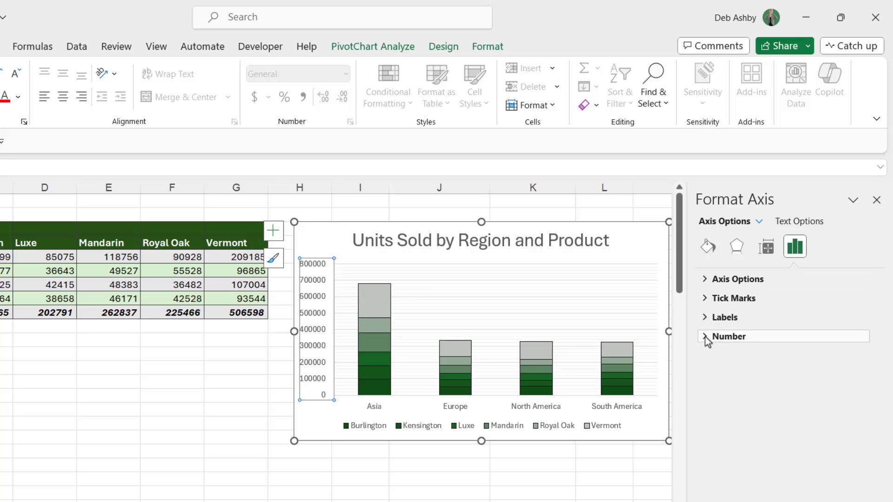
left_click(707, 339)
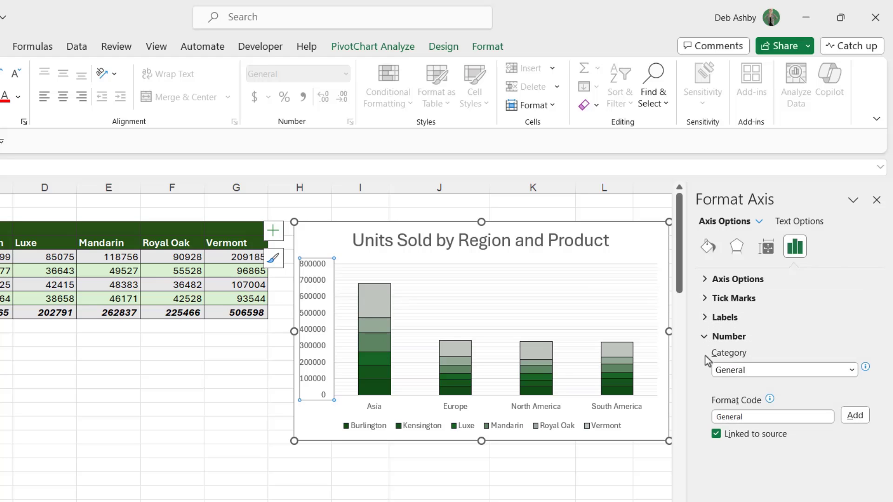
Format the vertical axis values with the Number category, 0 decimal places and the 1000 separator.
left_click(851, 370)
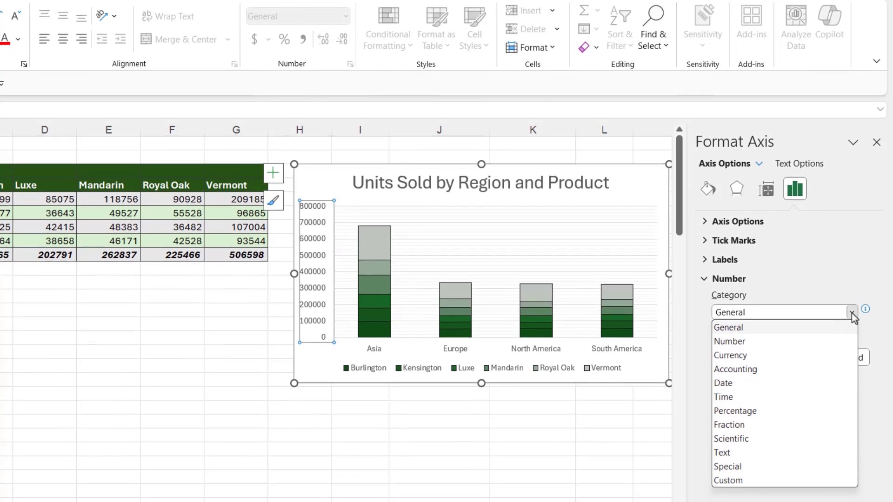
left_click(788, 263)
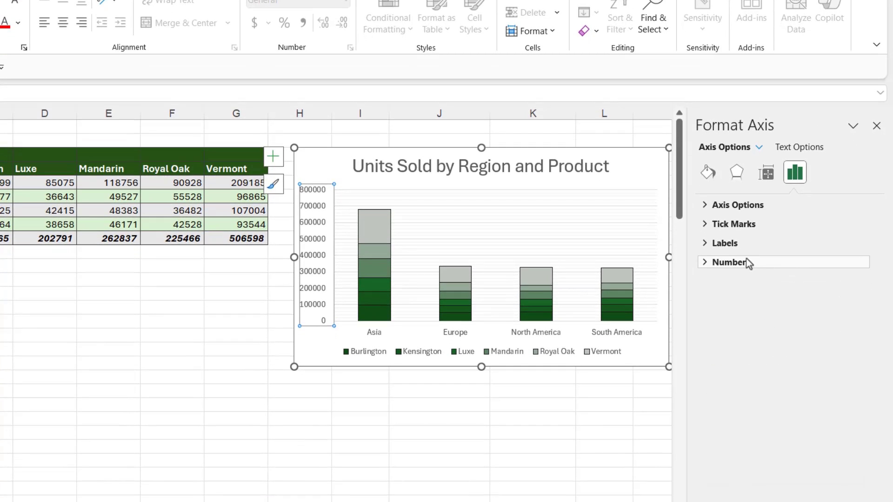
left_click(708, 263)
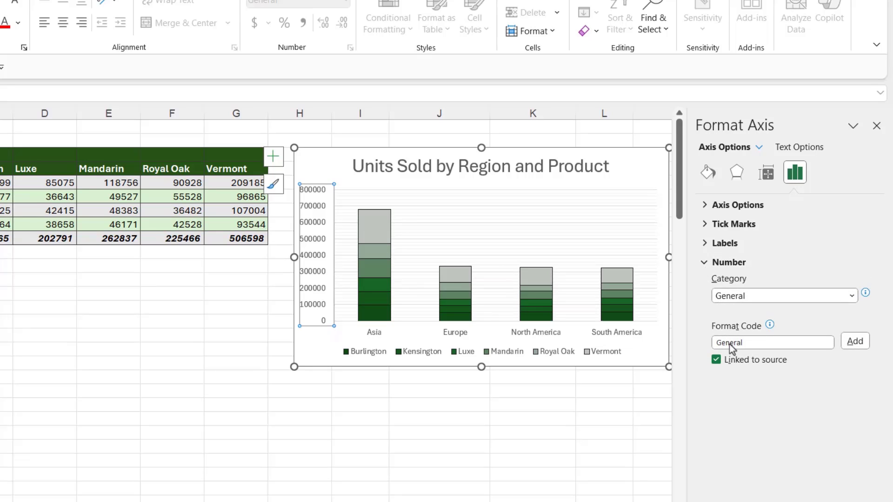
left_click_drag(752, 344, 714, 344)
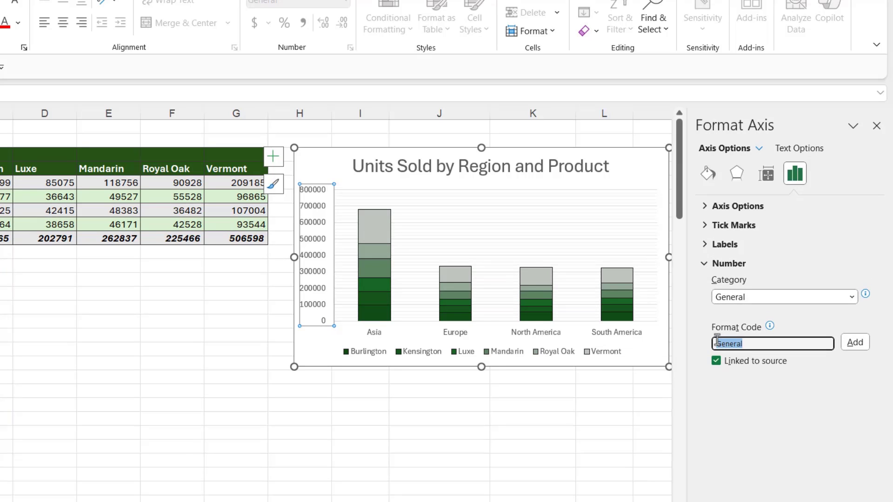
left_click(851, 297)
left_click(766, 329)
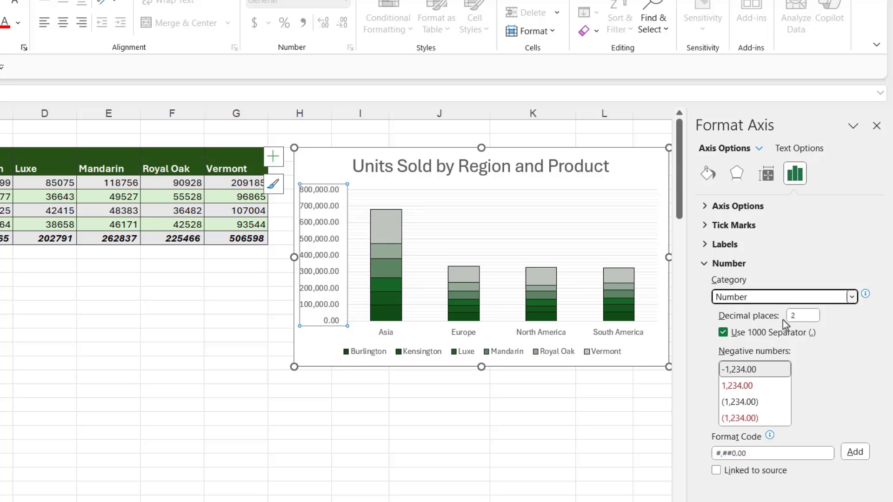
double_click(804, 314)
type("0")
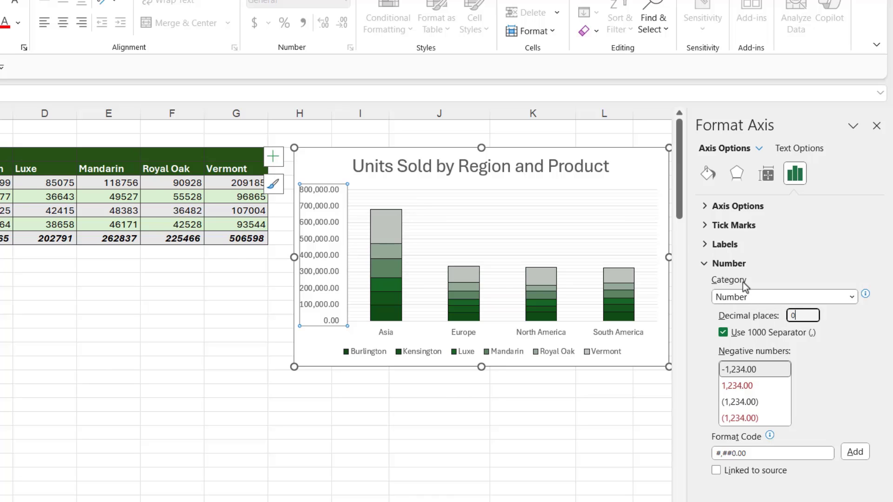
left_click(541, 417)
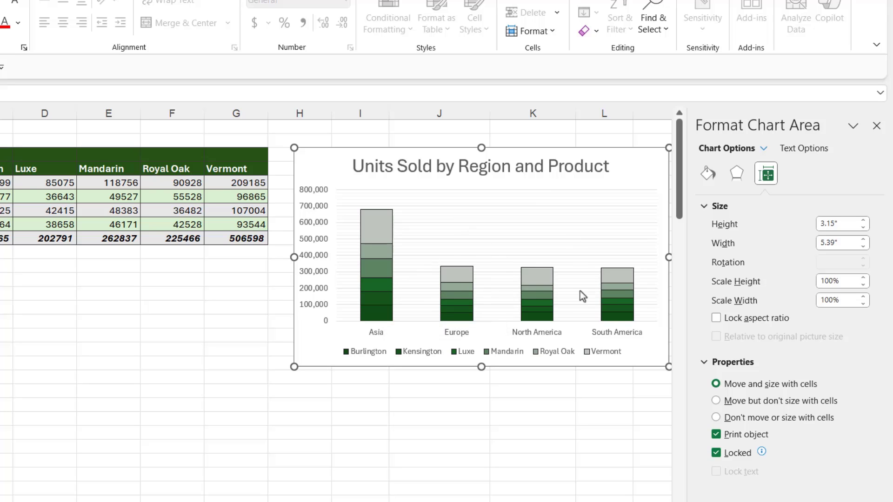
Widen the stacked columns by reducing the series gap width to about 73%.
left_click(377, 227)
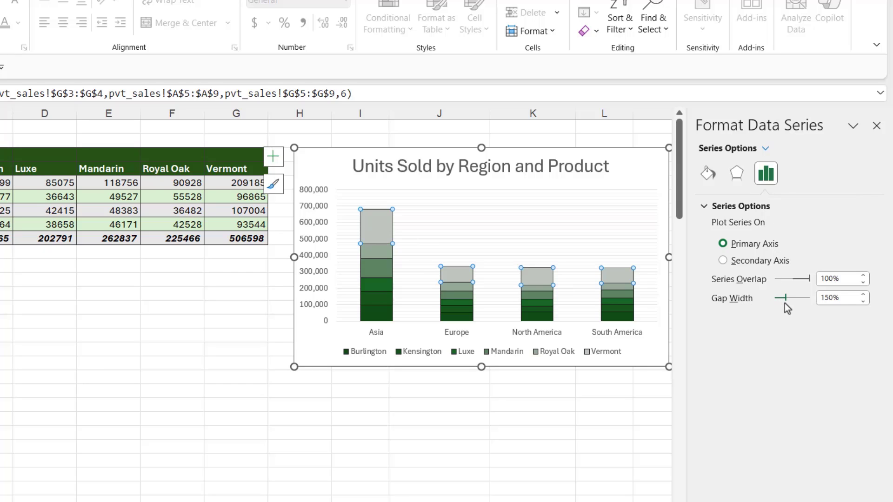
mouse_move(786, 300)
left_mouse_down()
mouse_move(795, 298)
mouse_move(780, 297)
left_mouse_up()
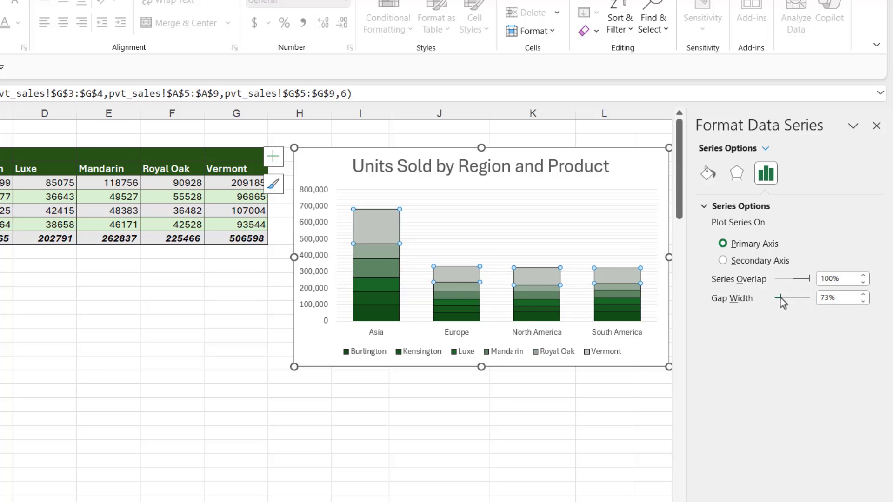
Set the vertical axis's maximum bound to 700000.
left_click(310, 192)
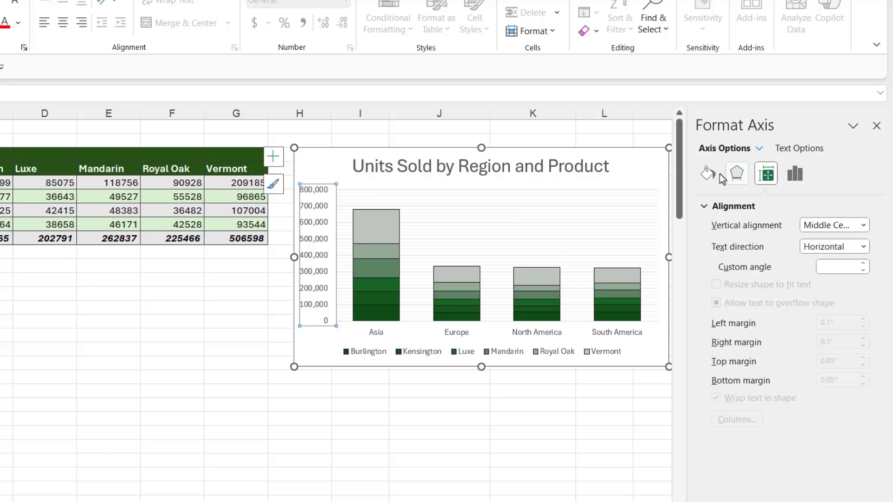
left_click(795, 175)
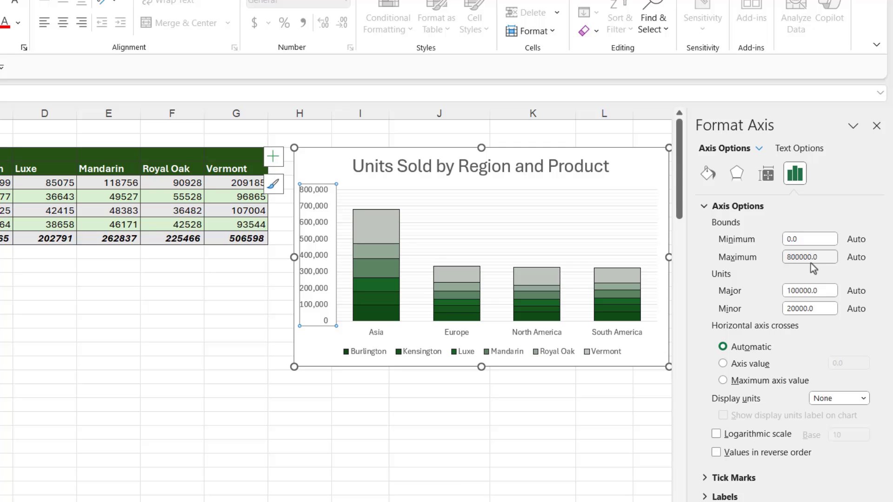
left_click(796, 257)
key("BackSpace")
type("7")
left_click(624, 421)
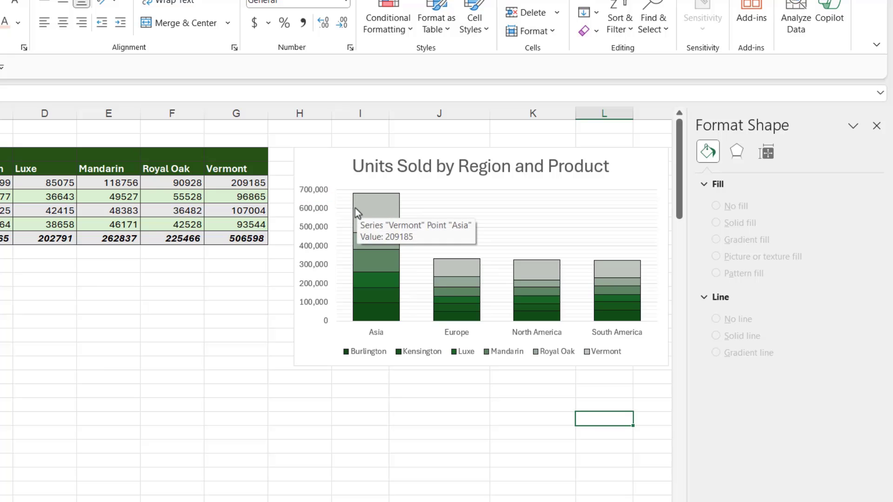
mouse_move(353, 202)
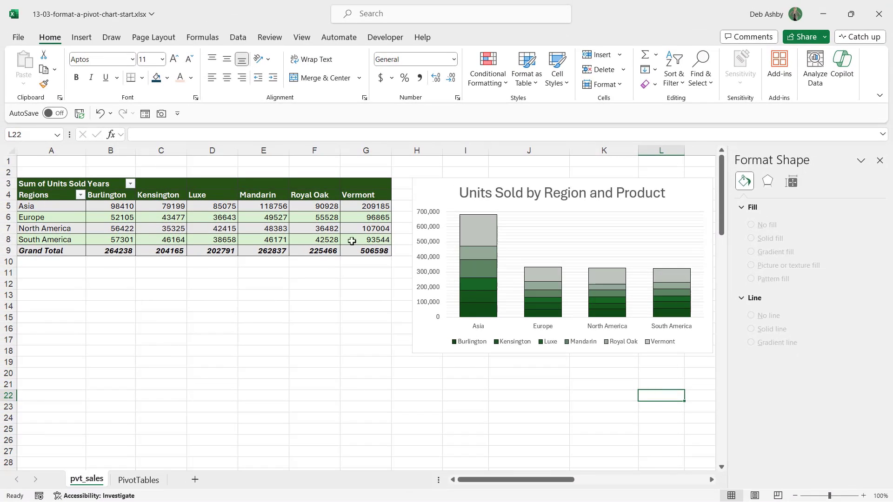
Filter the PivotTable's products to show only Burlington, Kensington and Luxe.
mouse_move(161, 216)
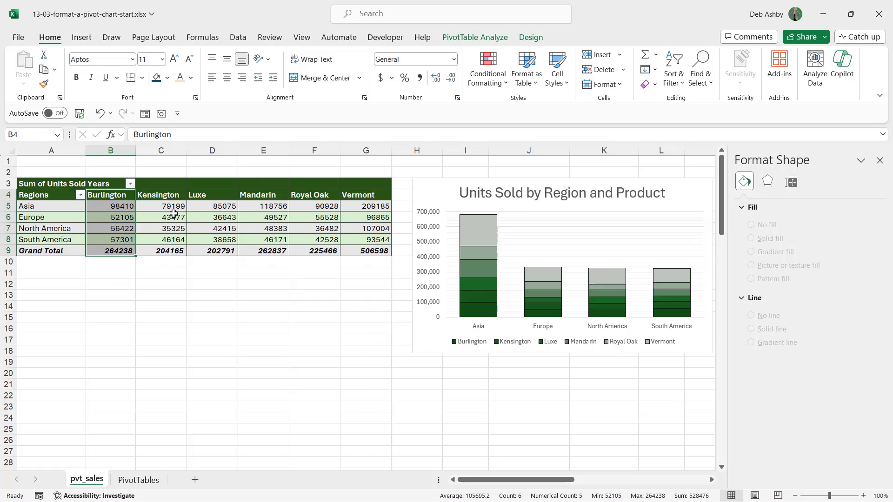
left_click(173, 214)
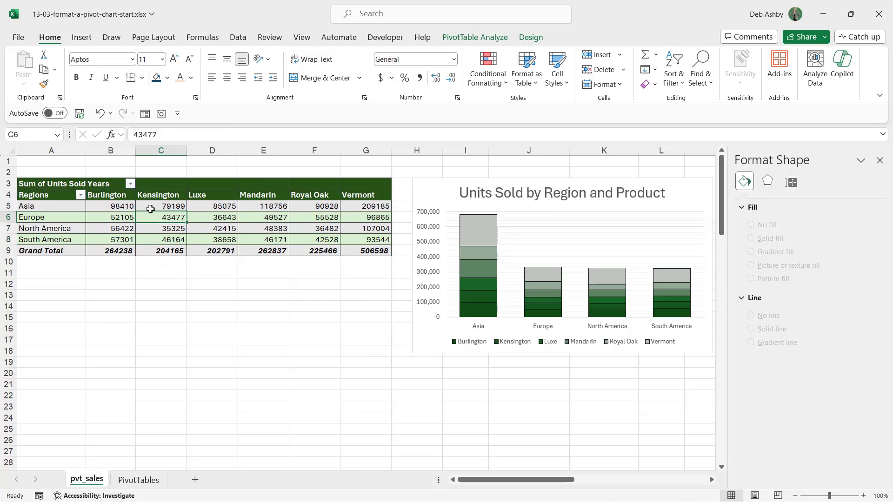
left_click(131, 184)
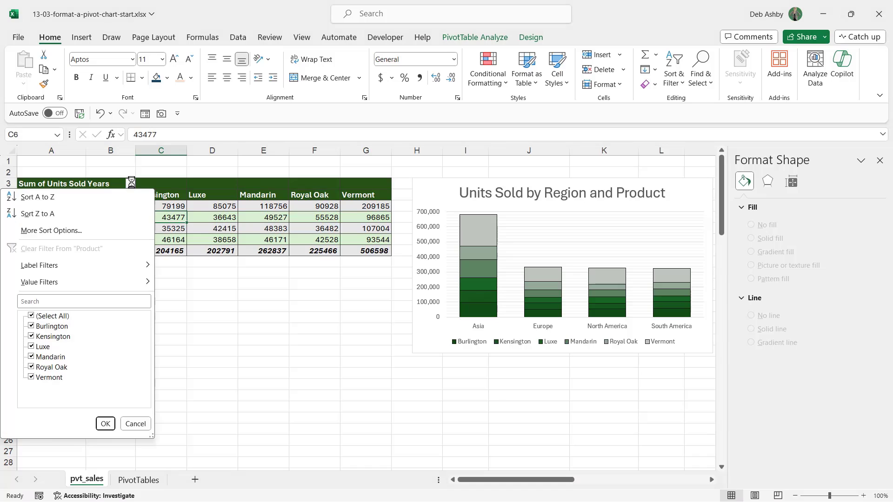
left_click(30, 316)
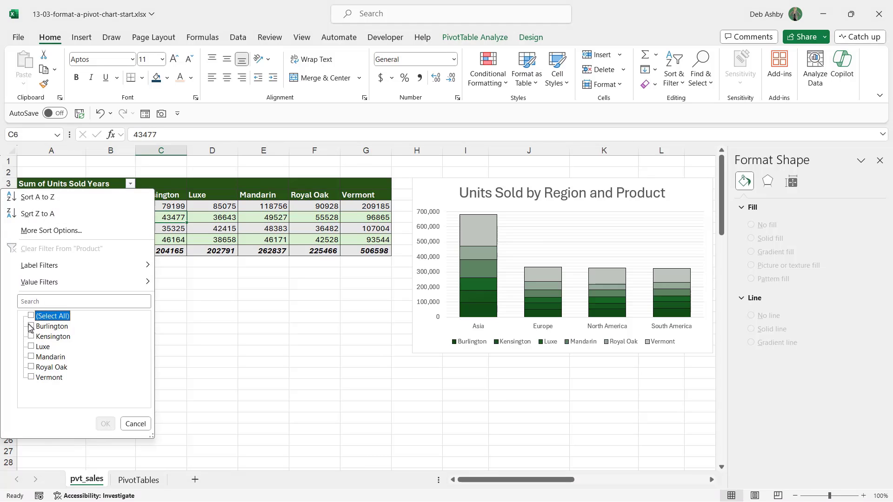
left_click(31, 326)
left_click(31, 336)
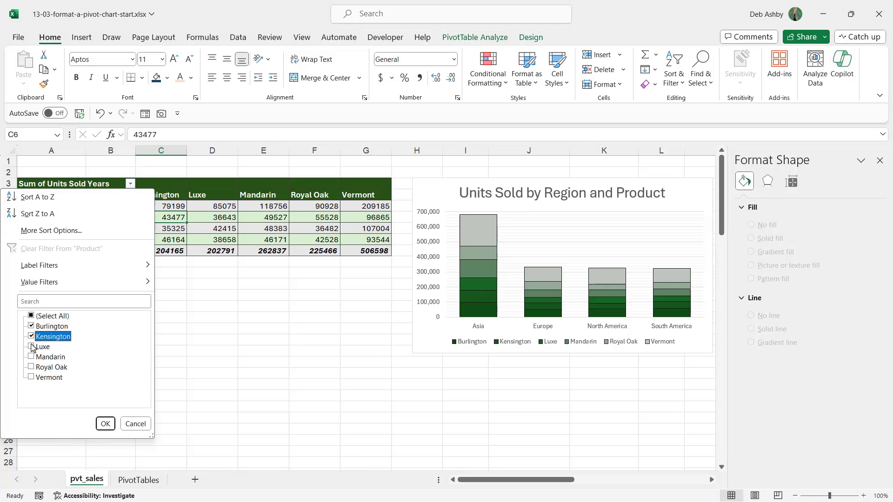
left_click(31, 347)
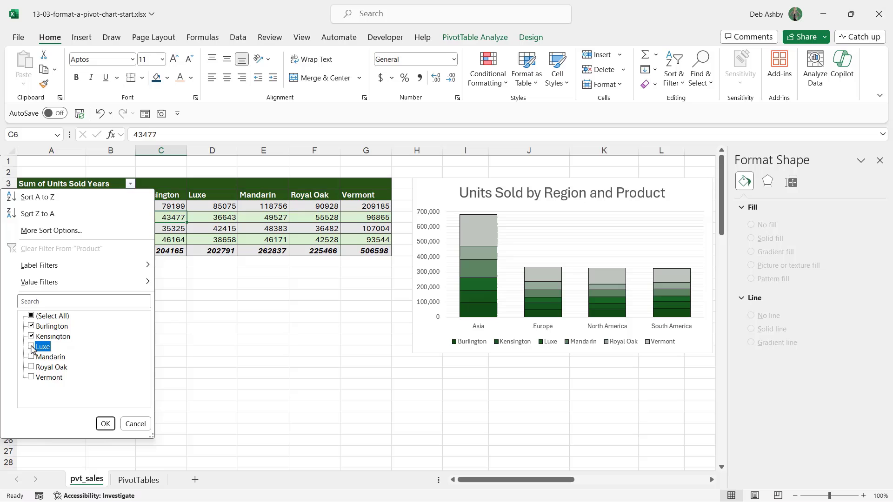
left_click(105, 423)
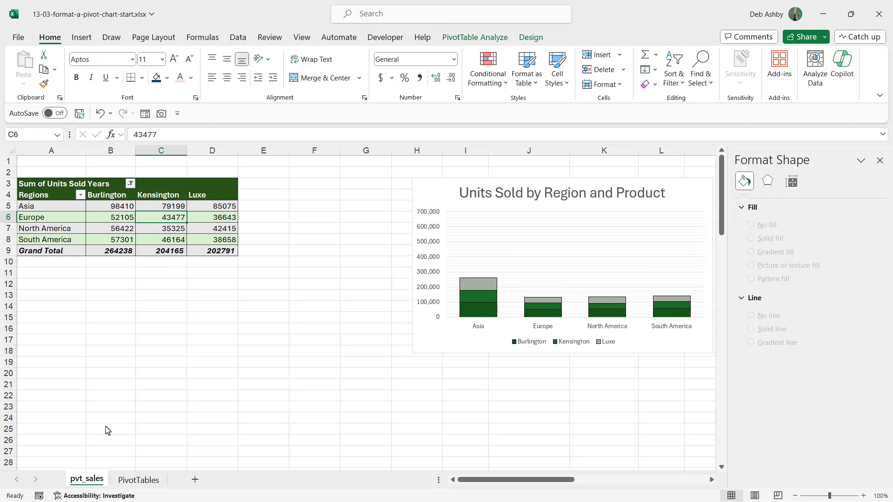
Move the PivotChart closer to the filtered PivotTable so that it starts at column F.
left_click(660, 190)
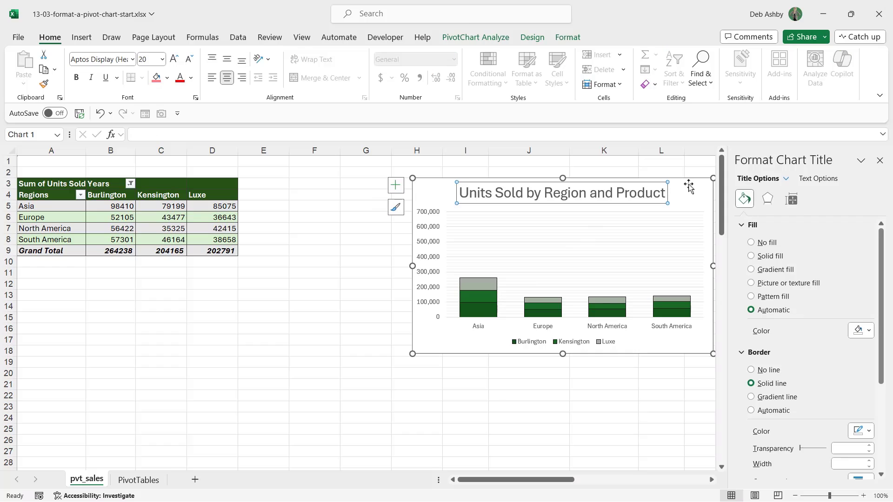
left_click_drag(692, 186, 567, 186)
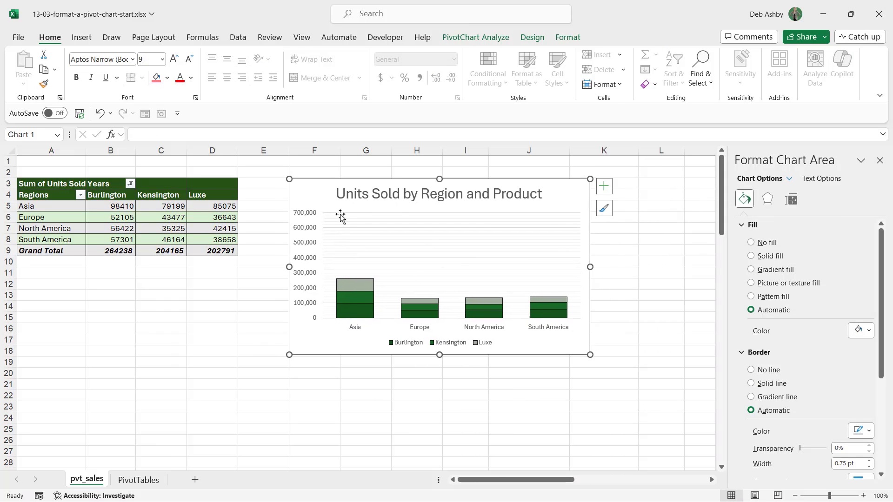
Set the vertical axis's maximum bound to 300000.
left_click(308, 214)
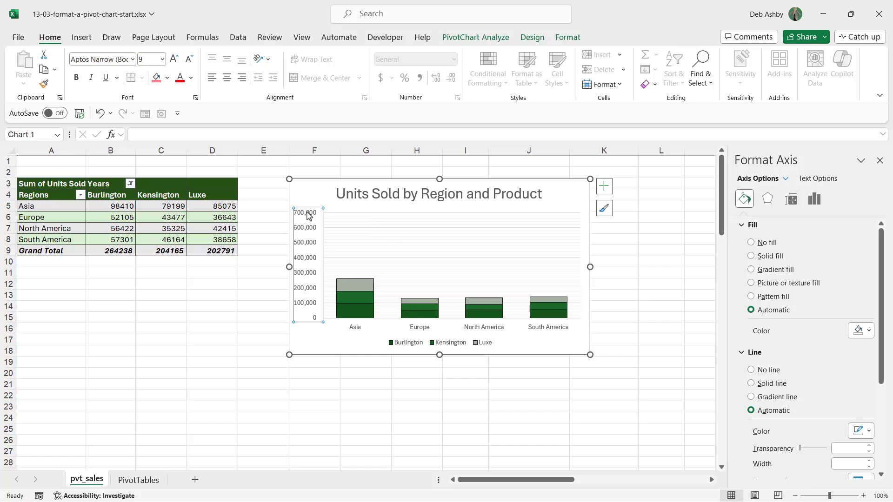
left_click(814, 199)
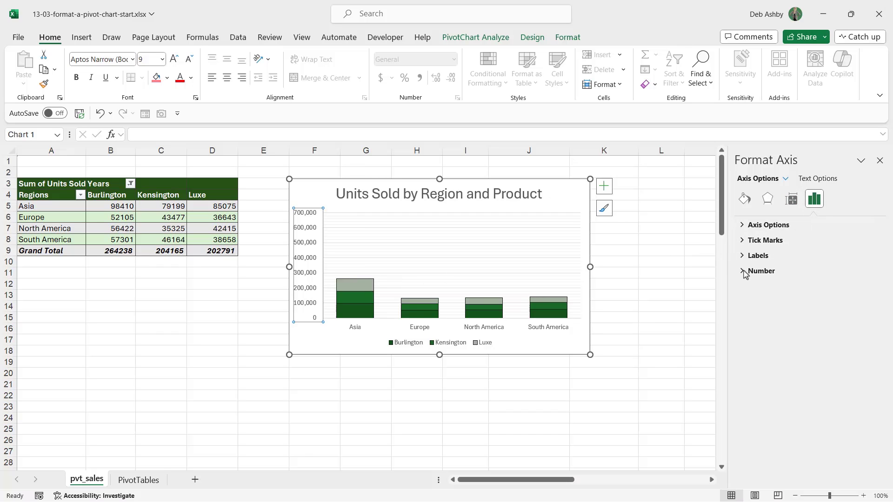
left_click(744, 226)
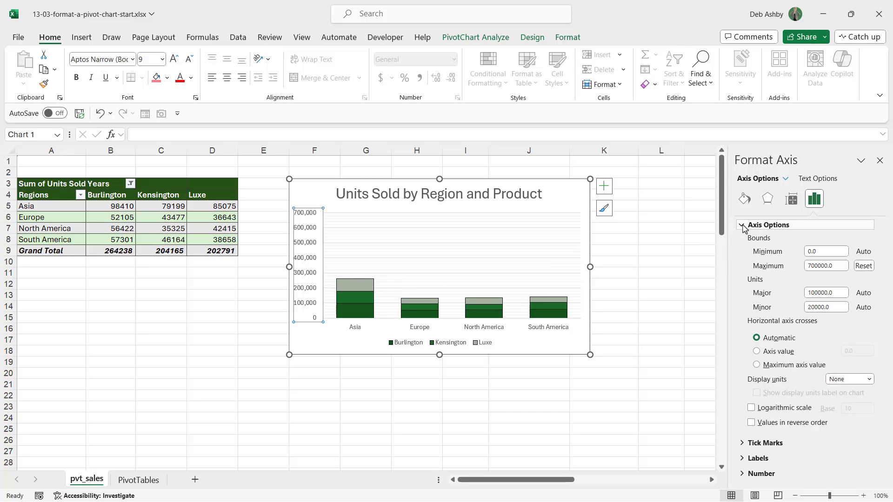
left_click(811, 265)
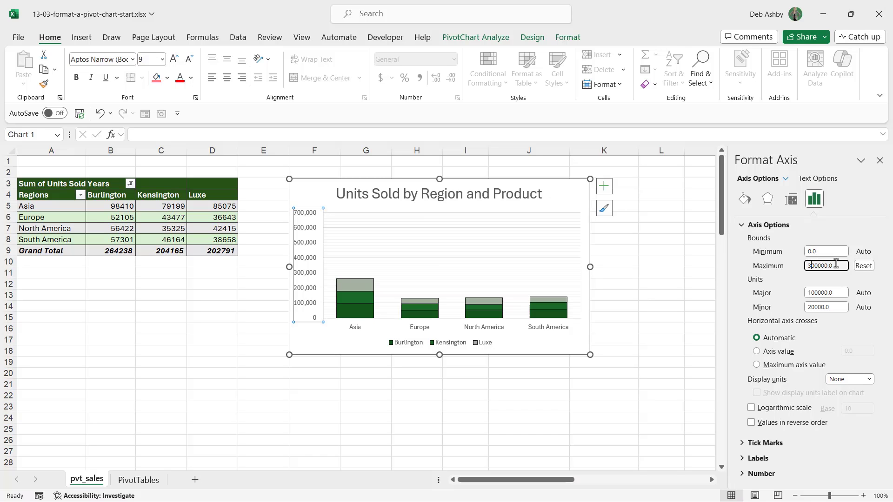
type("3")
left_click(637, 359)
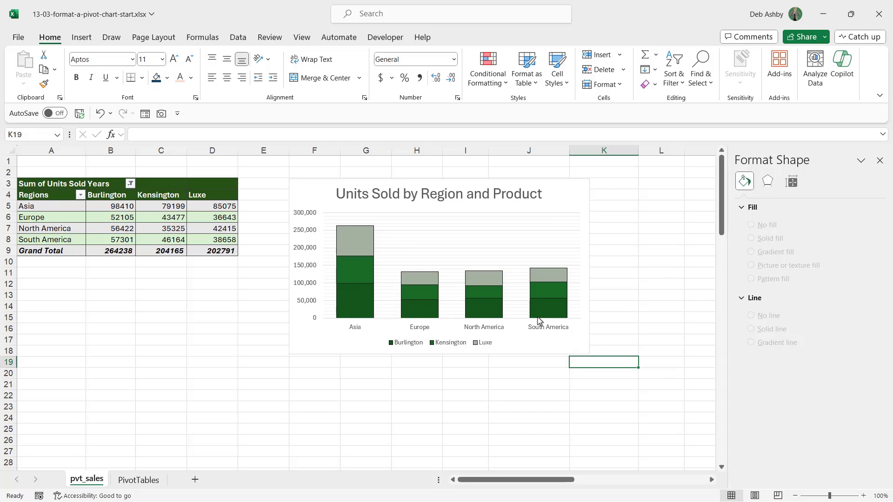
Add data labels to the Luxe, Kensington and Burlington series of the stacked columns.
left_click(361, 241)
right_click(360, 242)
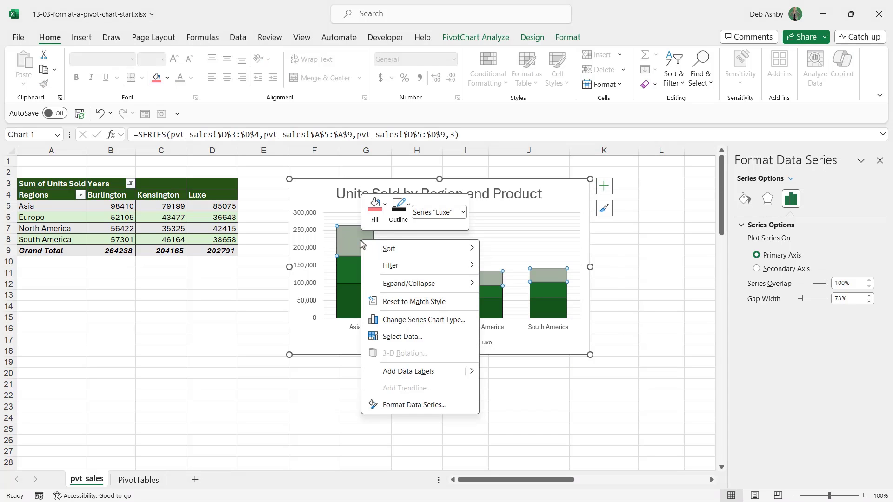
left_click(605, 187)
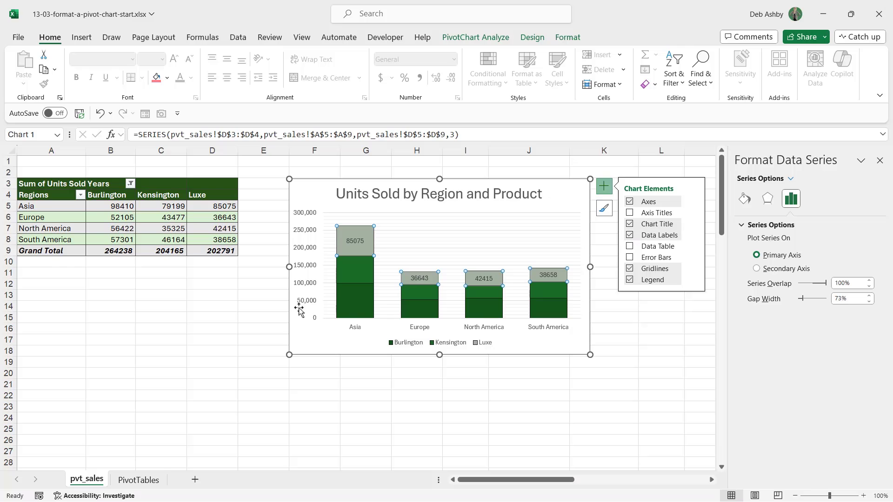
left_click(344, 274)
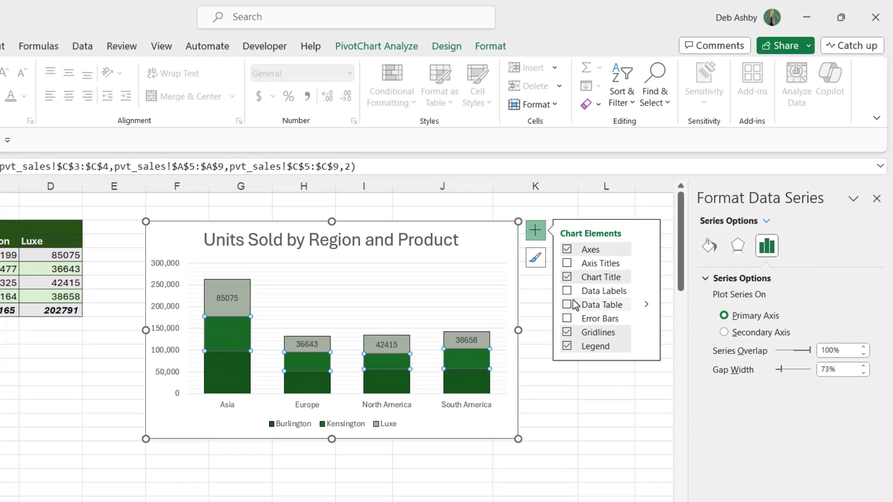
left_click(566, 291)
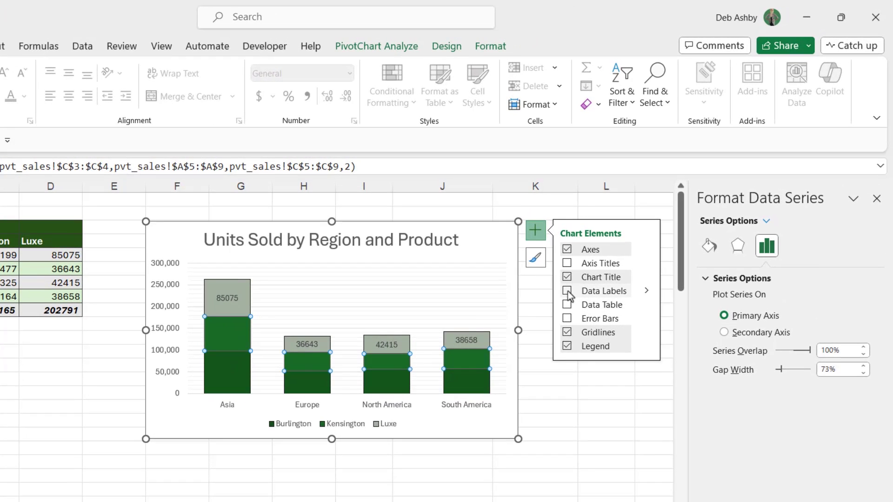
left_click(224, 375)
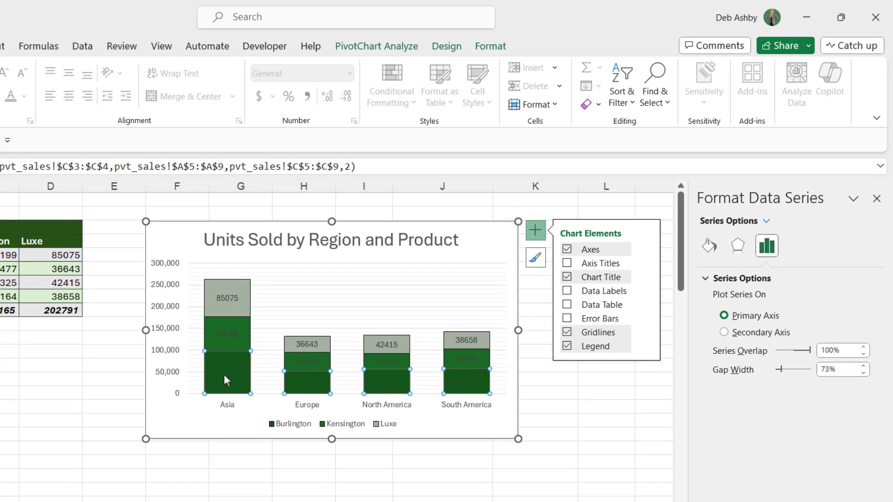
left_click(566, 292)
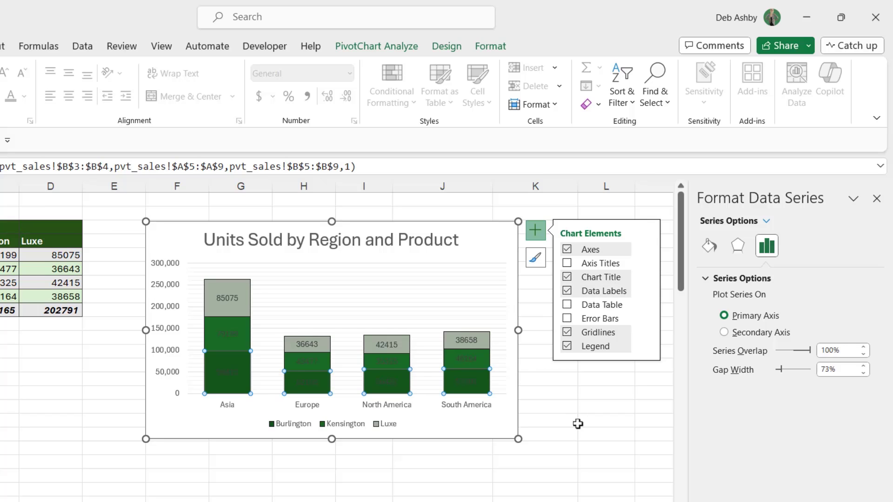
Make the data labels of the Luxe, Kensington and Burlington series bold and white.
left_click(222, 297)
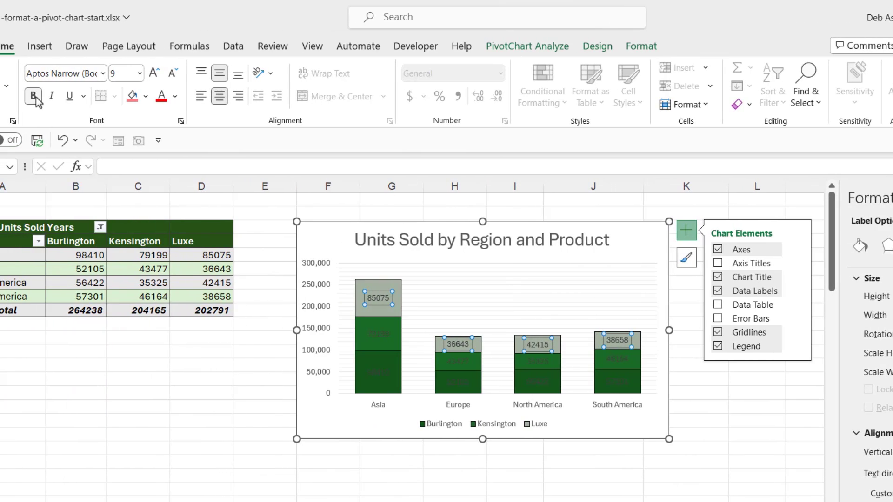
left_click(175, 97)
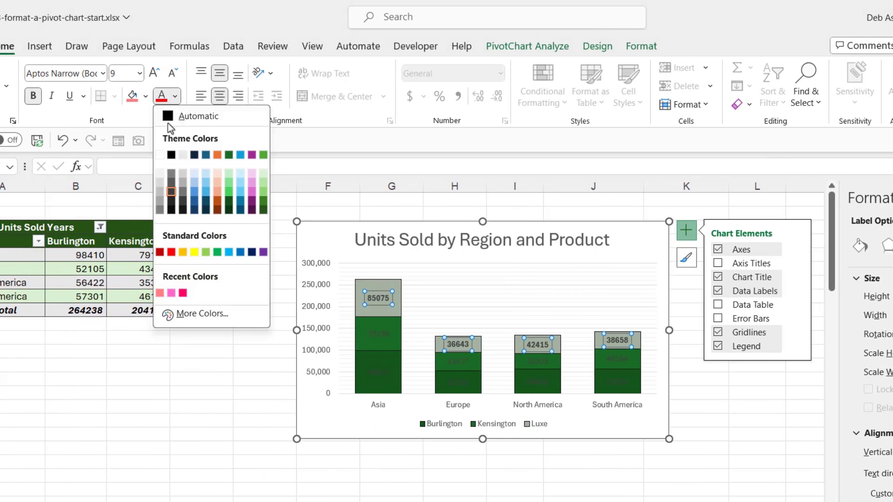
left_click(160, 155)
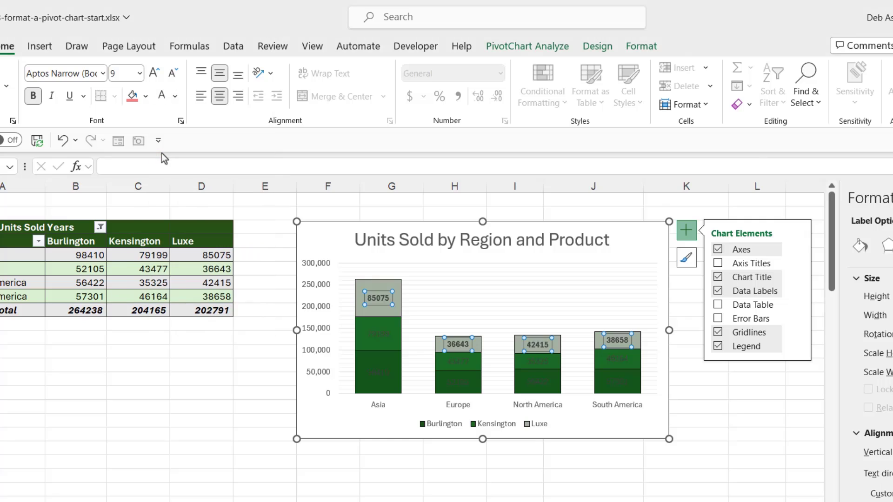
left_click(379, 335)
left_click(33, 96)
left_click(162, 96)
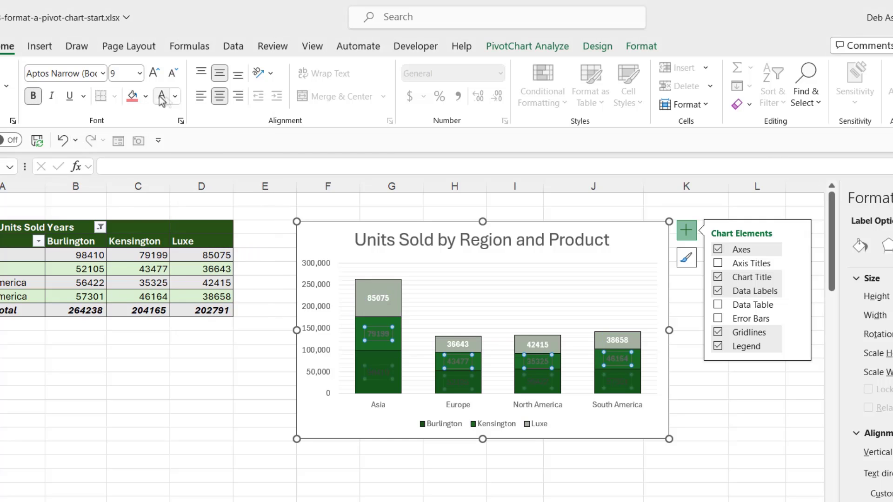
Format the Luxe data labels as Number with 0 decimal places and a thousands separator.
left_click(387, 300)
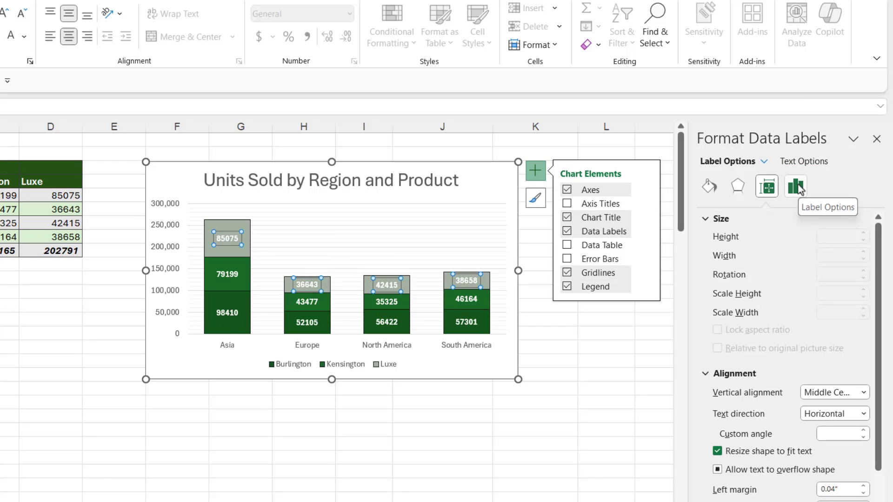
left_click(796, 187)
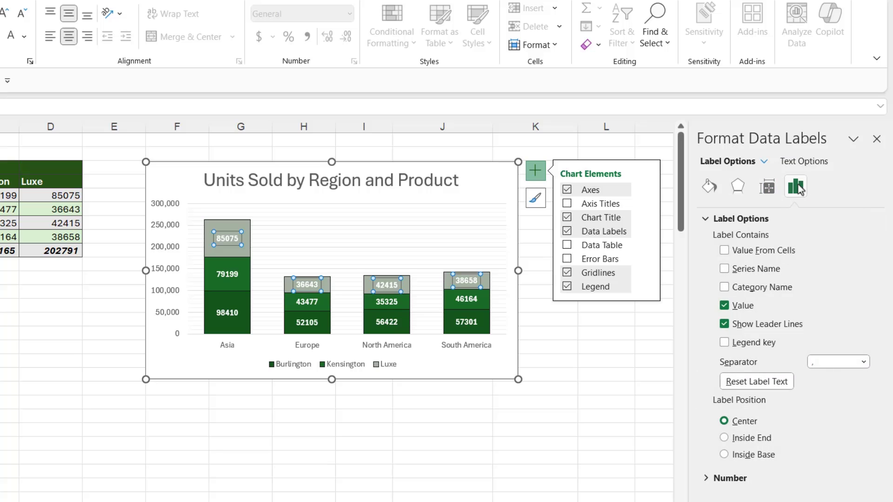
left_click(706, 477)
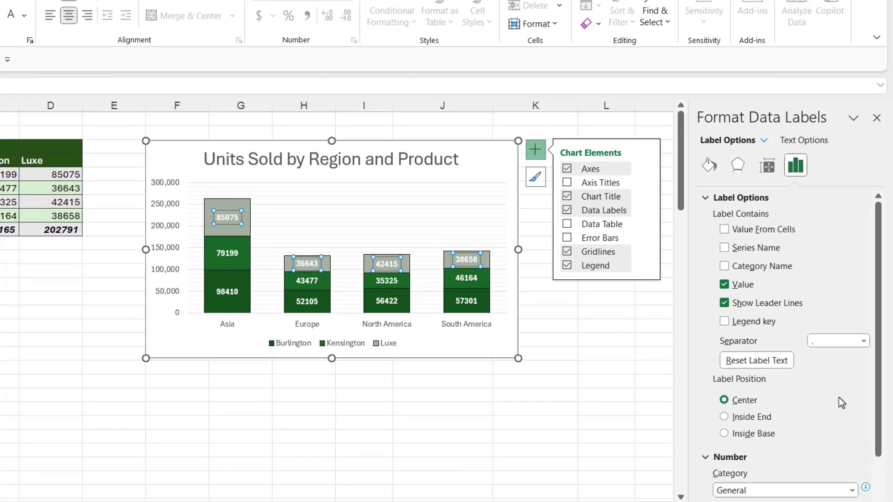
scroll(838, 397, "down", 3)
left_click(851, 437)
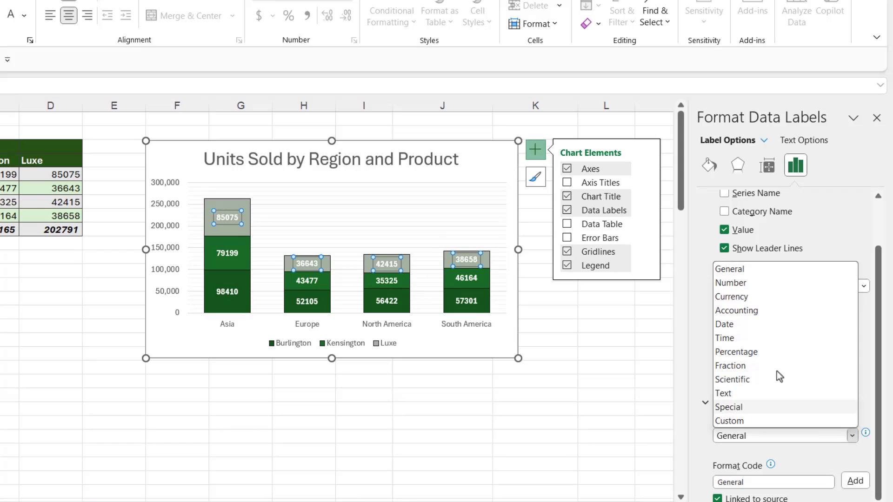
left_click(745, 283)
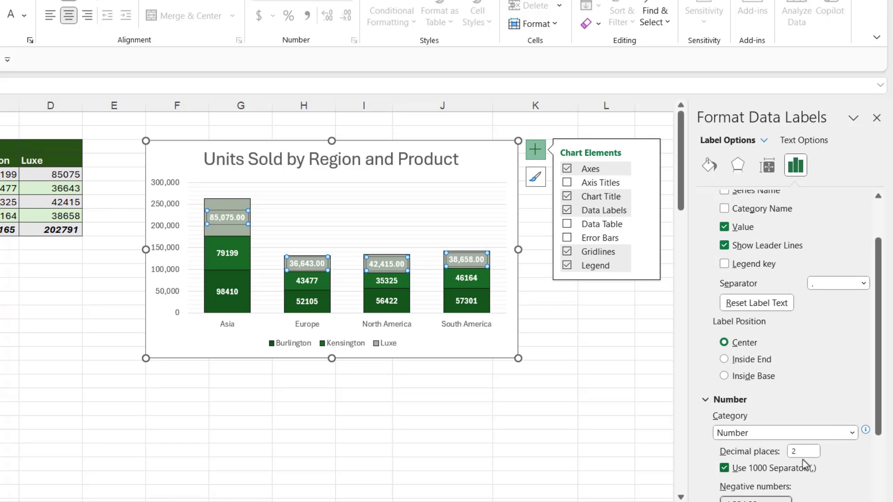
left_click(790, 452)
type("0")
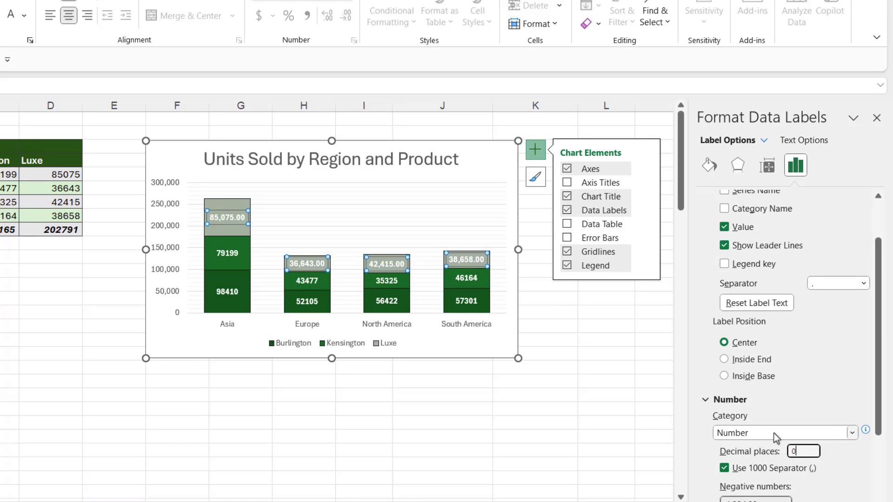
Format the Kensington and Burlington data labels as Number with 0 decimal places and a thousands separator.
left_click(228, 253)
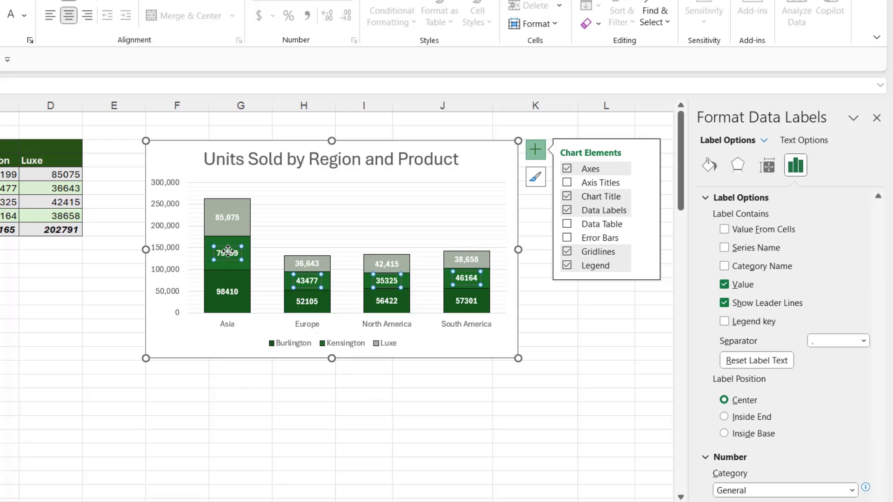
left_click(851, 490)
left_click(739, 338)
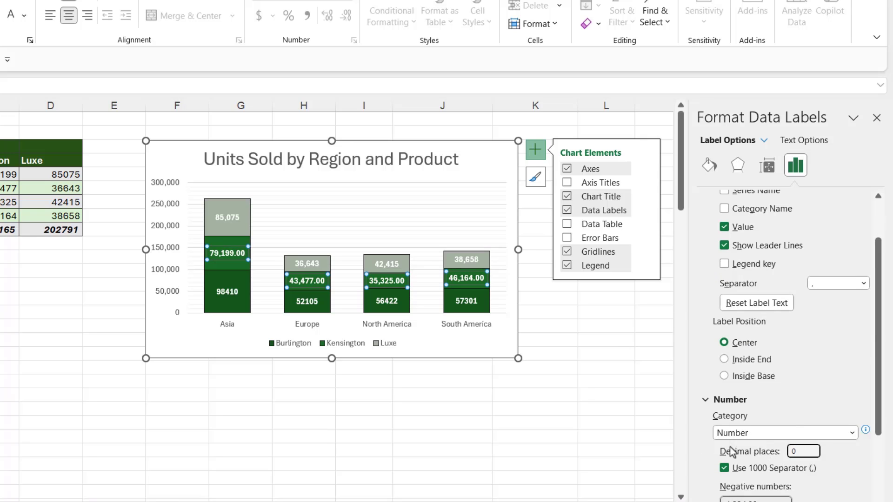
left_click(232, 291)
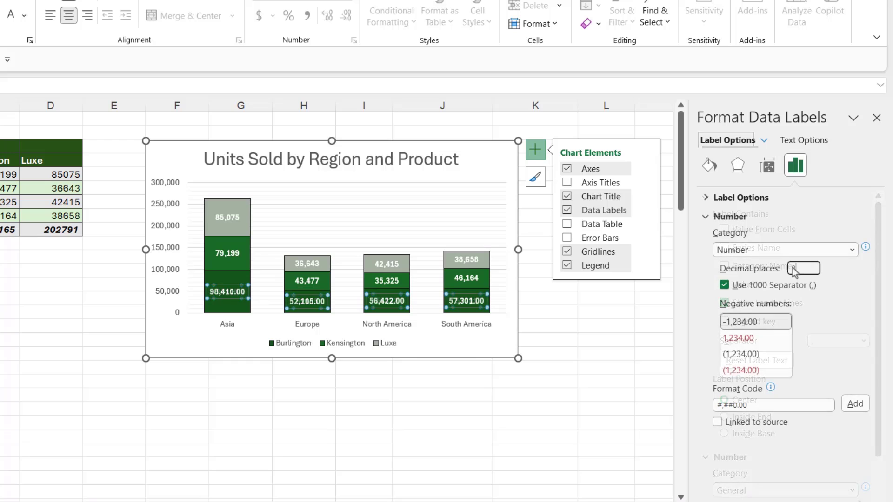
left_click_drag(797, 268, 679, 267)
type("0")
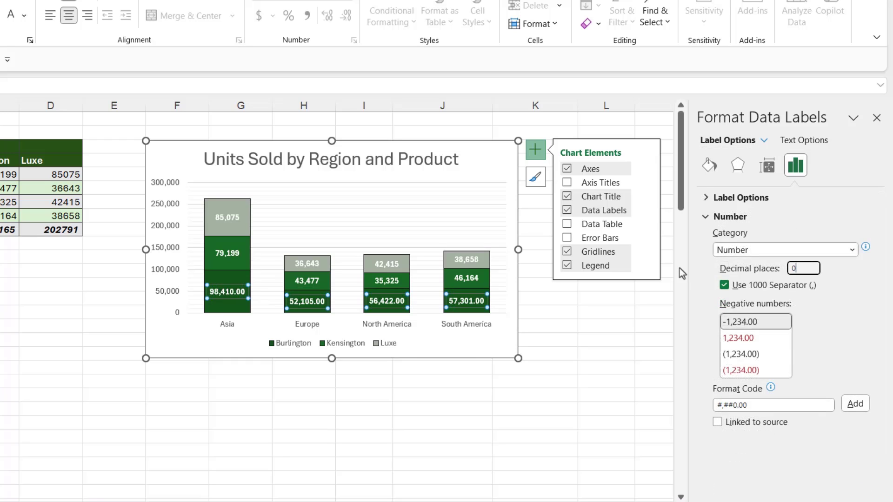
left_click(552, 393)
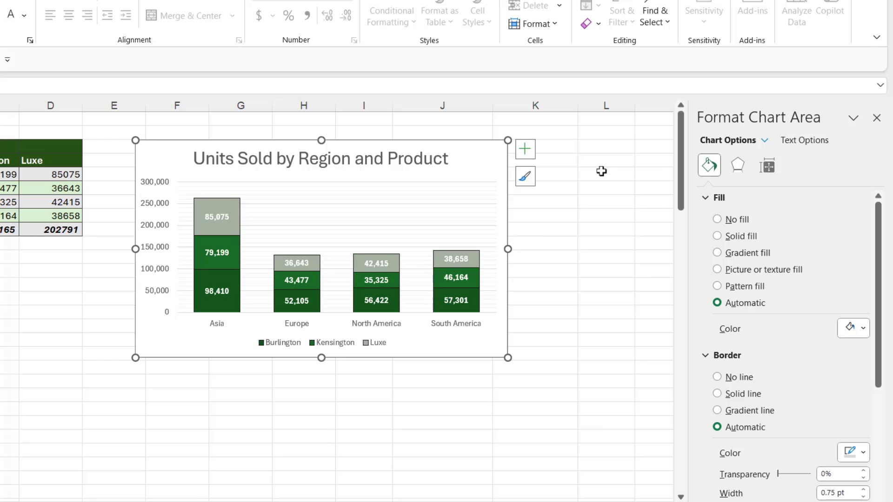
left_click(605, 173)
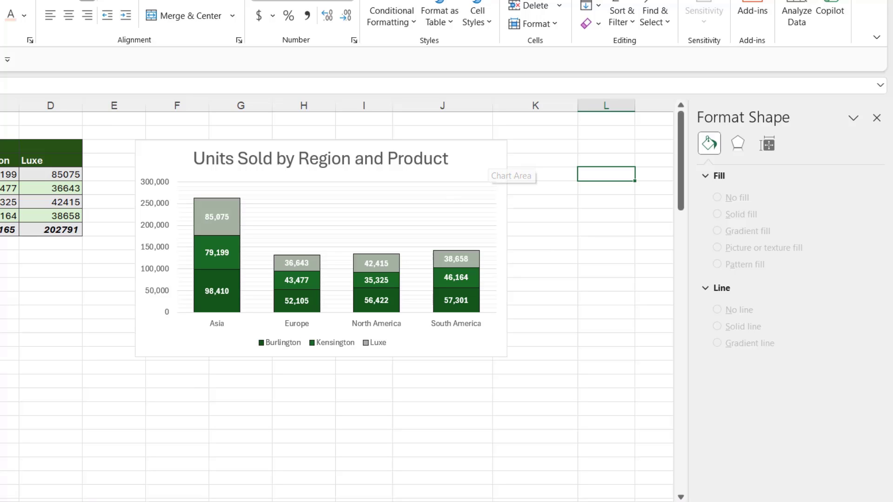
Hide the worksheet gridlines on the pvt_sales sheet.
left_click(33, 286)
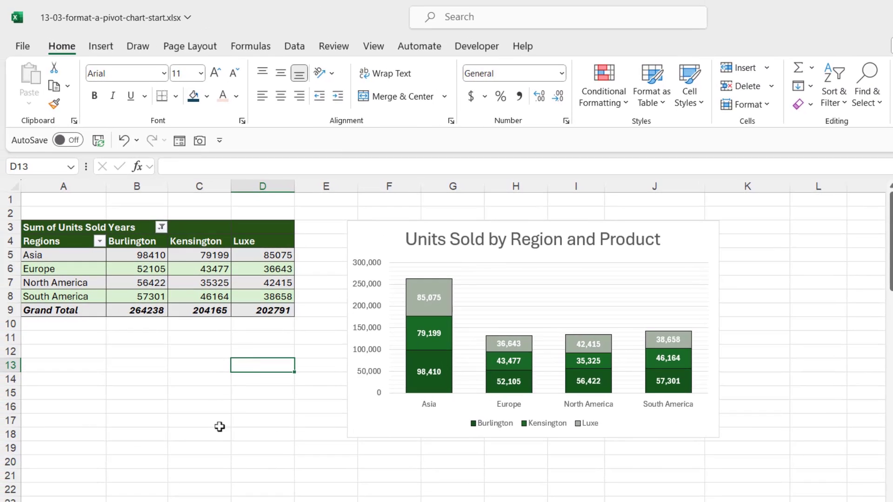
left_click(373, 46)
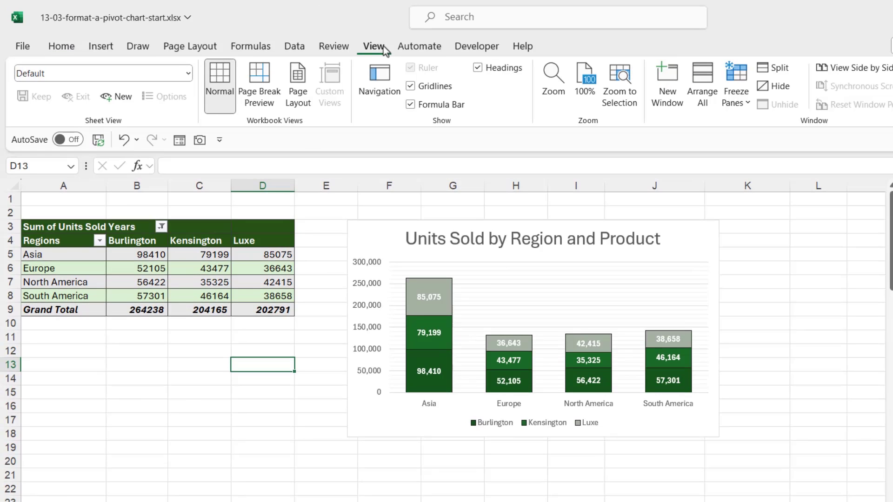
left_click(411, 86)
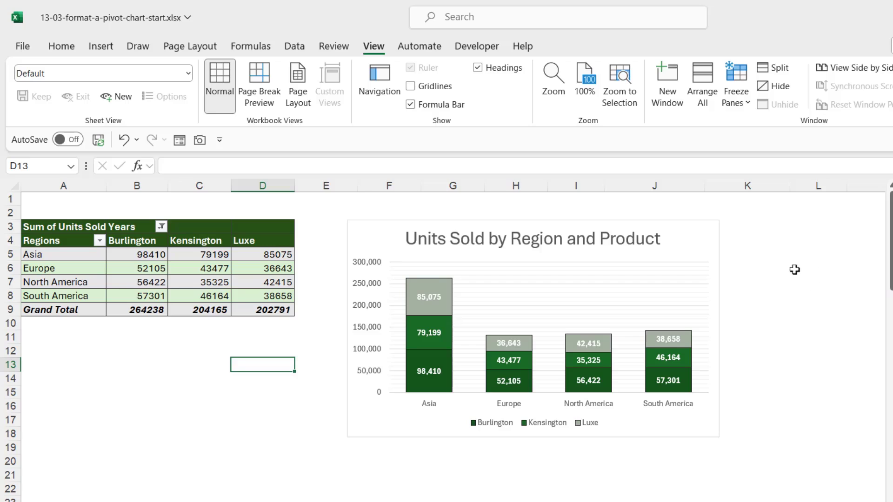
Remove the outline around the PivotChart's chart area.
left_click(691, 224)
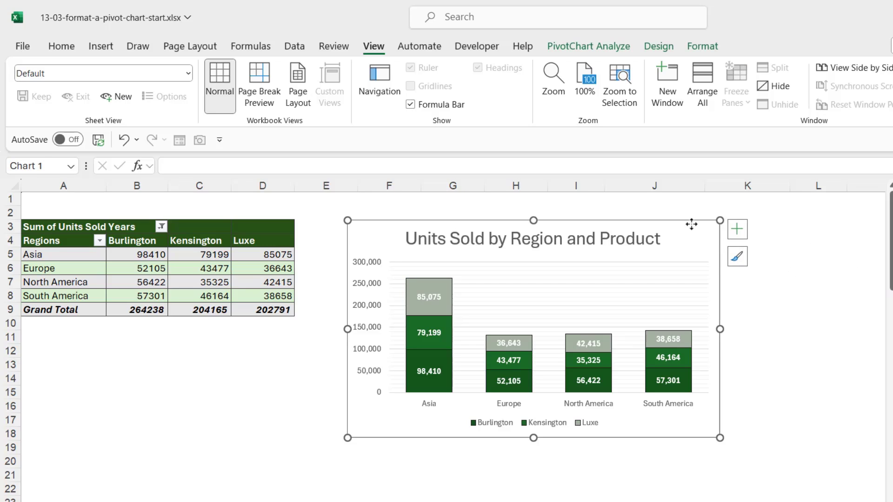
left_click(702, 47)
left_click(599, 86)
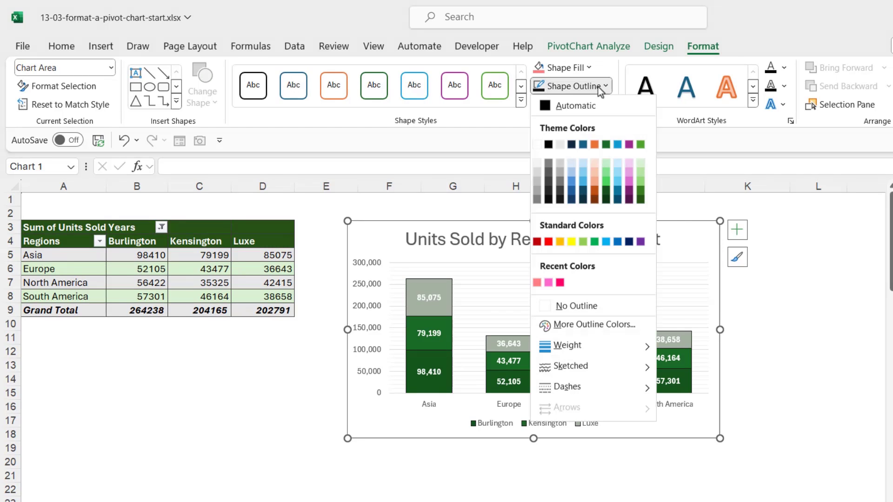
left_click(570, 307)
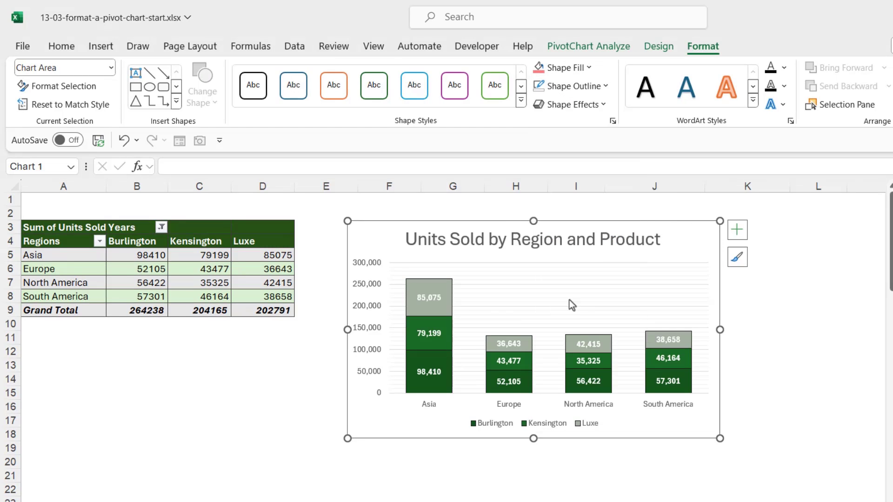
Move the PivotChart directly below the PivotTable so that it starts at about row 12 in column A.
left_click(659, 217)
left_click(676, 226)
left_click_drag(675, 226, 361, 349)
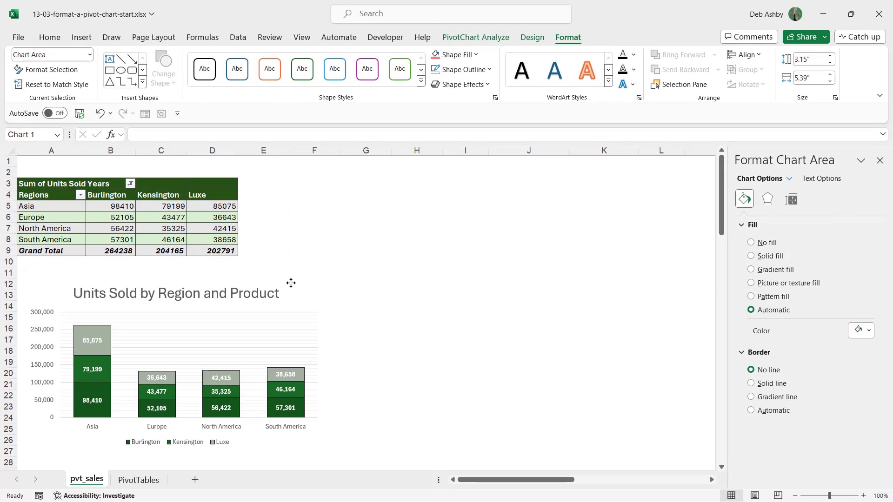
left_click(558, 307)
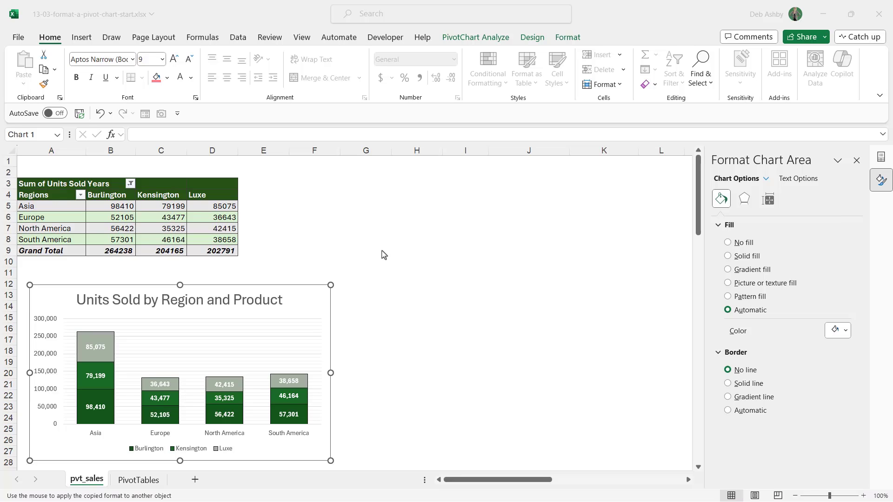
Set the custom green PivotTable style as the default style for new PivotTables.
left_click(149, 204)
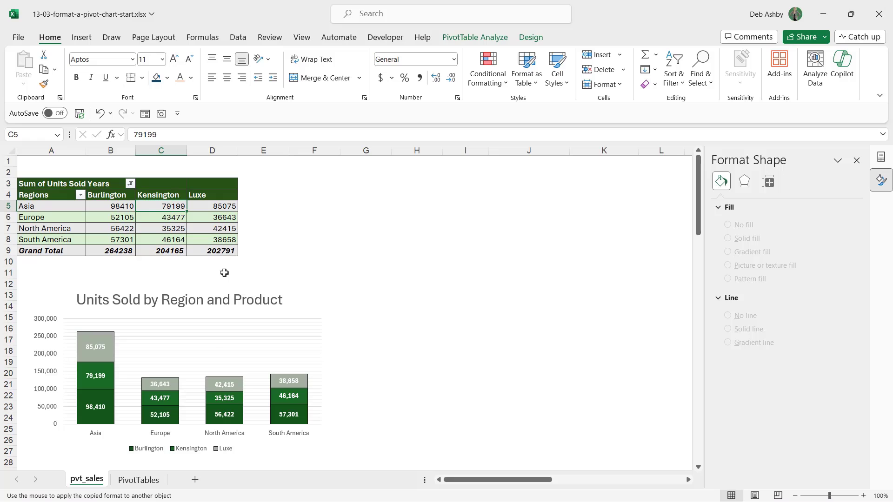
left_click(162, 220)
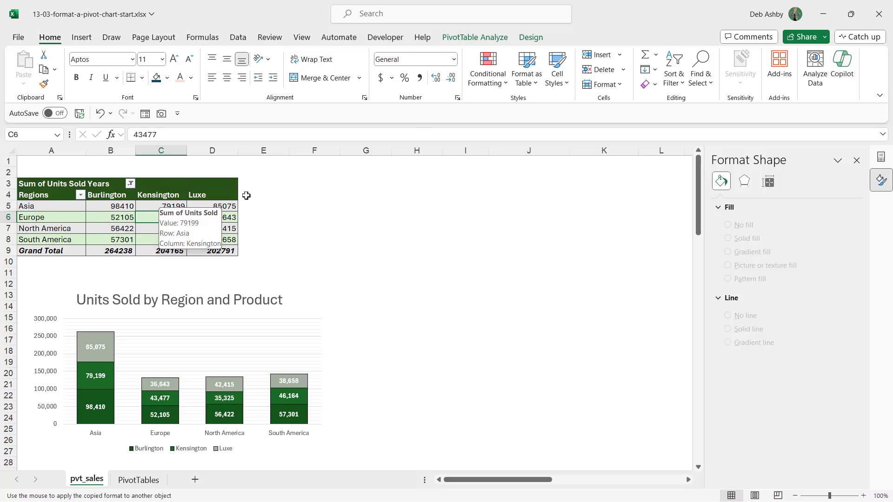
left_click(534, 39)
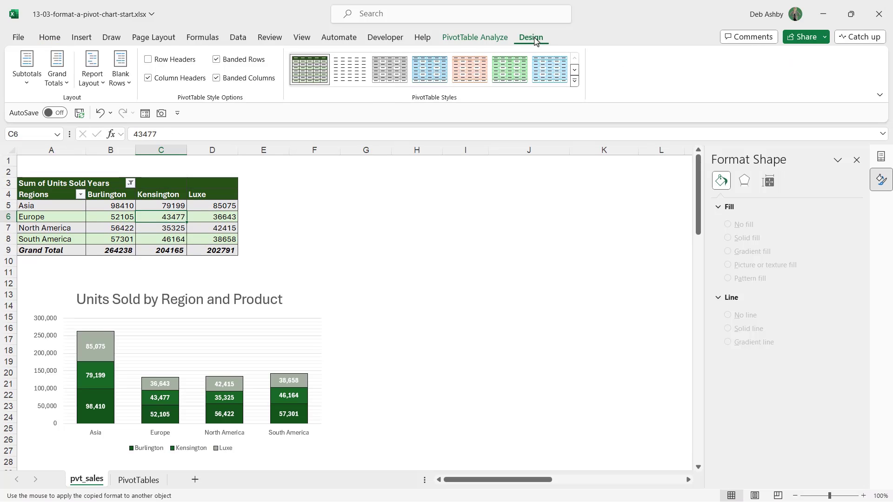
left_click(577, 87)
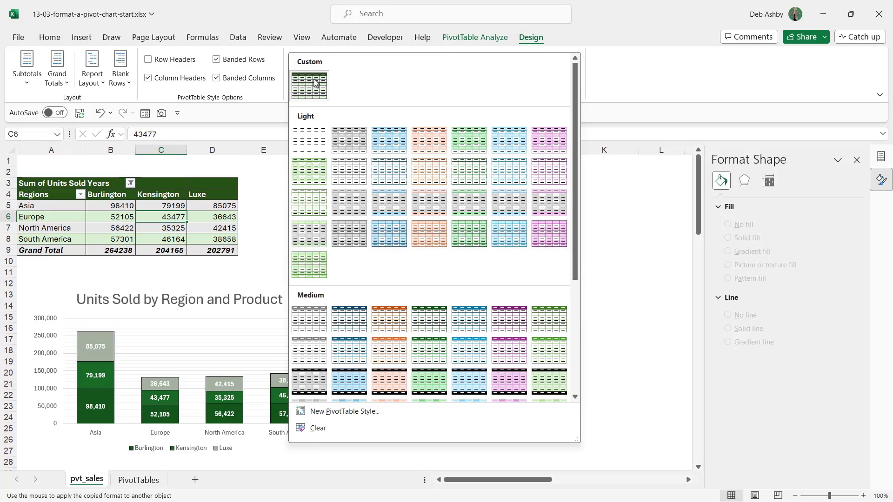
right_click(304, 89)
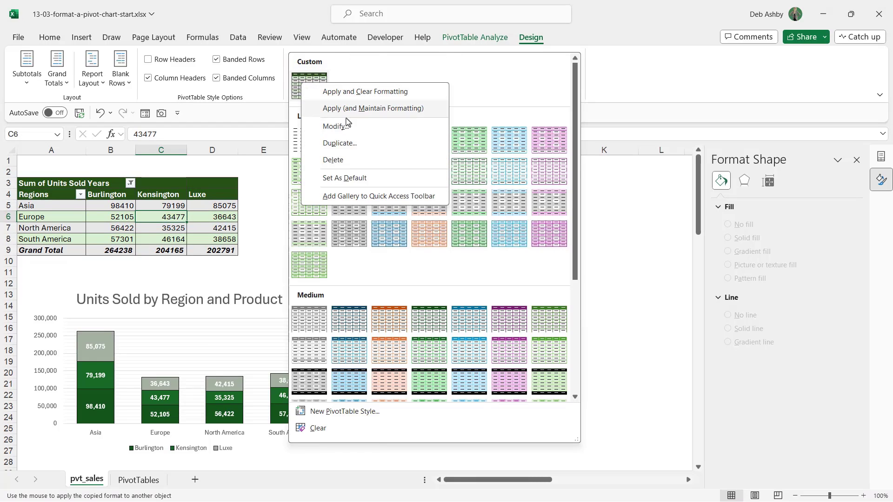
left_click(357, 179)
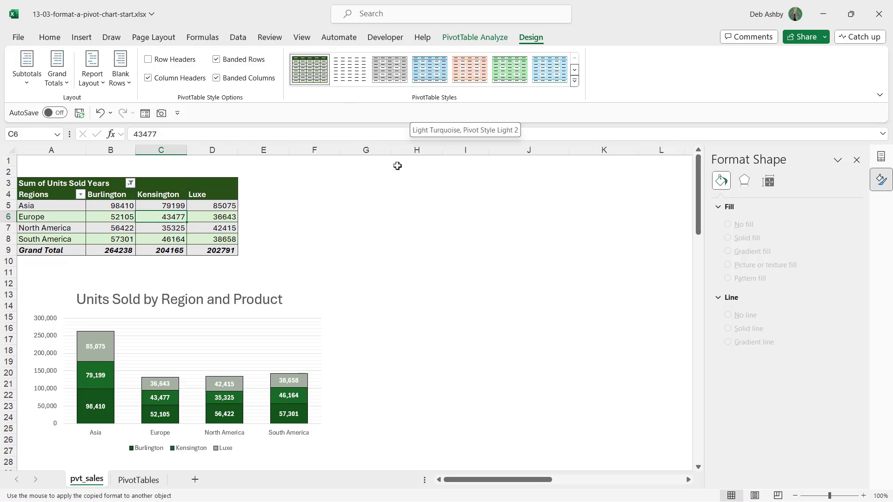
Insert a PivotChart based on the SalesData table, placed on the existing pvt_sales worksheet at cell G3.
left_click(138, 480)
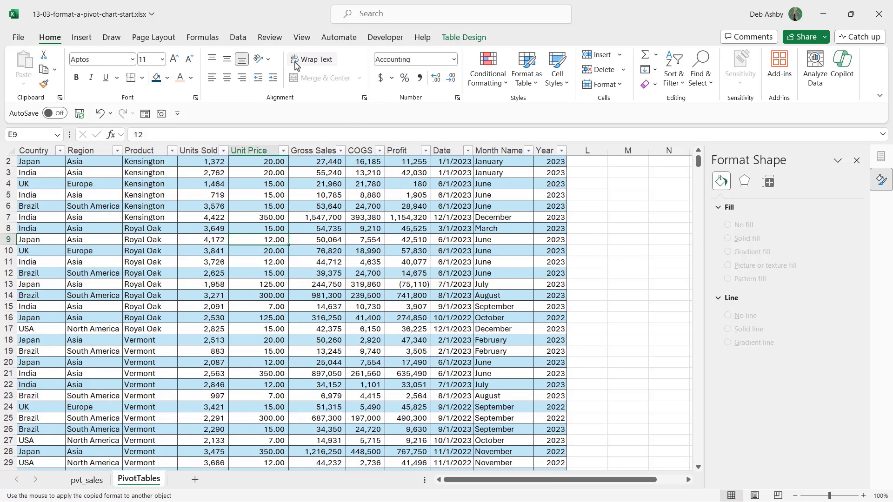
left_click(81, 37)
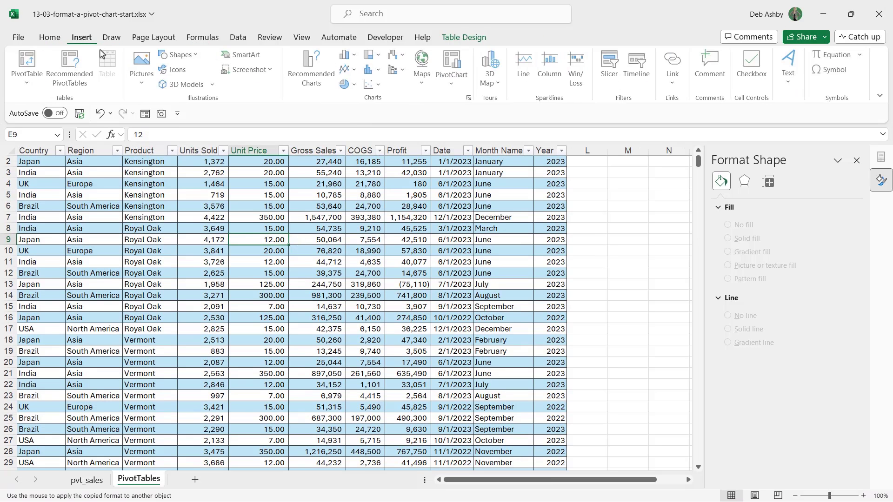
left_click(459, 84)
left_click(472, 101)
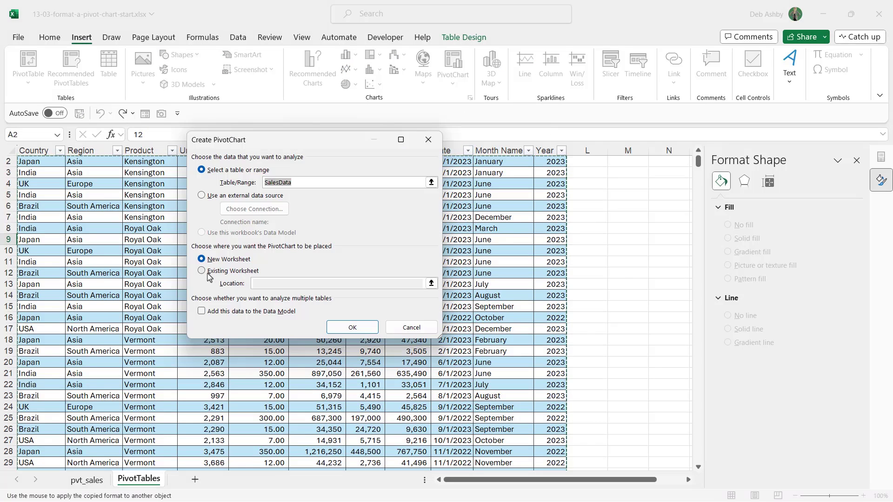
left_click(201, 270)
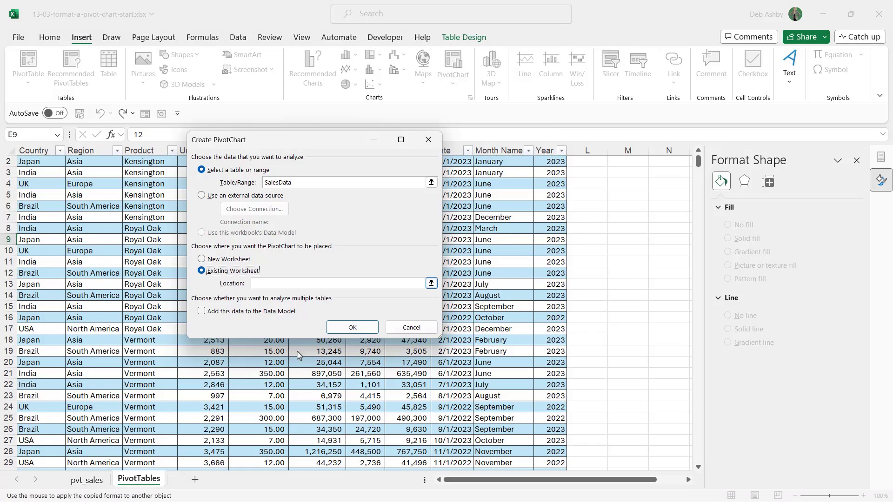
left_click(92, 481)
left_click_drag(333, 144, 523, 312)
left_click(371, 187)
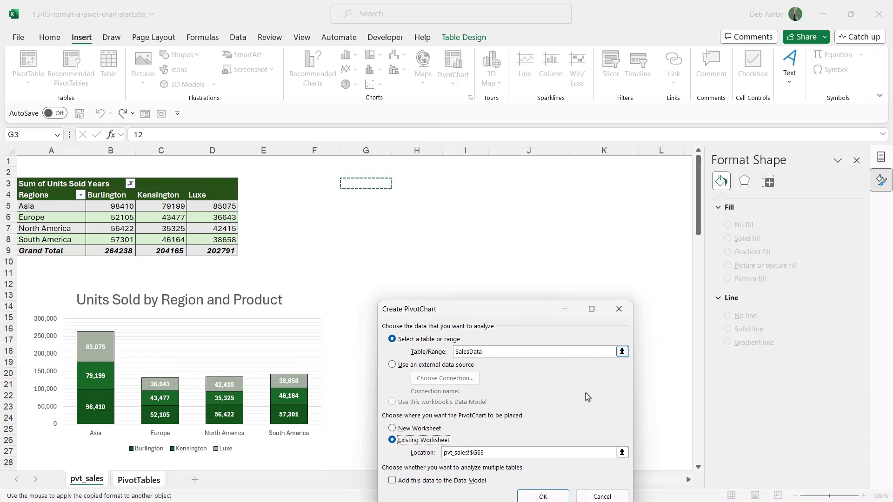
left_click(545, 495)
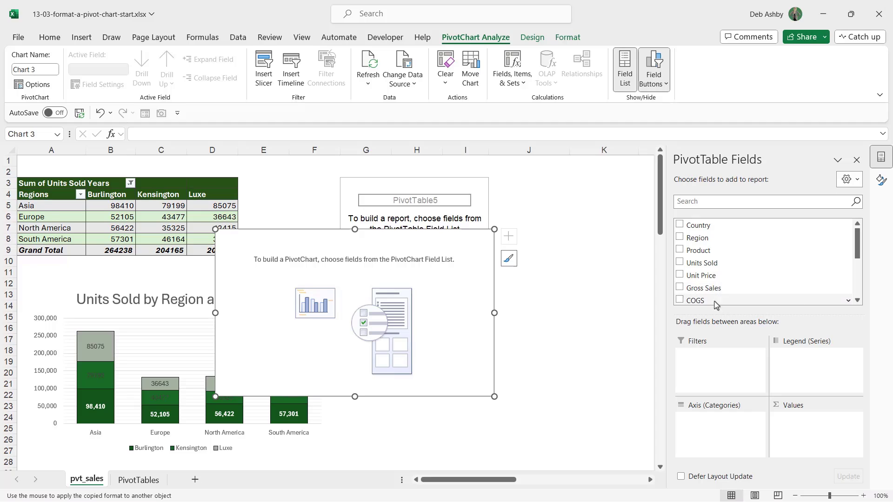
Build the new PivotChart with Gross Sales as values and Region as axis categories, and move it below its PivotTable.
left_click_drag(694, 293, 792, 405)
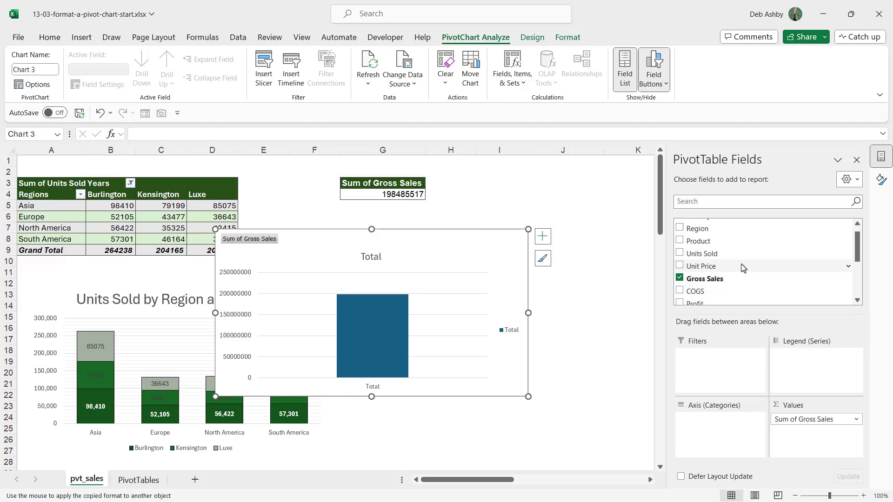
left_click_drag(726, 228, 733, 442)
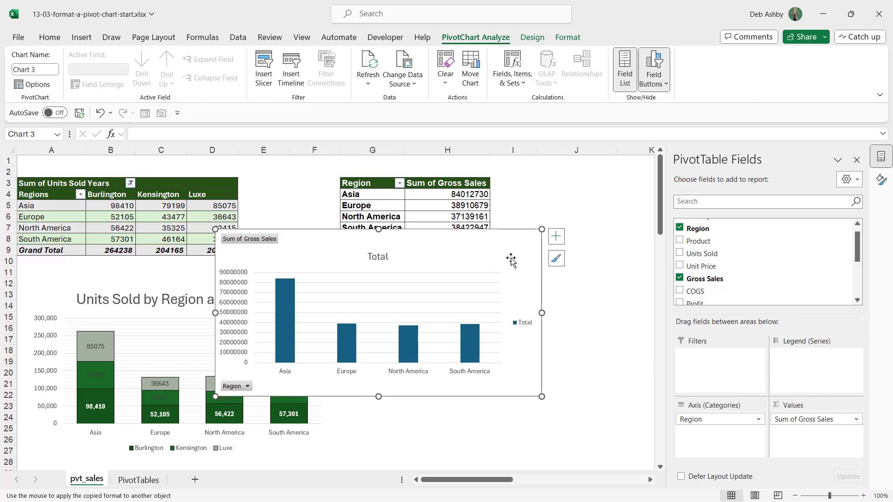
left_click_drag(424, 250, 501, 268)
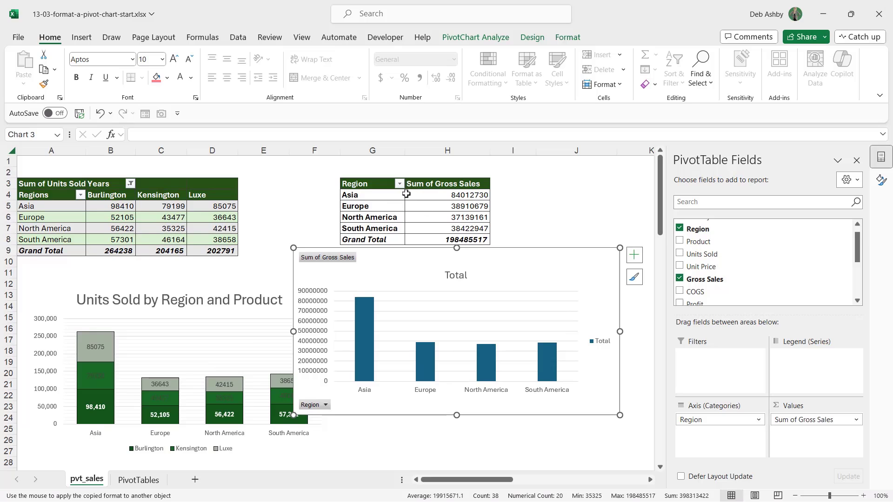
Filter the gross sales PivotTable's Region field to Asia and Europe, and move its PivotChart clear of the units sold chart.
left_click(399, 185)
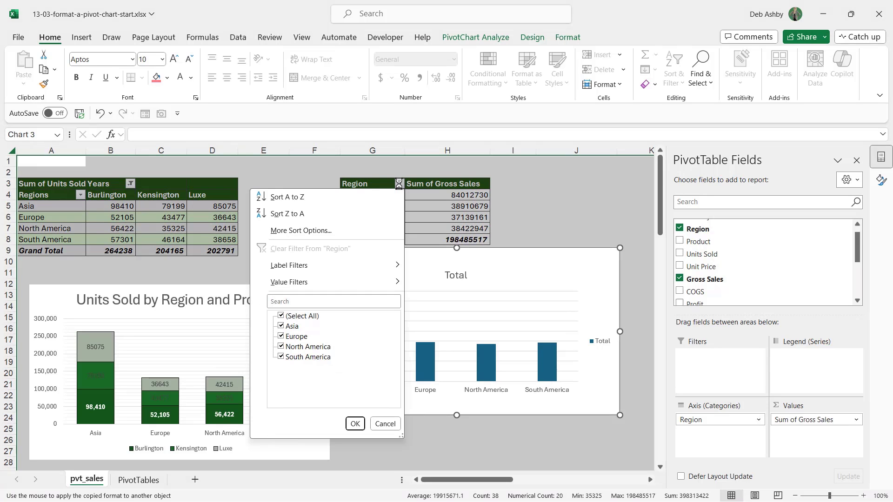
left_click(281, 316)
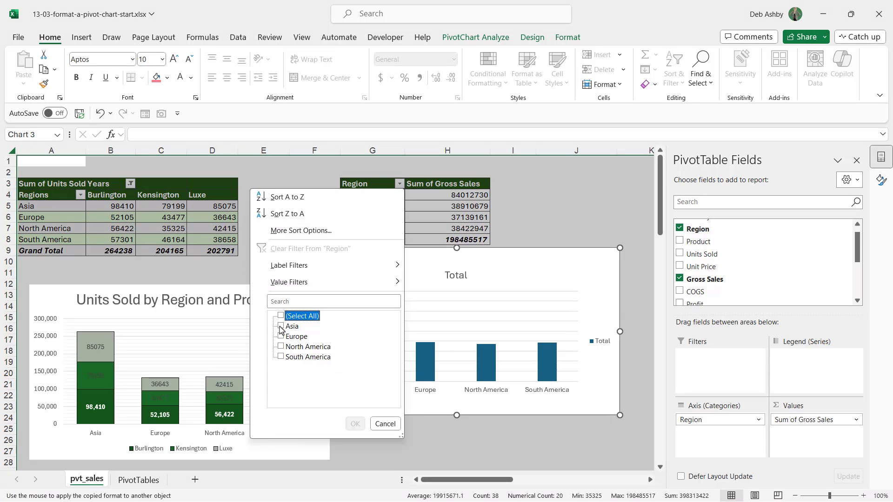
left_click(281, 326)
left_click(281, 336)
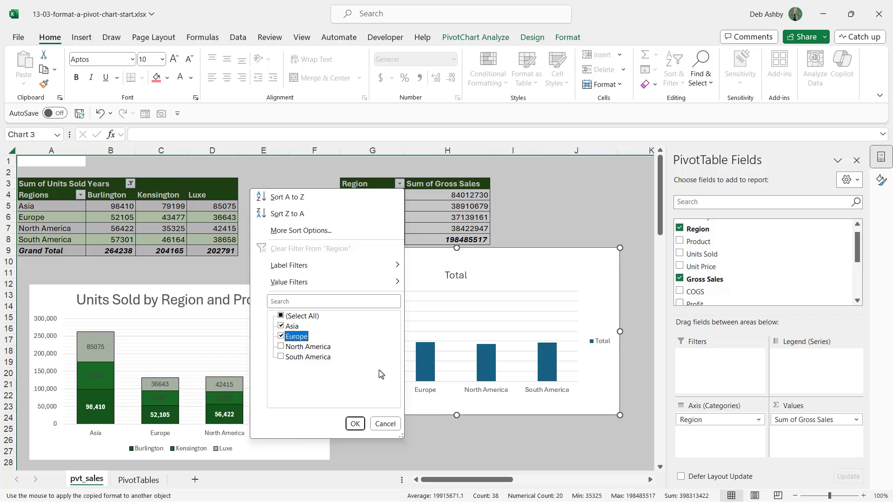
left_click(355, 425)
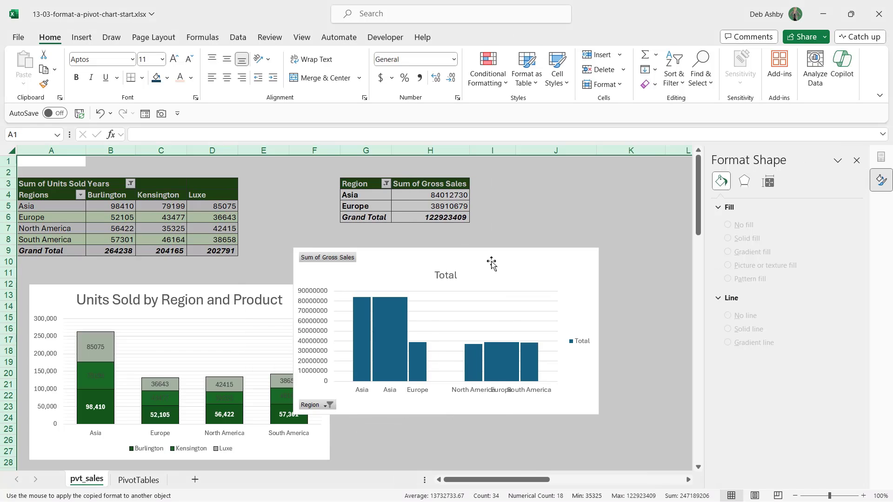
left_click_drag(485, 262, 533, 254)
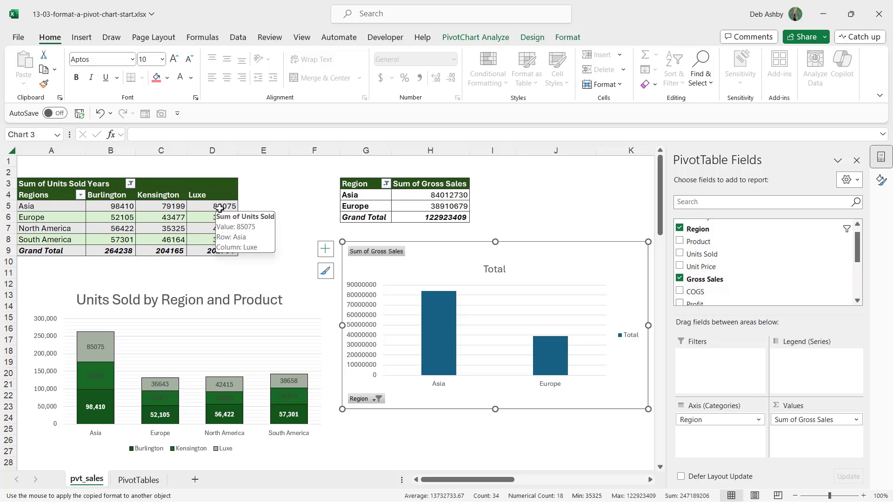
left_click(419, 195)
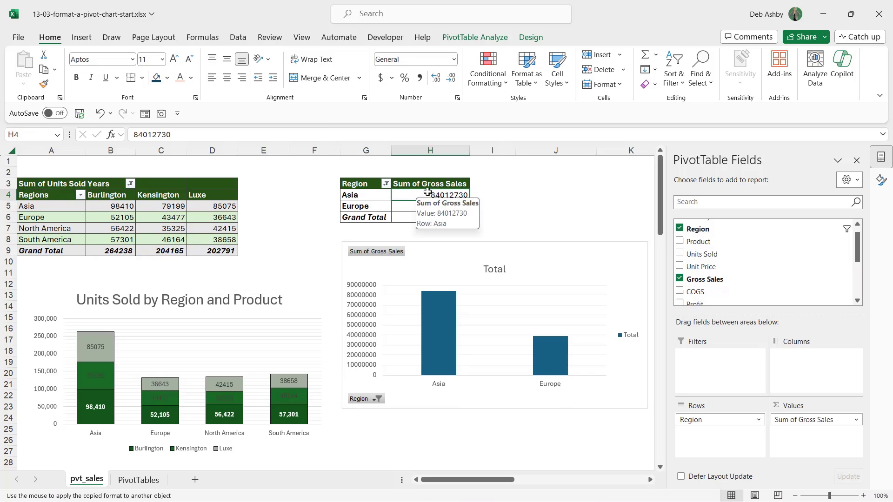
right_click(427, 192)
key("Escape")
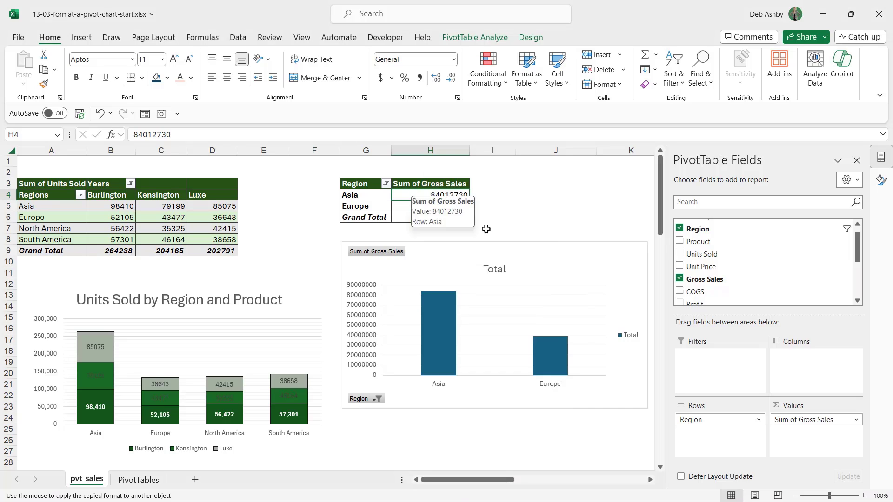
Hide all field buttons on the gross sales PivotChart and delete its legend.
left_click_drag(504, 250, 484, 248)
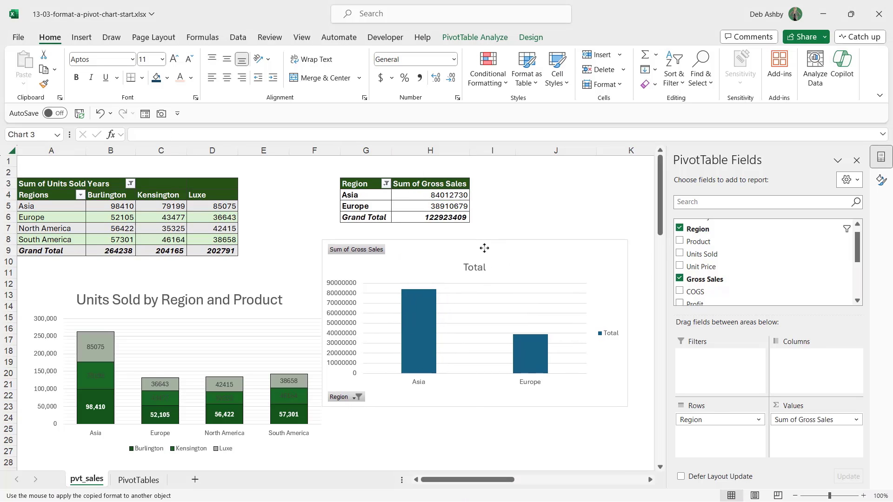
right_click(375, 251)
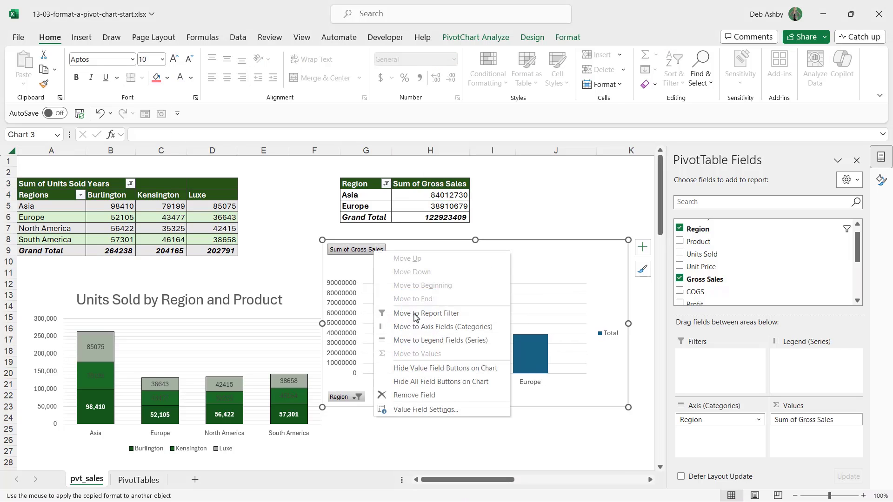
left_click(424, 382)
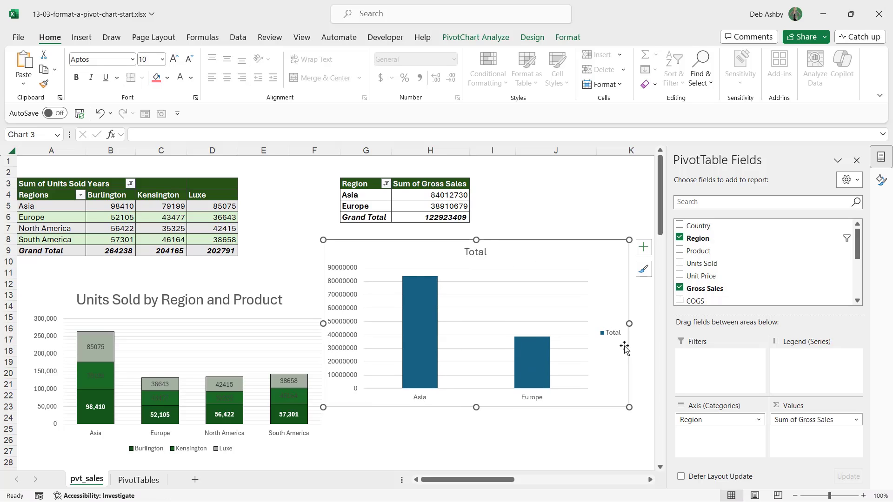
right_click(609, 338)
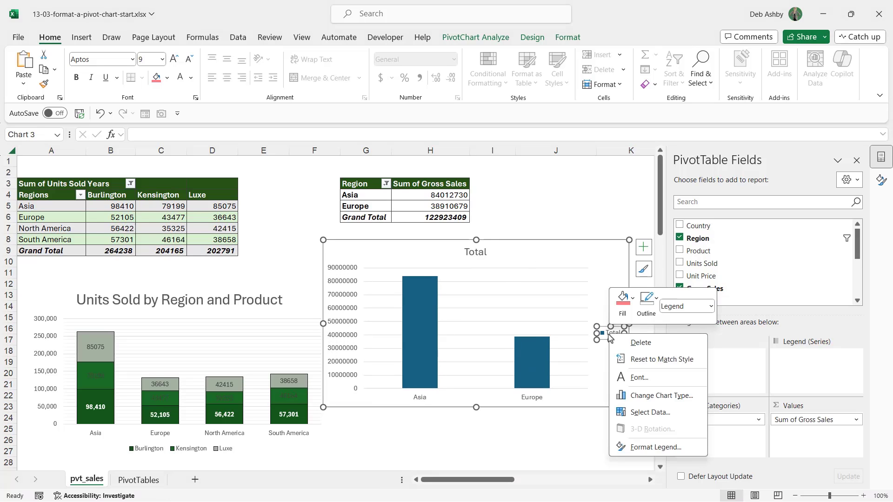
left_click(637, 344)
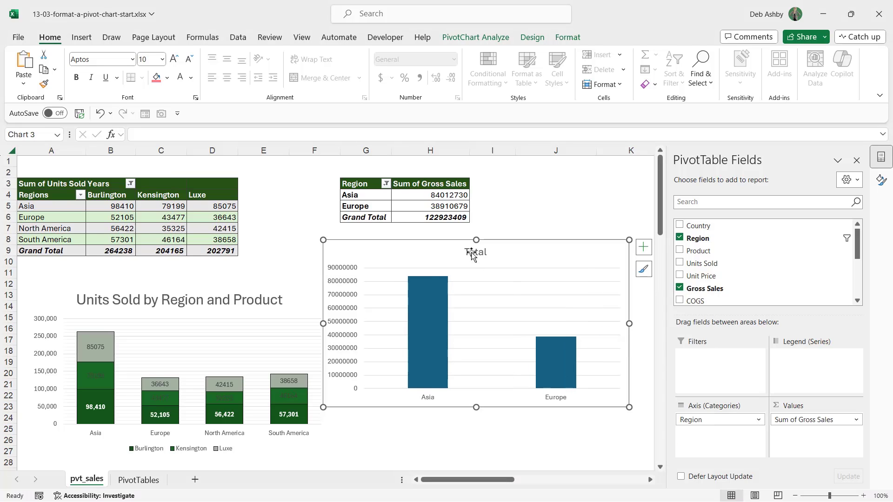
left_click_drag(415, 251, 413, 251)
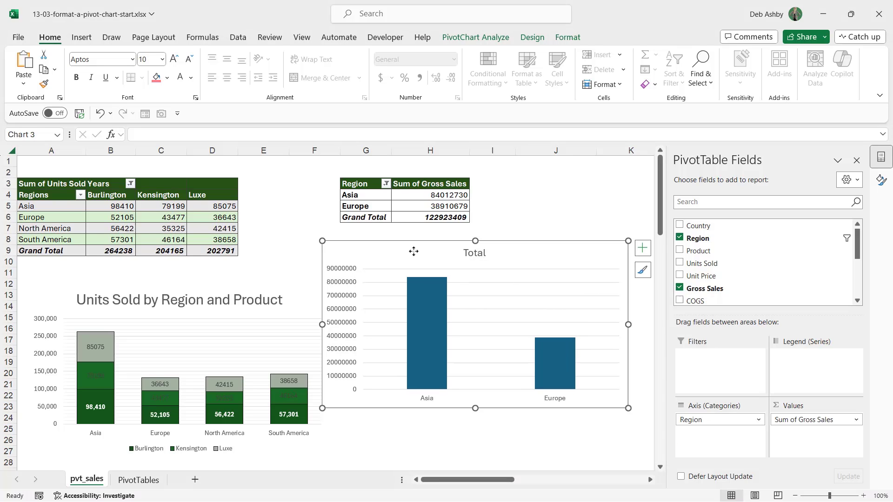
Apply the monochromatic green palette to the gross sales PivotChart, and narrow and reposition it beside the units sold chart.
left_click(531, 37)
left_click(107, 85)
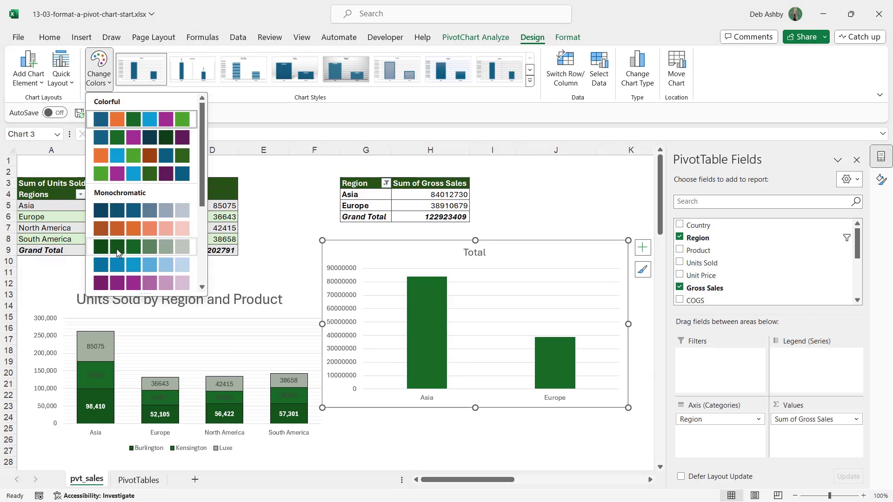
left_click(117, 253)
left_click_drag(629, 324, 578, 324)
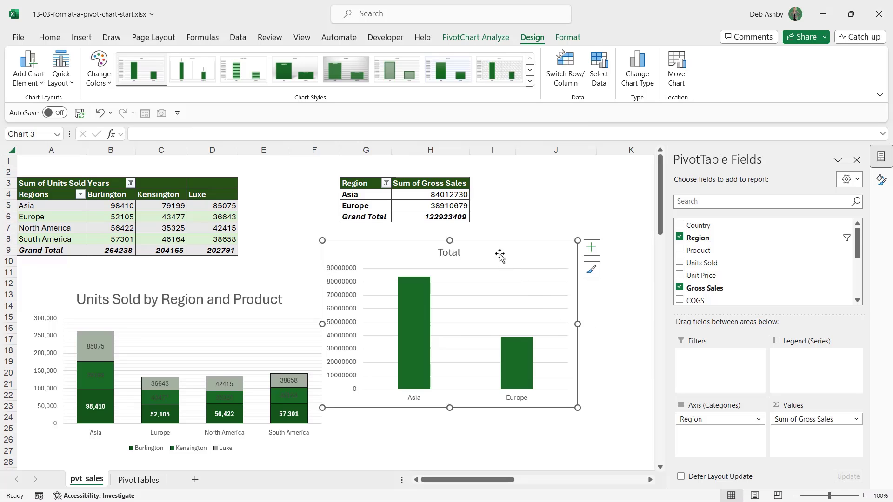
left_click_drag(499, 256, 526, 257)
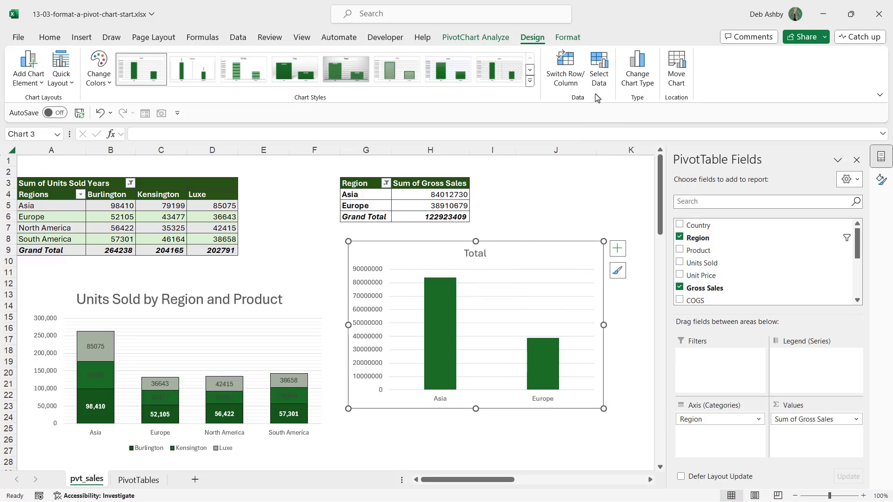
Change the gross sales PivotChart to a Pie chart and move it down to start at about row 10.
left_click(641, 74)
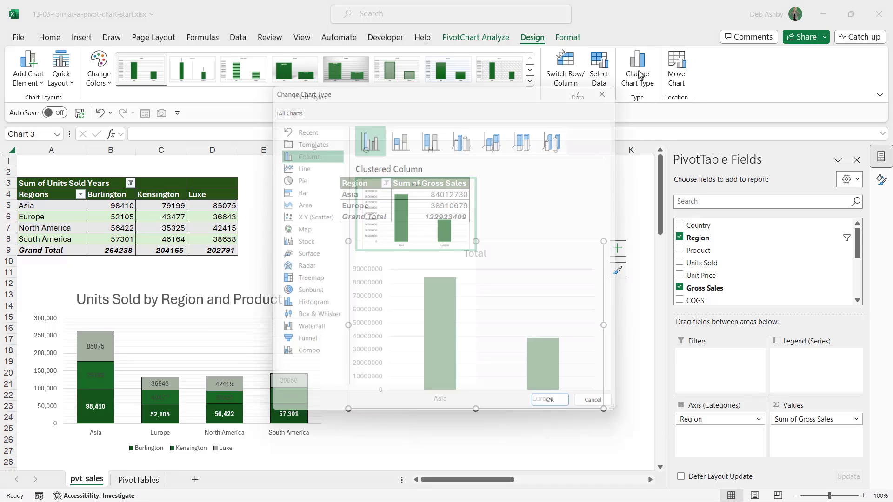
left_click(304, 178)
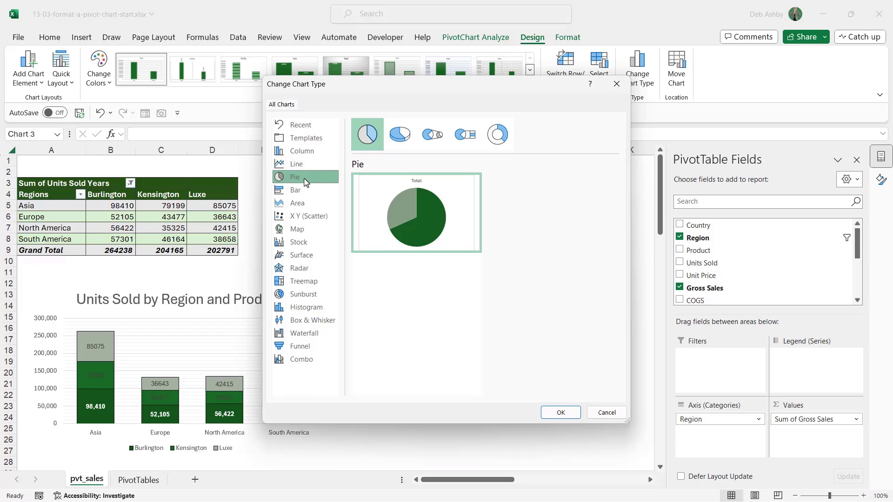
left_click(561, 412)
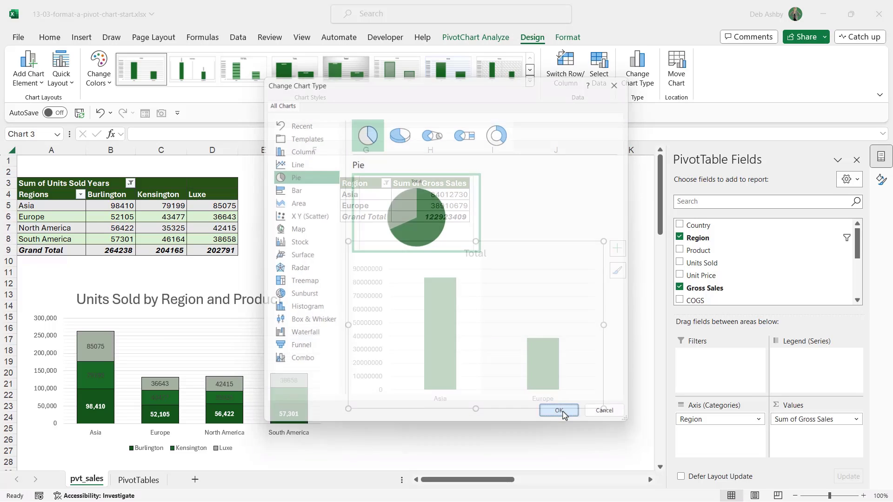
left_click_drag(527, 245, 524, 267)
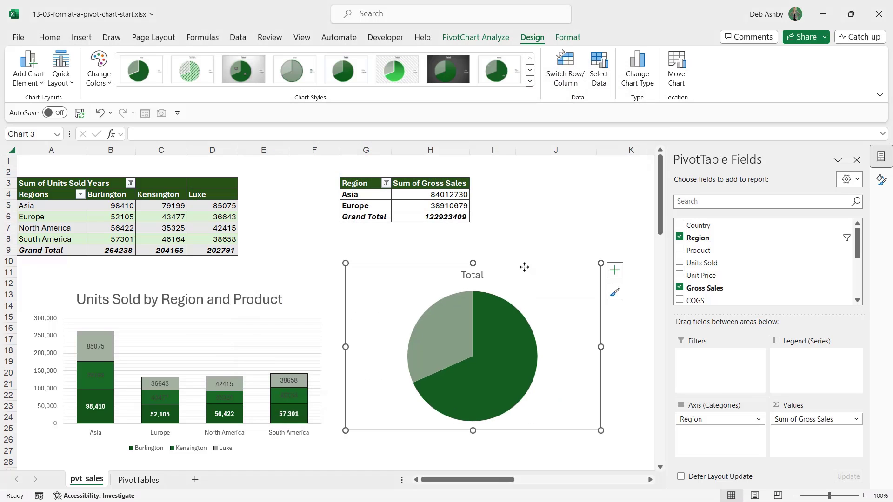
Add data labels and a legend to the gross sales pie chart.
left_click(530, 82)
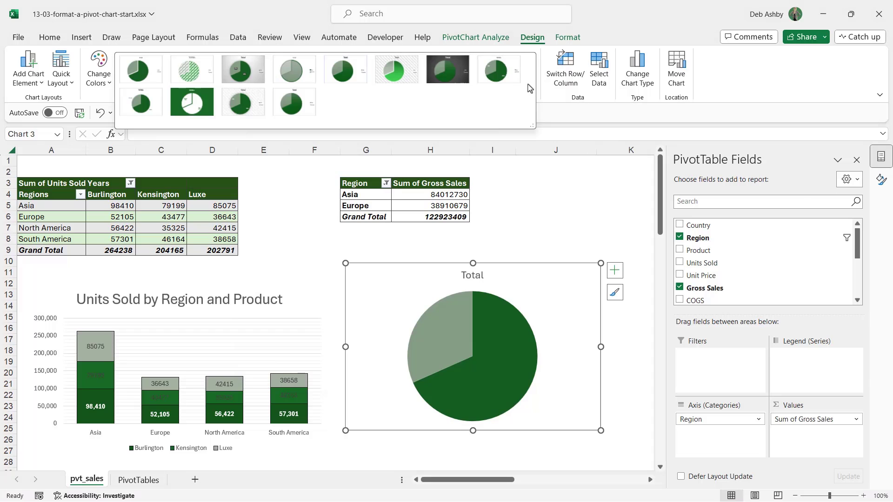
left_click(617, 37)
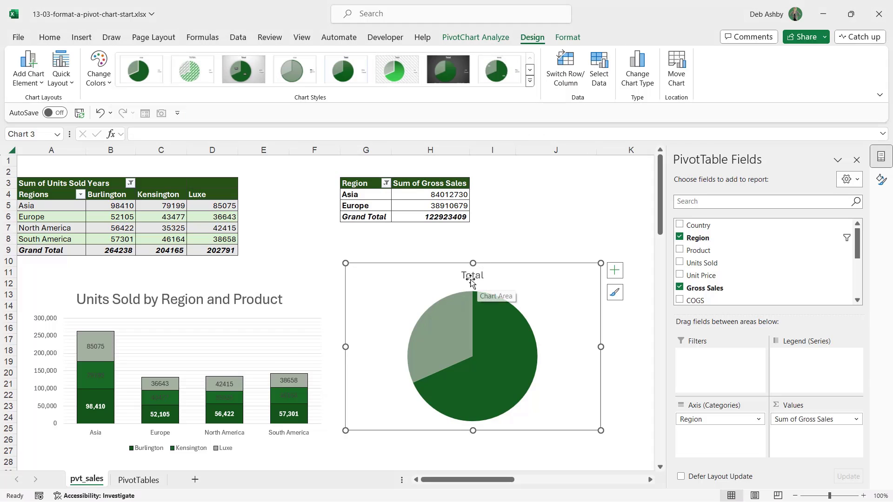
left_click(615, 272)
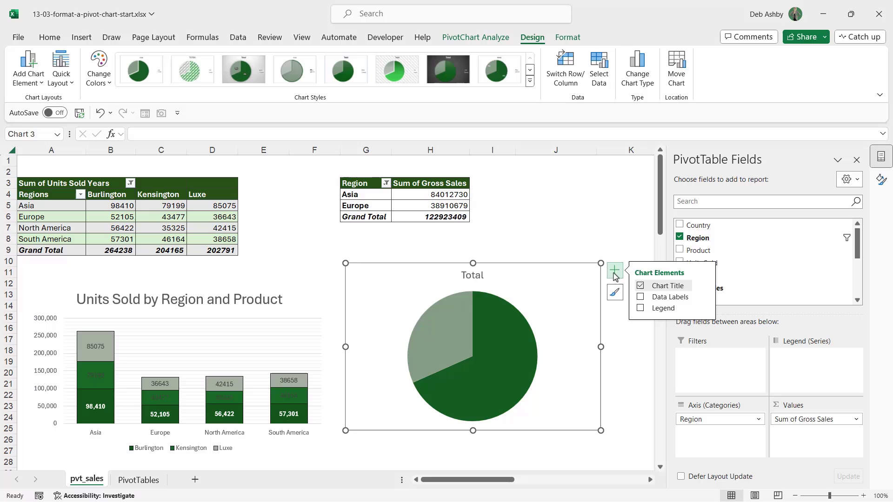
left_click(640, 298)
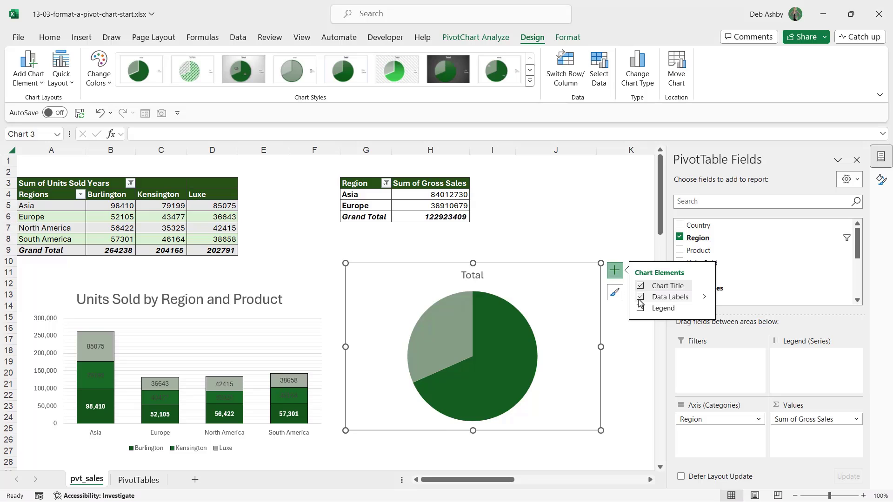
left_click(468, 274)
left_click(640, 308)
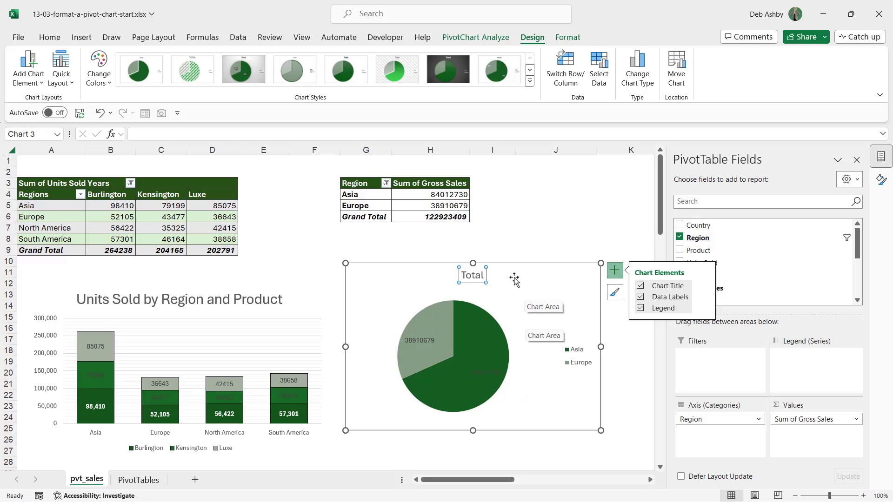
left_click_drag(510, 272, 513, 259)
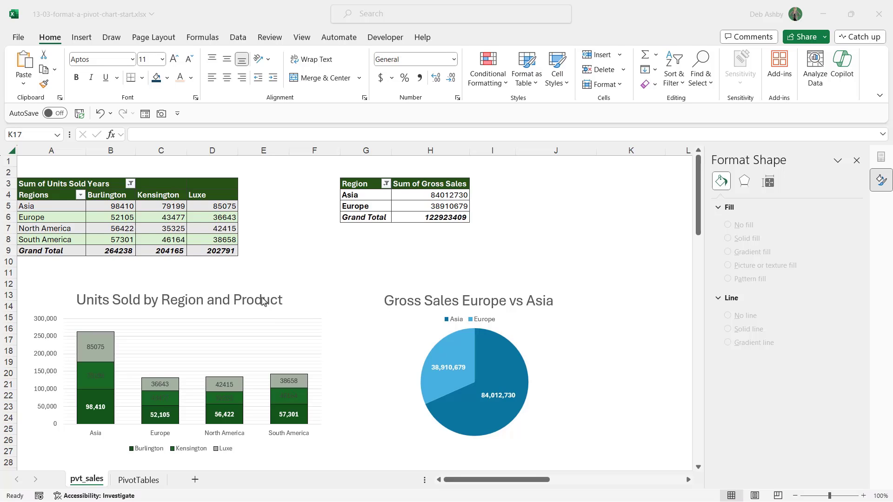
Copy the units sold and gross sales PivotCharts together from pvt_sales onto a new worksheet.
left_click(298, 287)
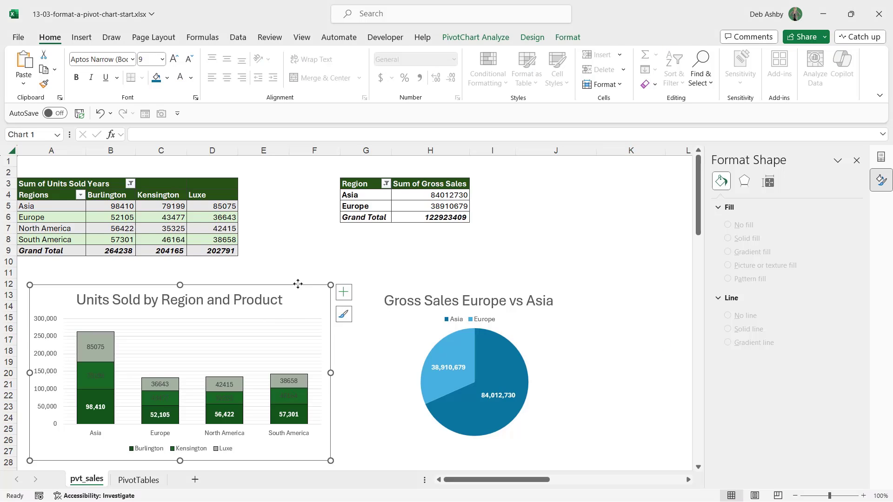
left_click(422, 288)
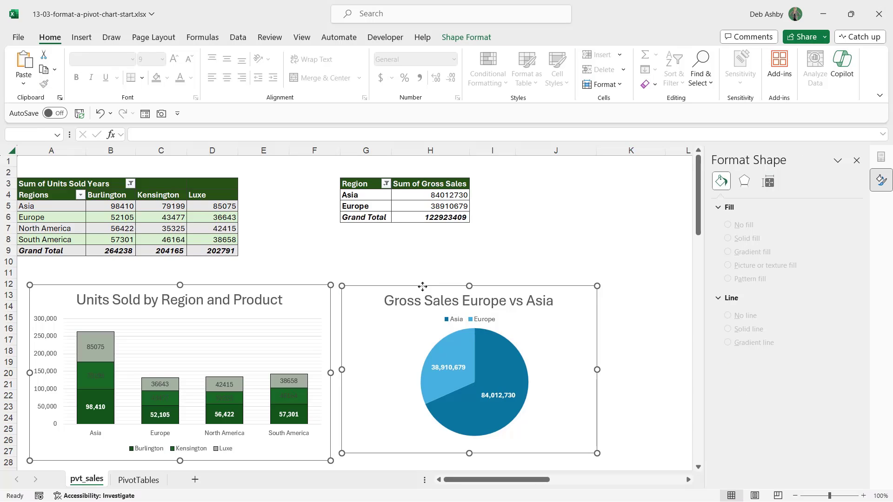
left_click(195, 480)
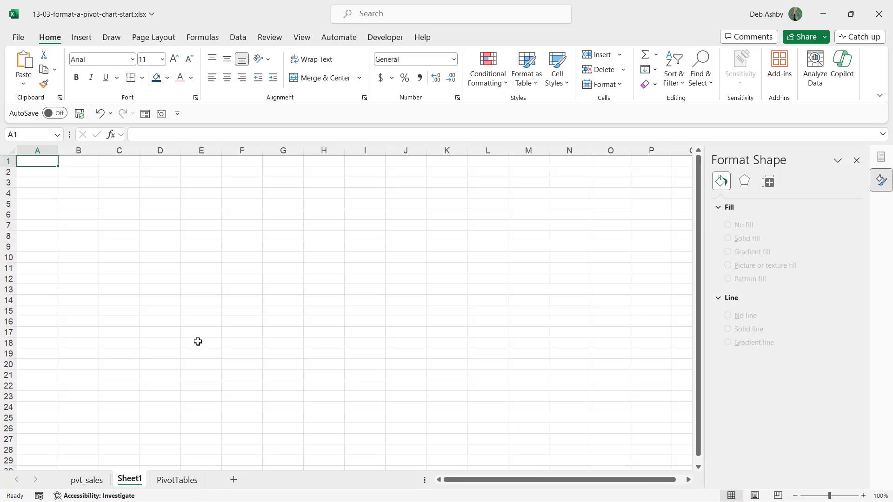
left_click(173, 260)
key("ctrl+v")
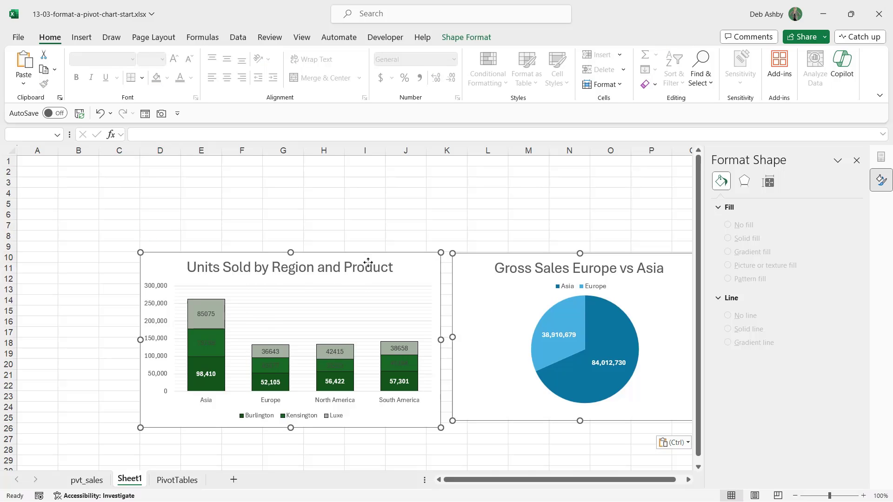
Move both pasted charts up to start at about row 4 and column B, and hide the sheet's gridlines.
left_click_drag(365, 254, 271, 191)
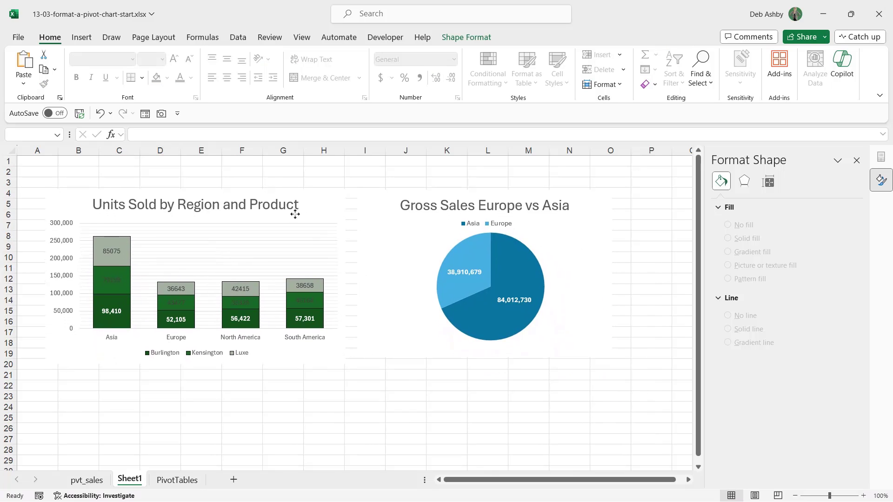
left_click(403, 395)
left_click(302, 38)
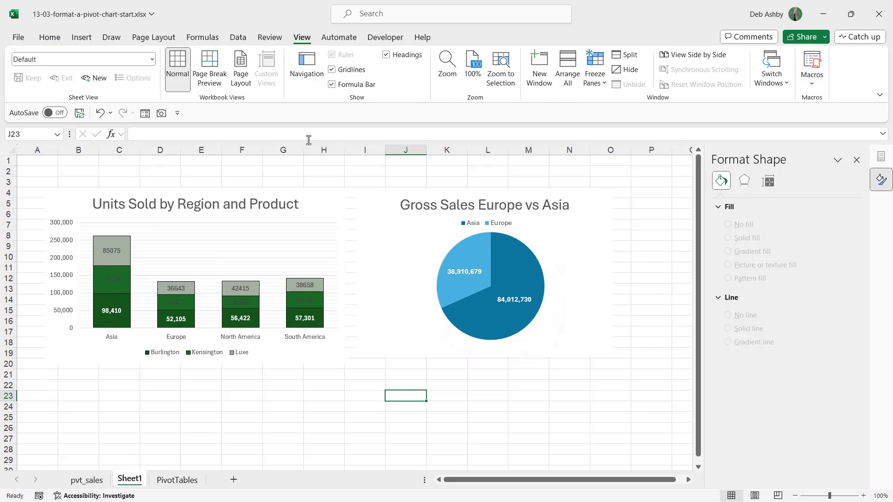
left_click(332, 69)
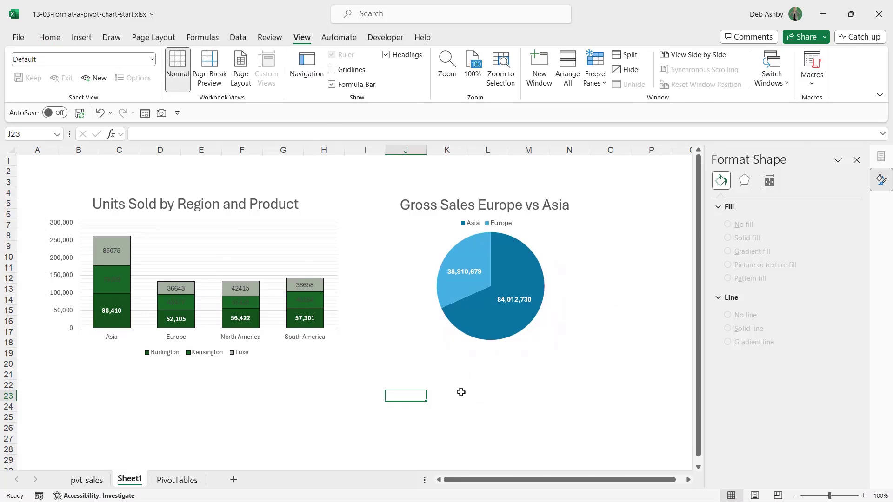
Nudge the gross sales pie chart slightly up and away from the units sold chart on the new sheet.
left_click(498, 407)
left_click(490, 192)
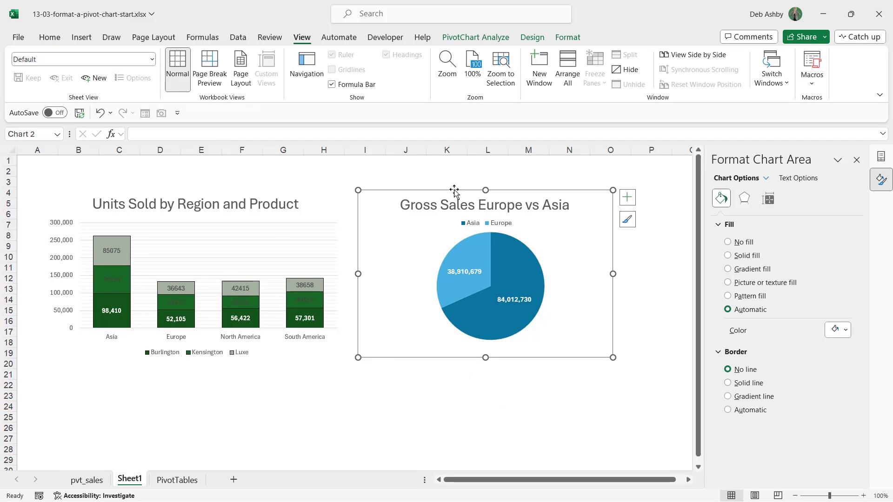
left_click_drag(453, 191, 453, 187)
left_click(360, 399)
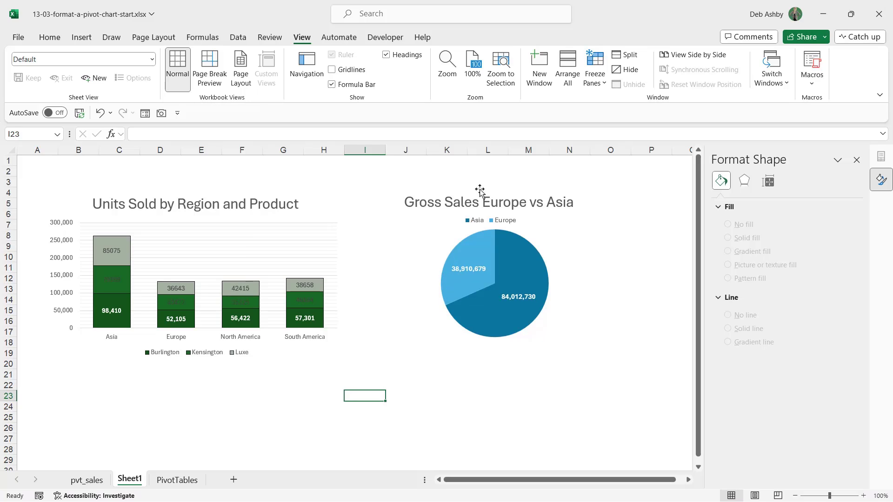
mouse_move(519, 278)
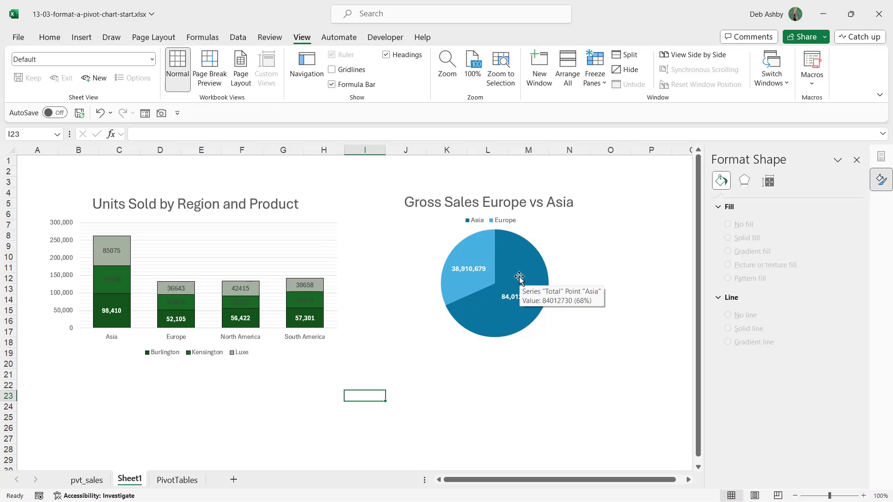
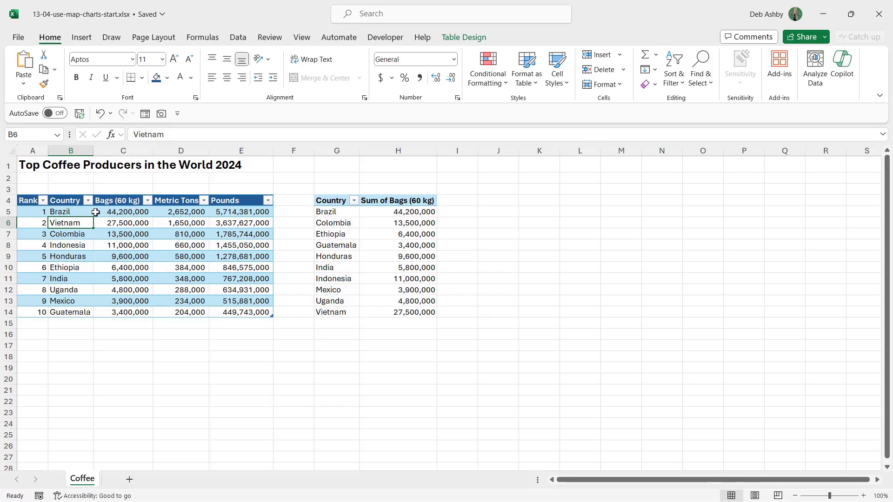
Examine the Bags (60 kg), Metric Tons and Pounds columns of the coffee producers table and the PivotTable beside it.
left_click(120, 201)
left_click(161, 200)
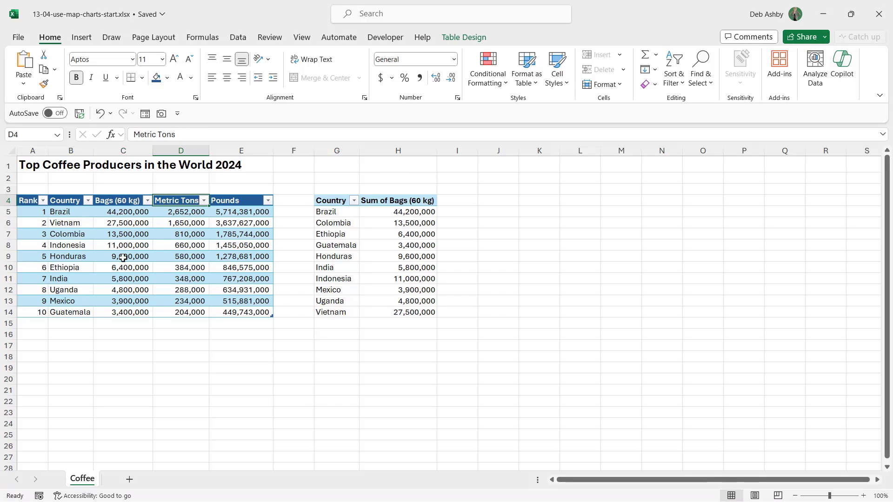
left_click(111, 213)
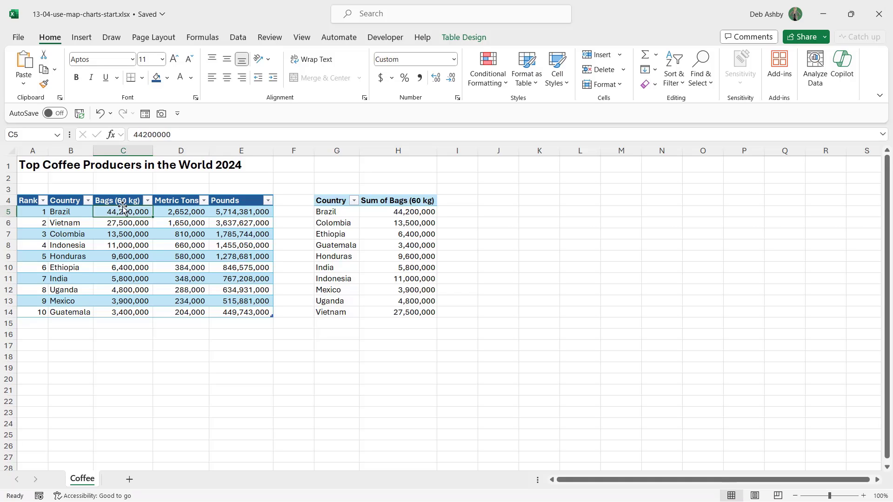
left_click(181, 201)
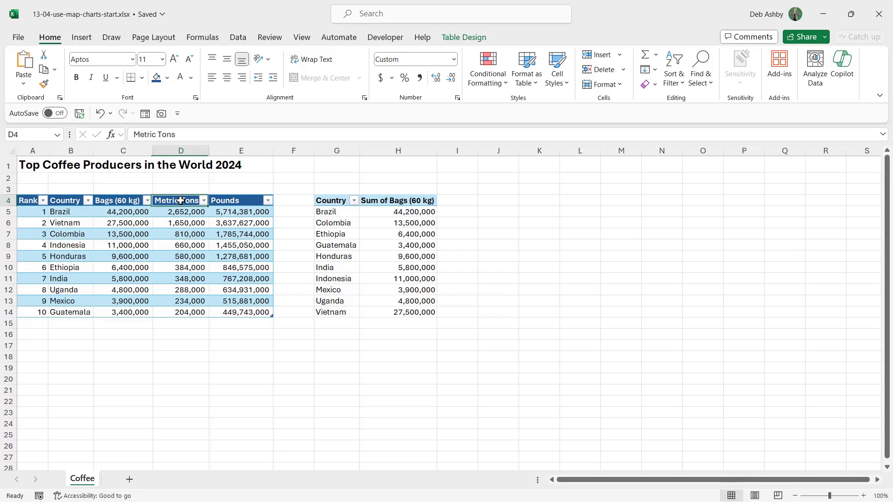
left_click(236, 200)
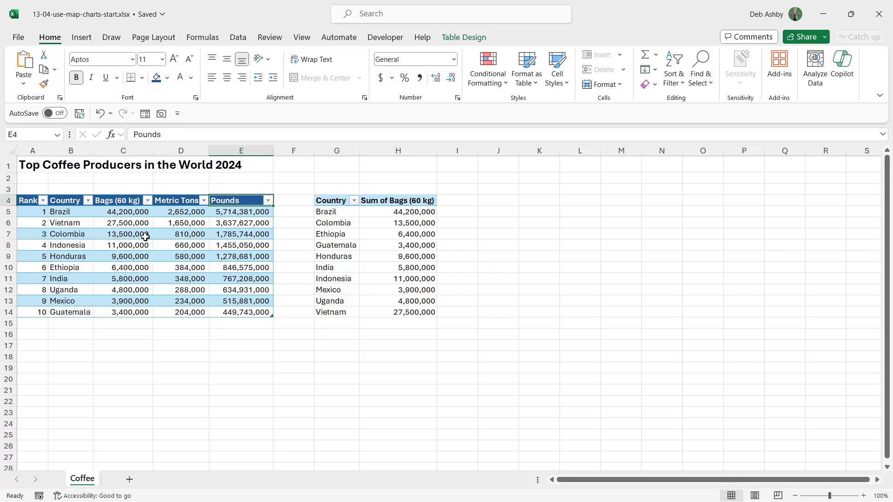
left_click(170, 235)
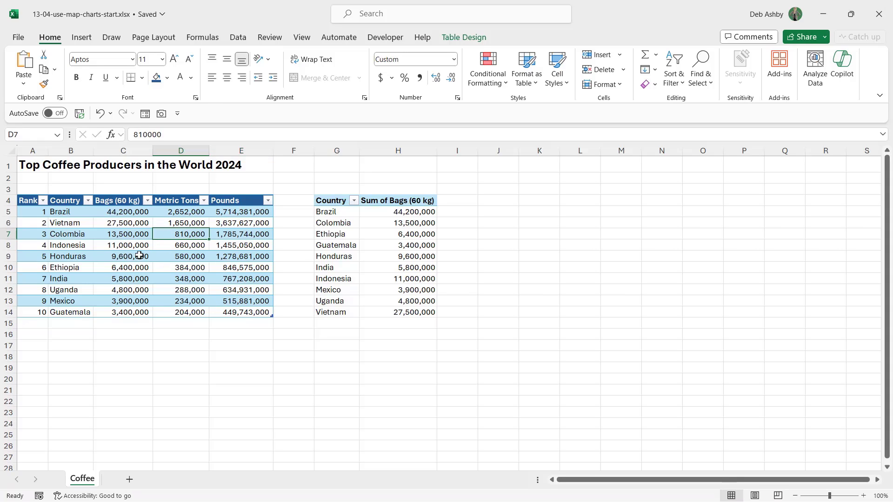
left_click(387, 213)
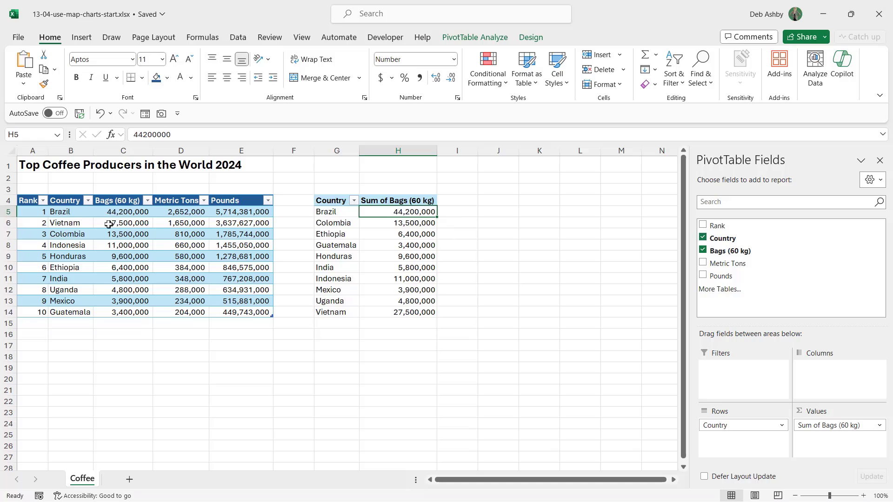
left_click(385, 227)
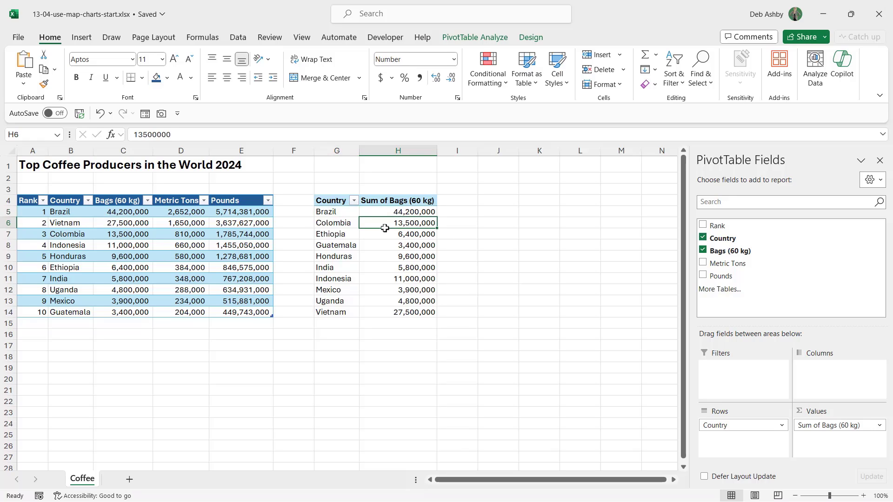
left_click(74, 213)
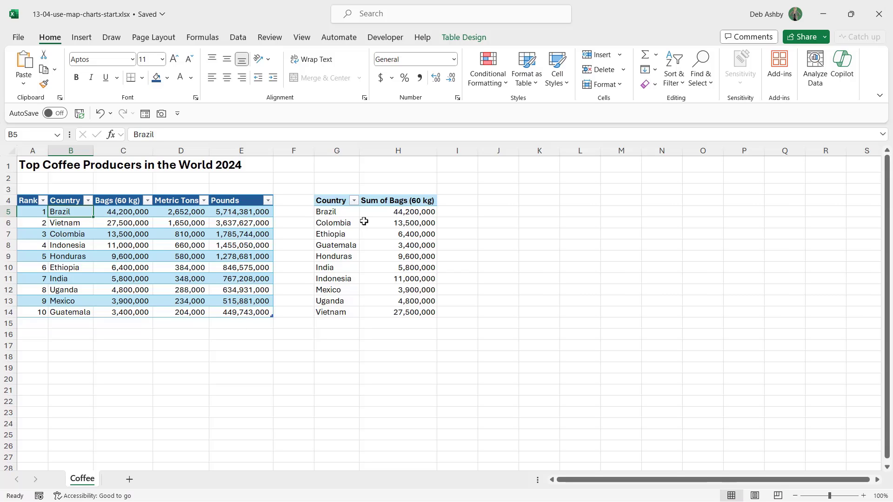
left_click(342, 213)
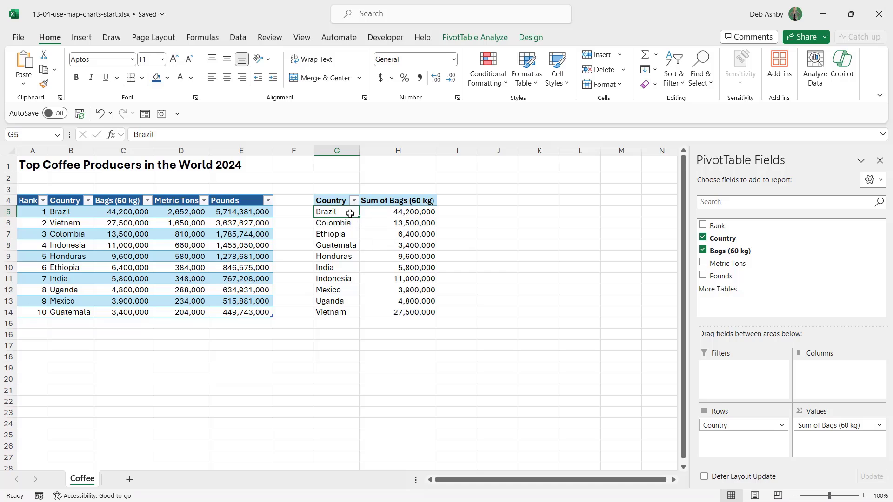
right_click(344, 213)
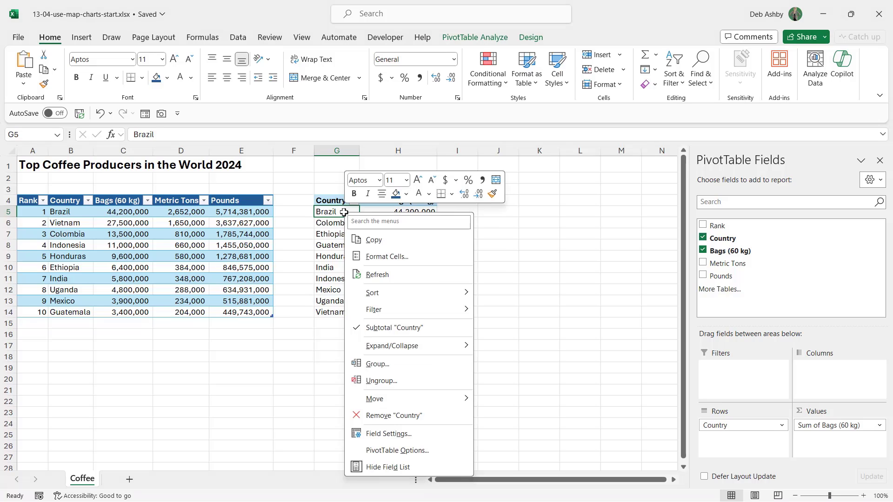
left_click(334, 213)
left_click(353, 201)
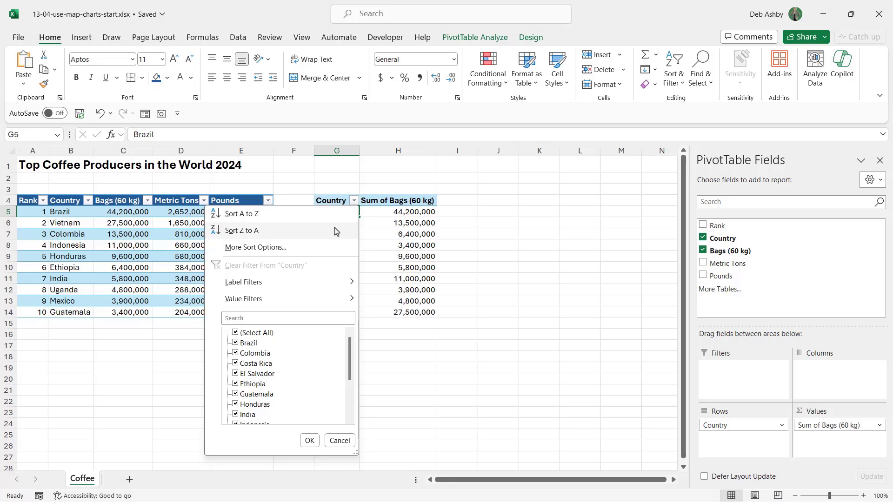
left_click(309, 441)
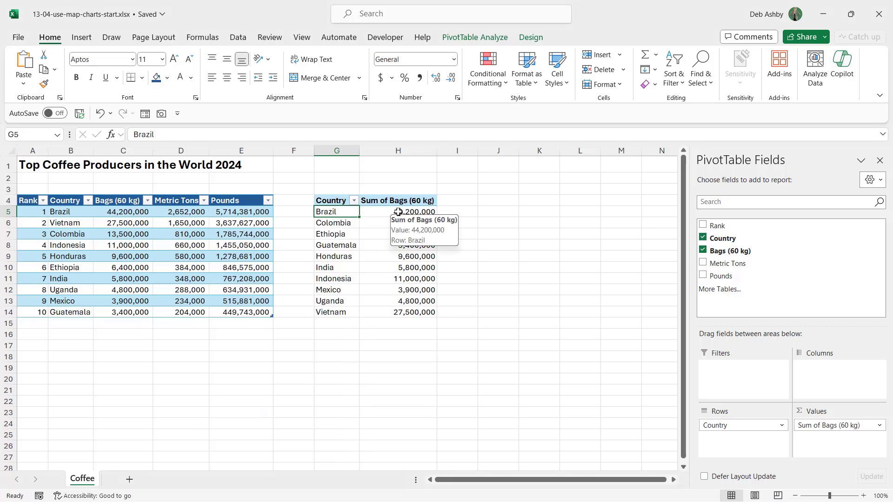
Sort the coffee PivotTable by Sum of Bags (60 kg) from largest to smallest.
right_click(399, 215)
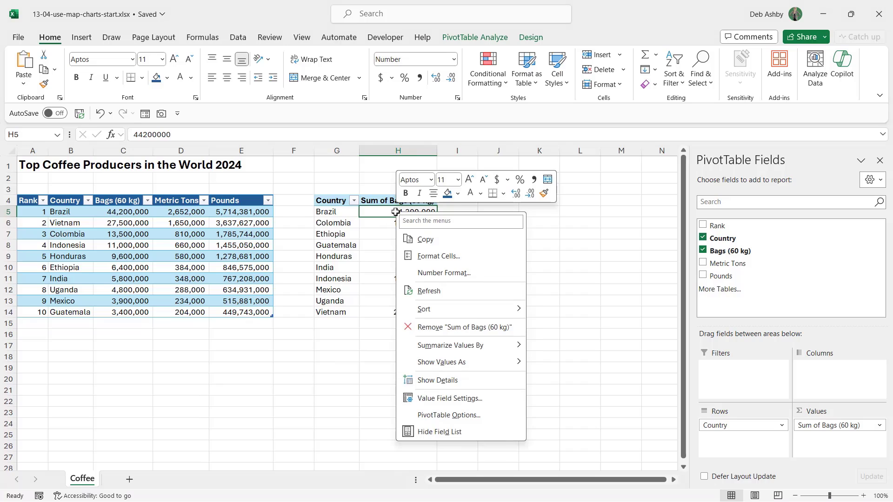
mouse_move(474, 316)
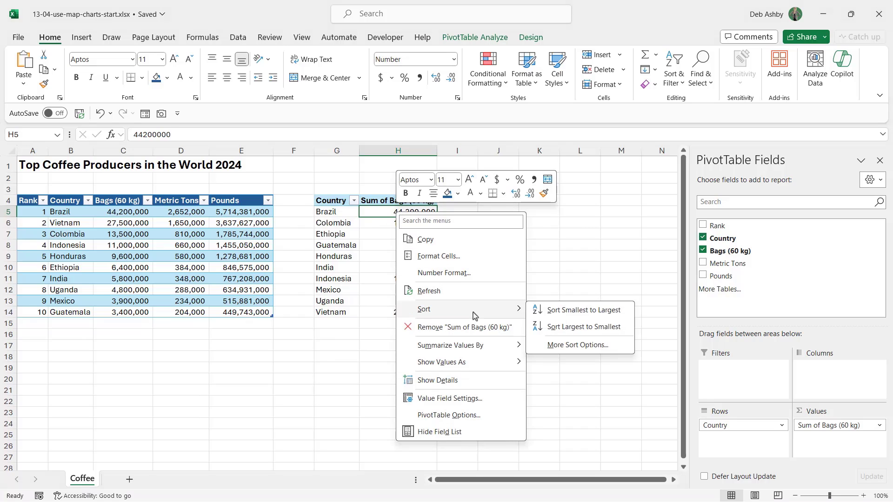
left_click(579, 328)
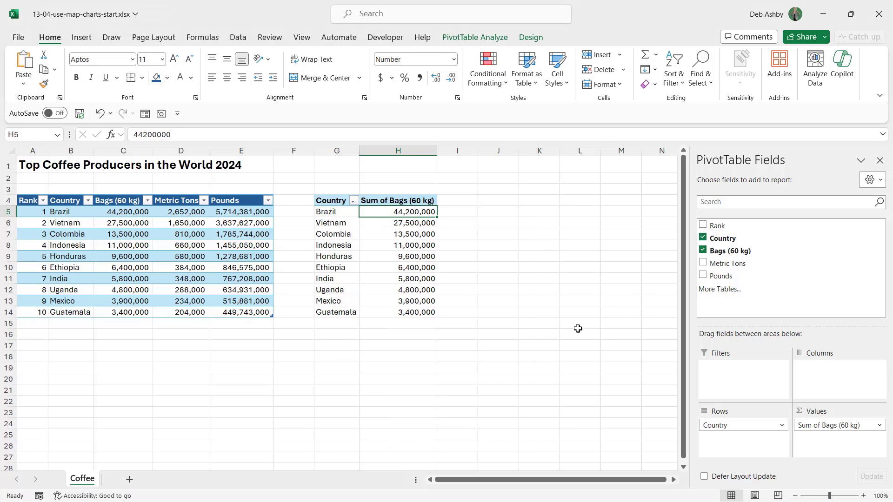
left_click(337, 220)
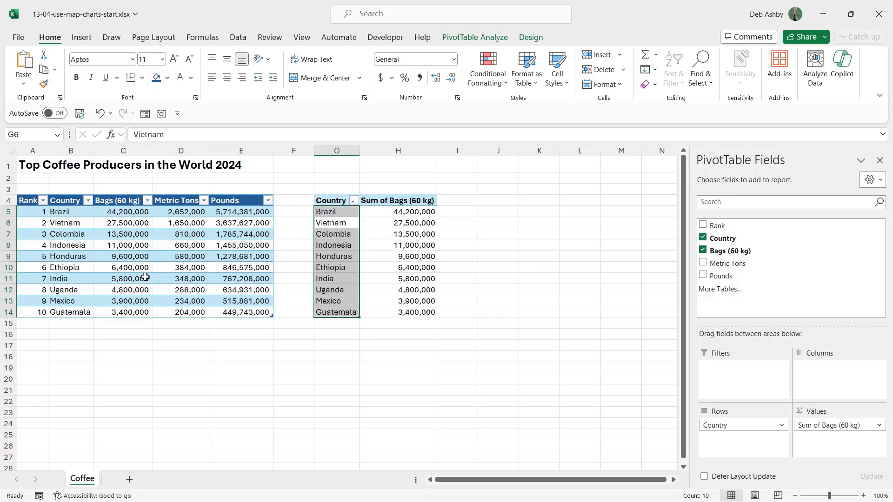
left_click(389, 217)
mouse_move(369, 240)
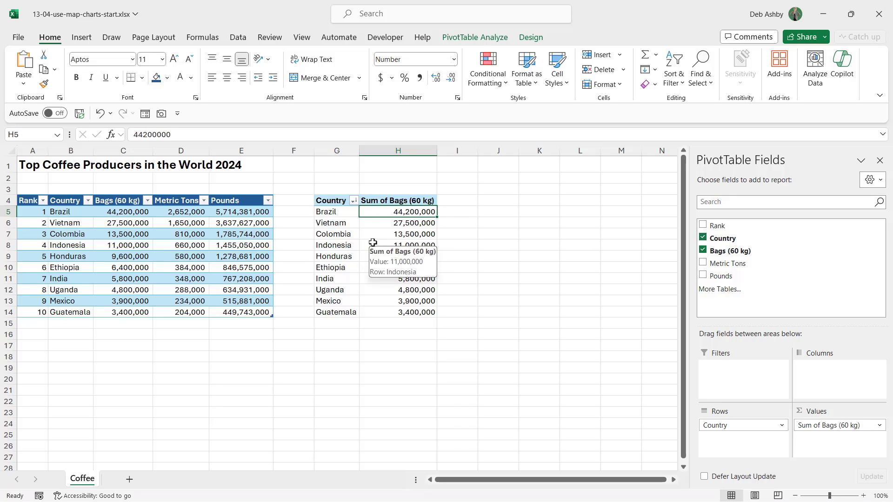
mouse_move(342, 211)
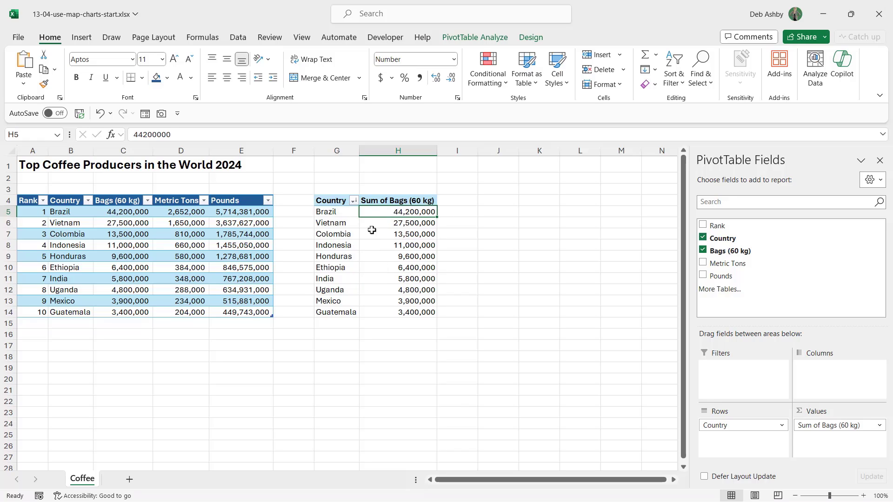
Try to insert a filled map PivotChart based on the coffee PivotTable.
left_click(387, 224)
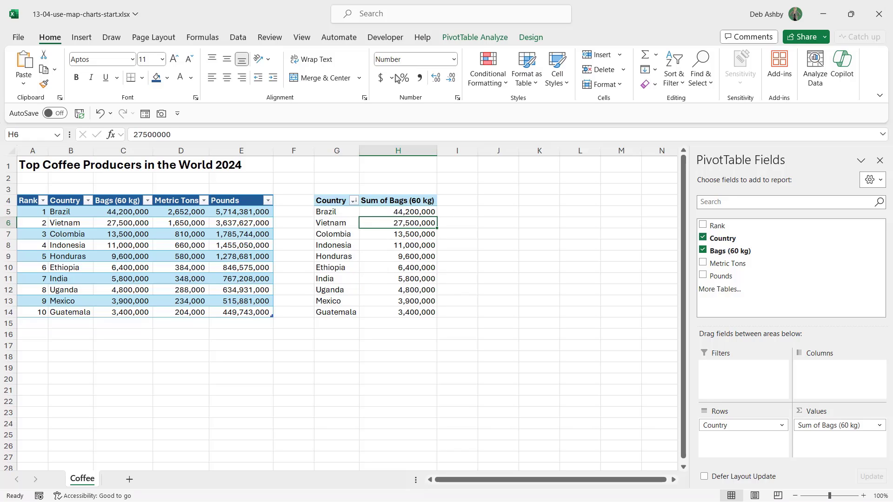
left_click(81, 38)
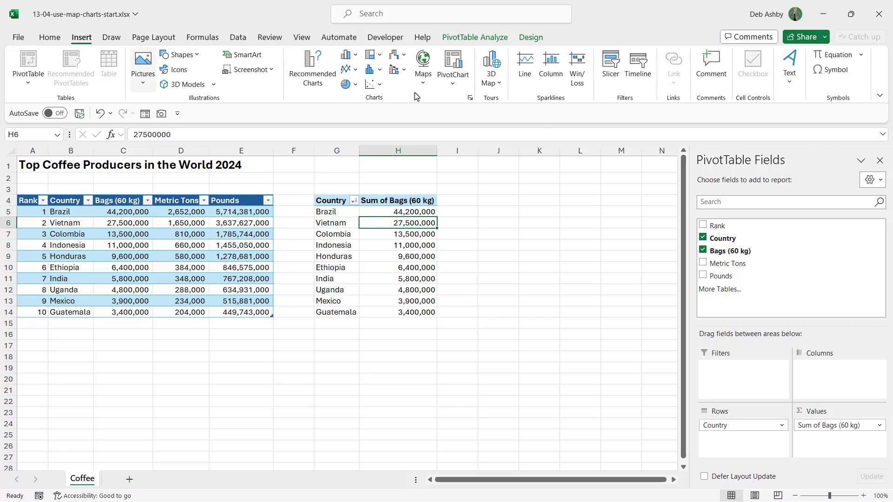
left_click(452, 83)
left_click(462, 103)
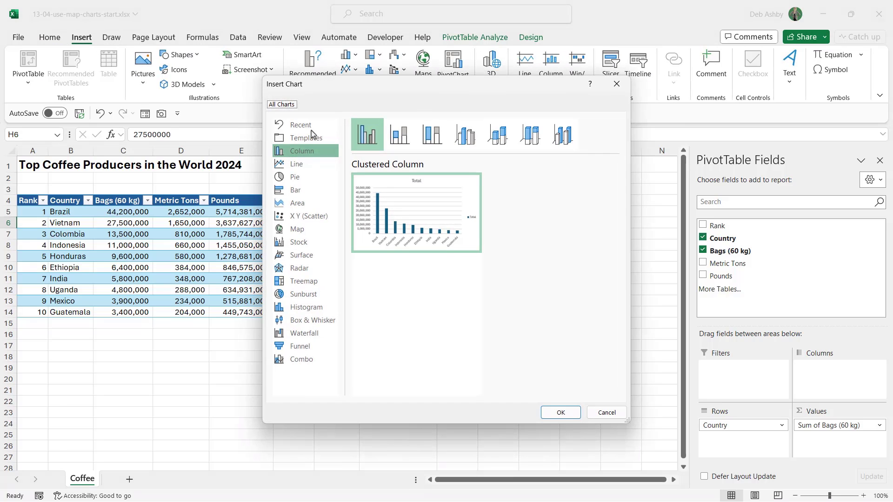
left_click(297, 230)
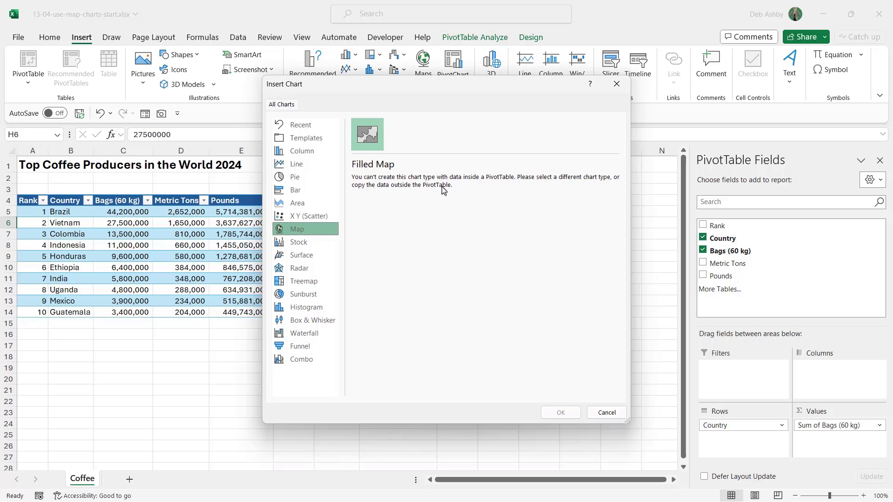
left_click(607, 413)
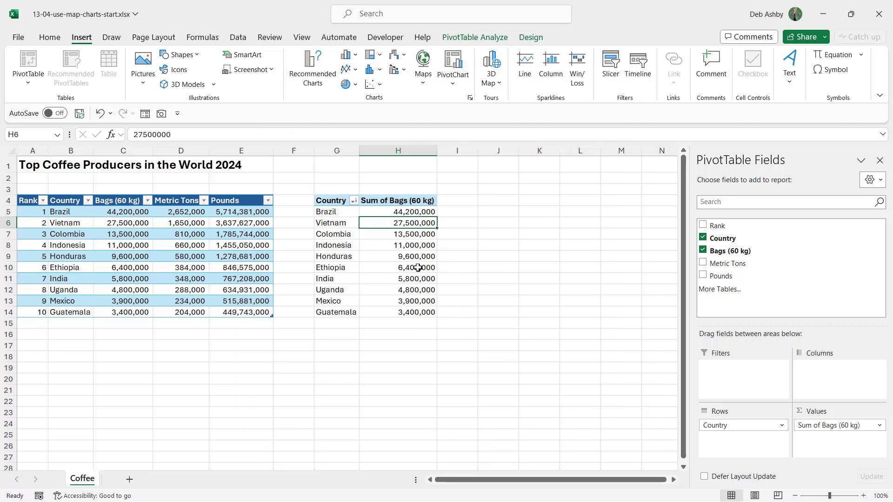
Insert a filled map chart from the coffee table's Country and Bags (60 kg) columns beside the PivotTable, and delete it again.
left_click(388, 235)
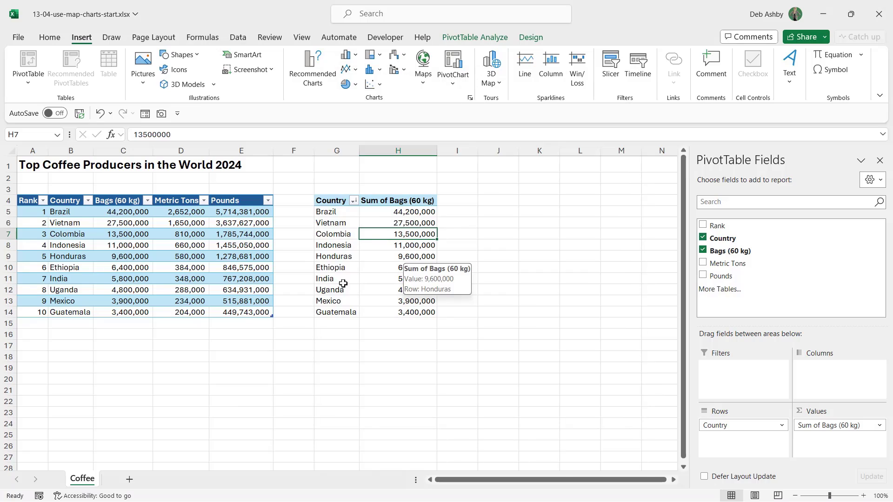
key("Up")
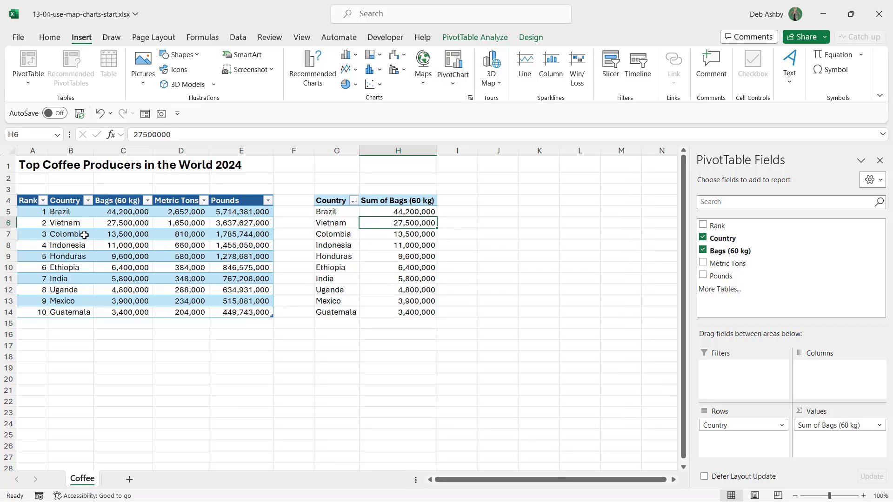
left_click(65, 232)
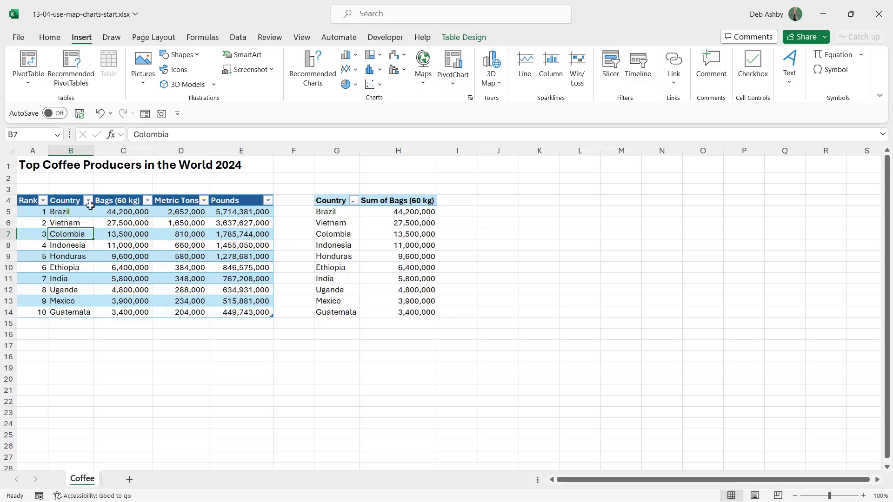
left_click(65, 201)
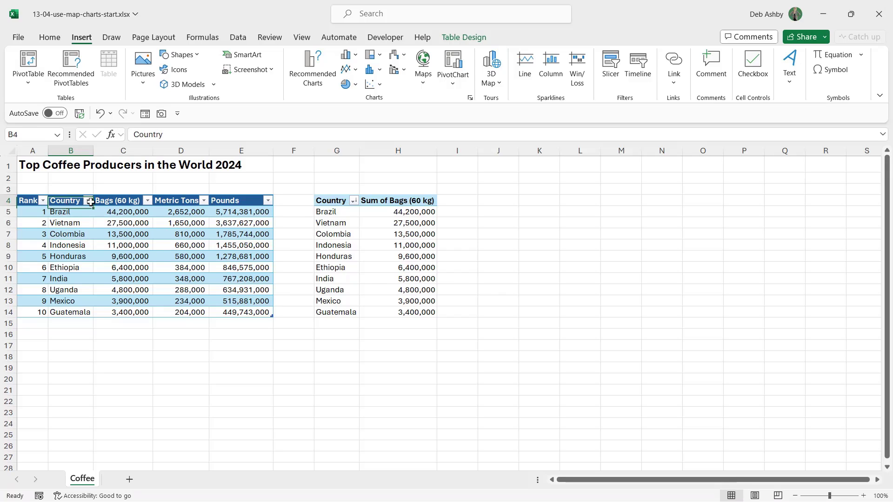
left_click_drag(90, 201, 125, 310)
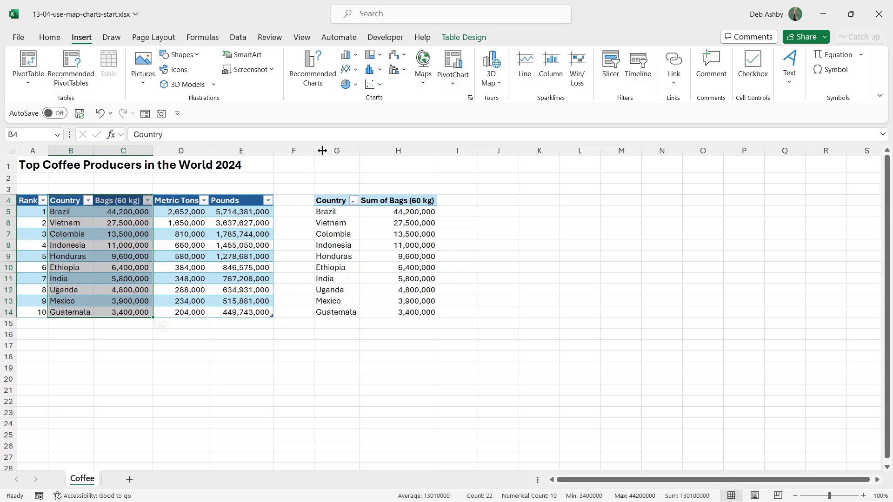
left_click(422, 78)
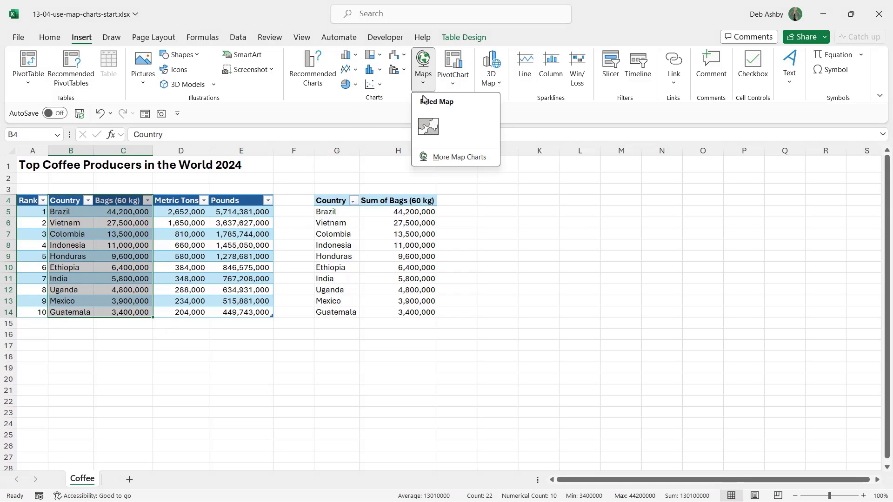
left_click(425, 124)
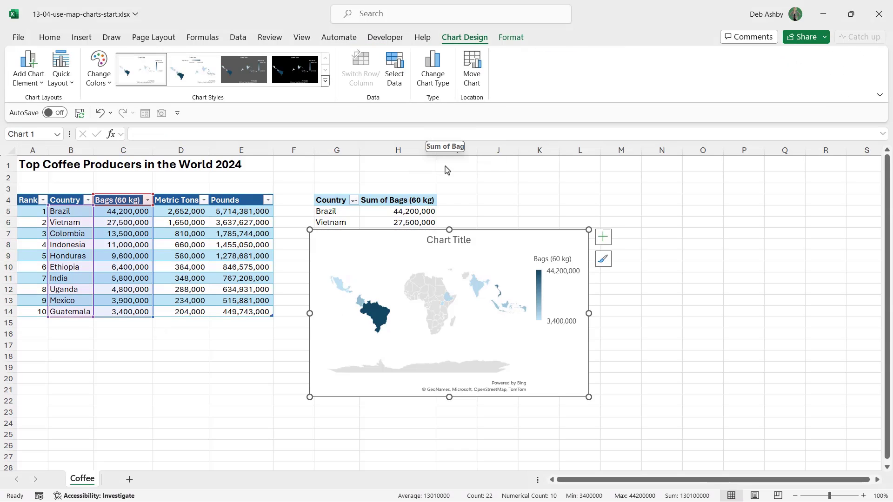
left_click_drag(578, 236, 732, 211)
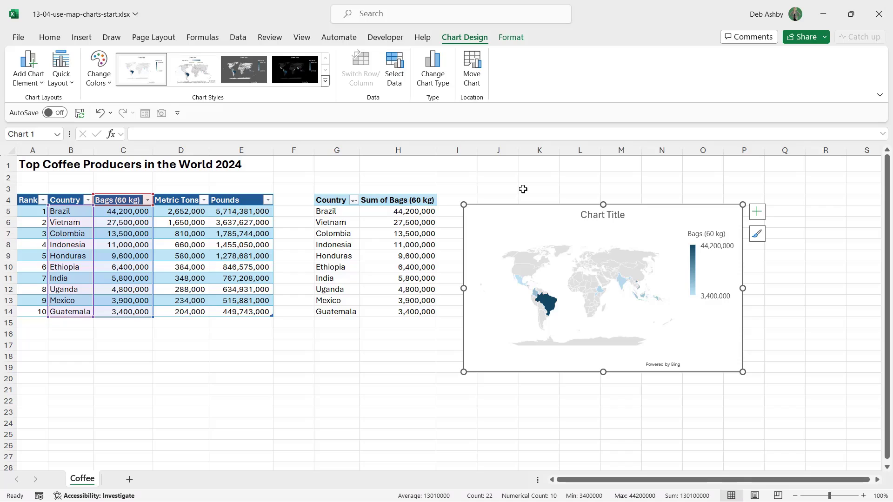
key("Delete")
Copy the whole coffee PivotTable, including headings, and paste it as values only starting at cell B18.
left_click(381, 256)
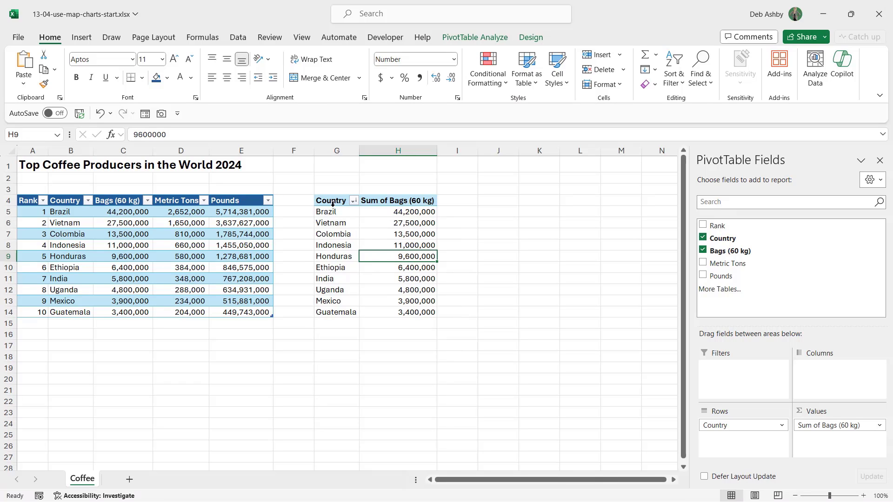
left_click_drag(327, 202, 420, 311)
key("ctrl+c")
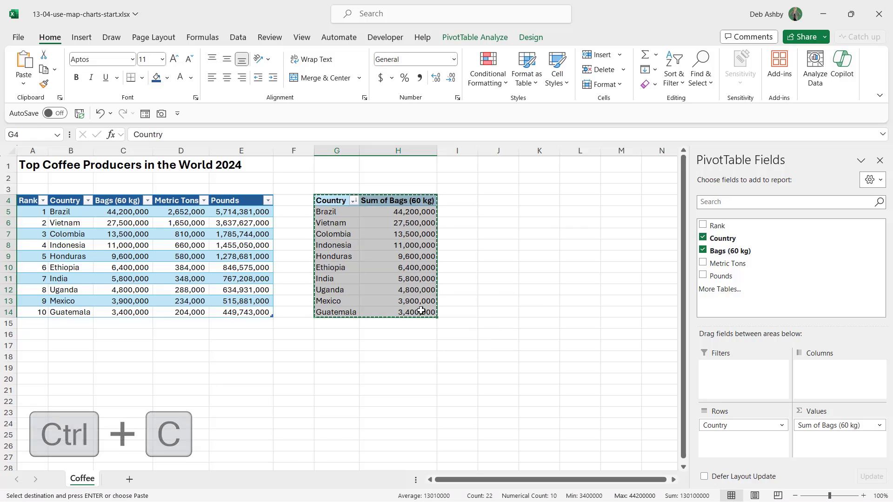
left_click(65, 356)
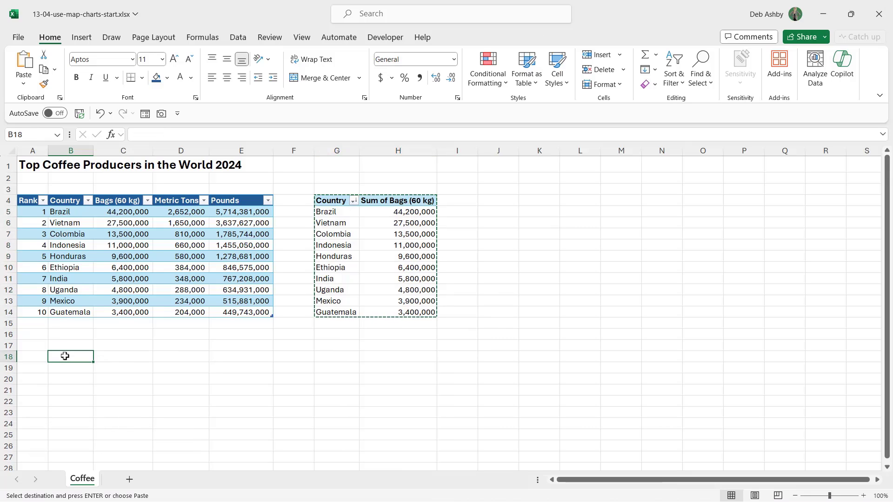
left_click(24, 84)
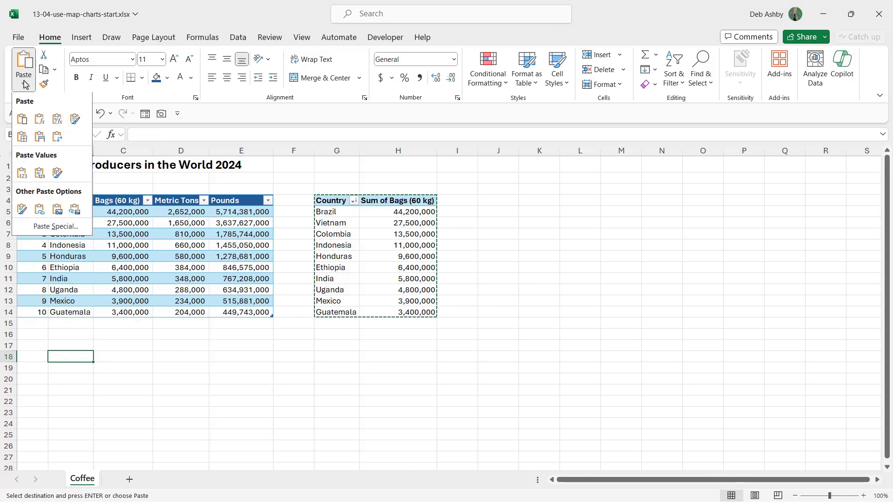
left_click(22, 173)
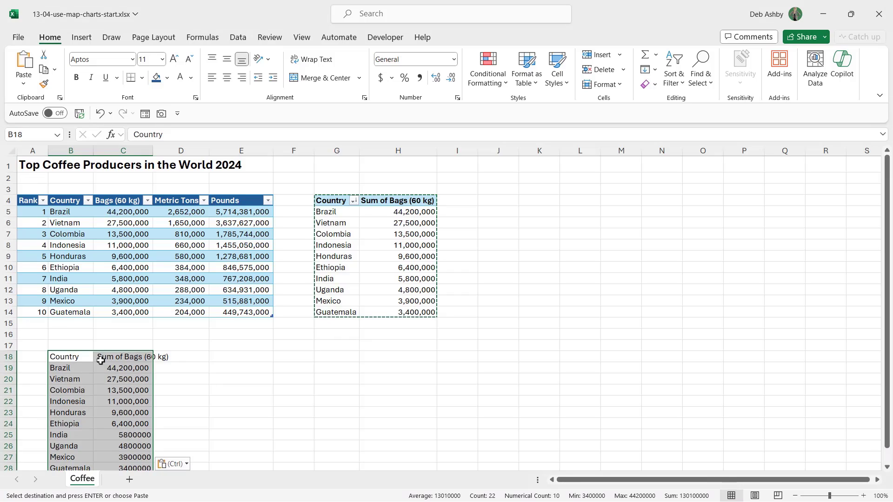
Widen column C to fit the Sum of Bags (60 kg) heading and make both headings of the pasted data bold.
left_click(114, 395)
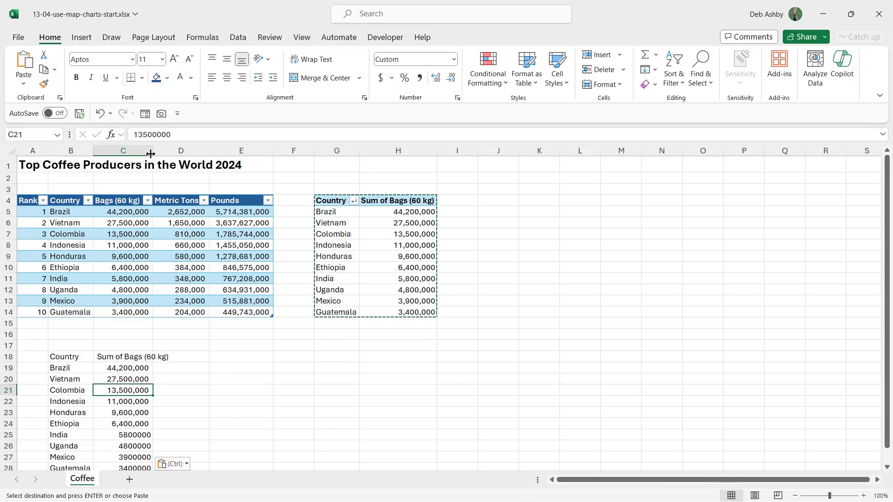
left_click_drag(68, 361, 158, 357)
key("ctrl+b")
left_click(117, 391)
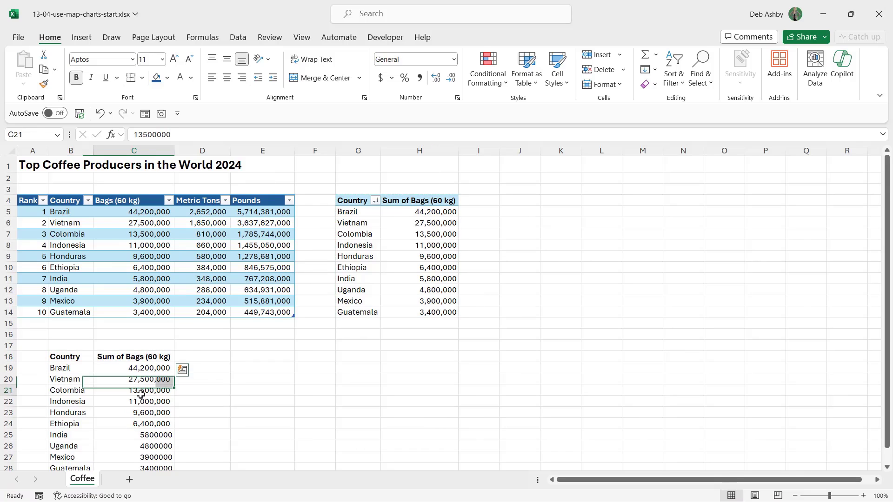
Insert a filled map chart from the pasted country and bags data in B18:C28.
scroll(123, 389, "down", 1)
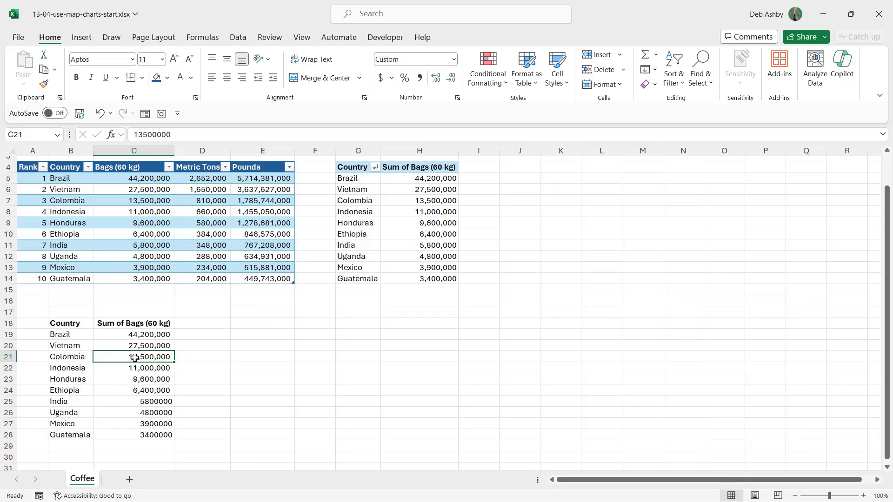
left_click(137, 333)
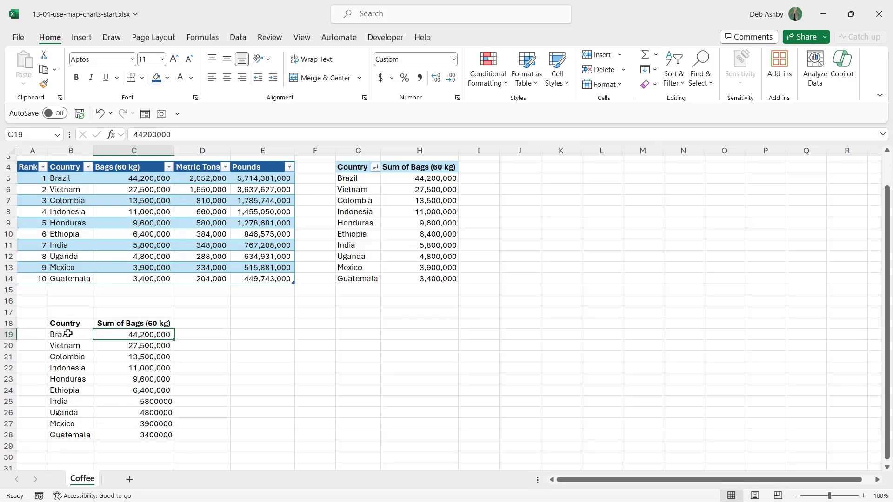
left_click_drag(60, 323, 133, 434)
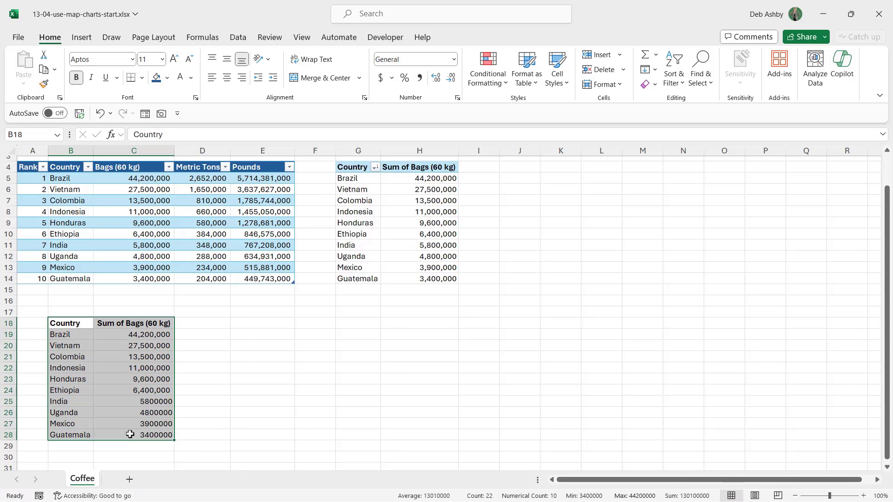
left_click(79, 41)
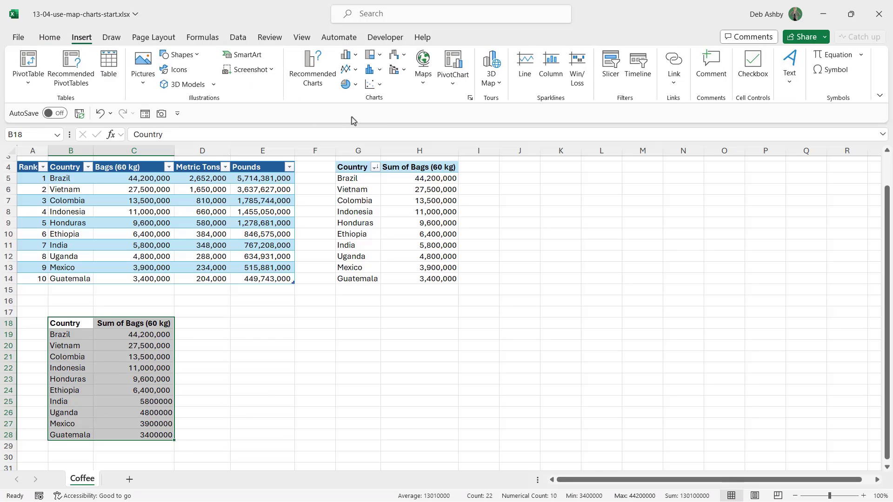
left_click(422, 83)
left_click(428, 126)
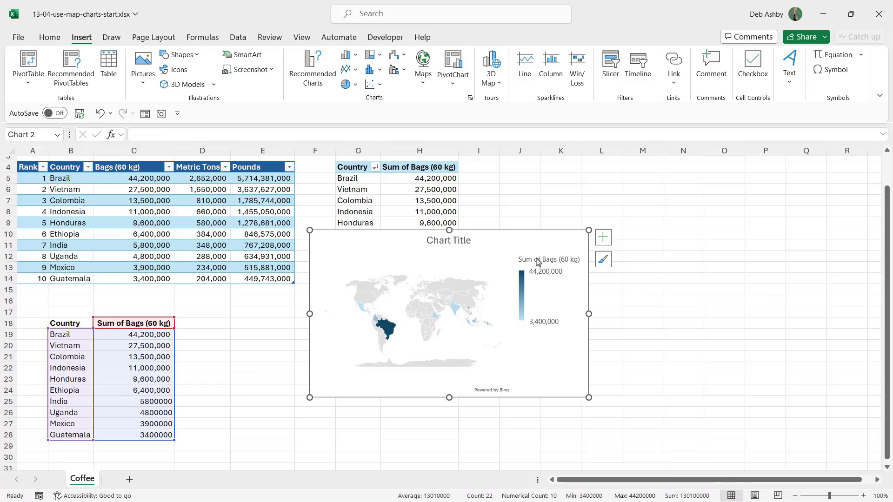
Enlarge the map chart to about 3.72" high by 6.14" wide and place it beside the PivotTable, clear of its data.
left_click_drag(498, 246, 672, 205)
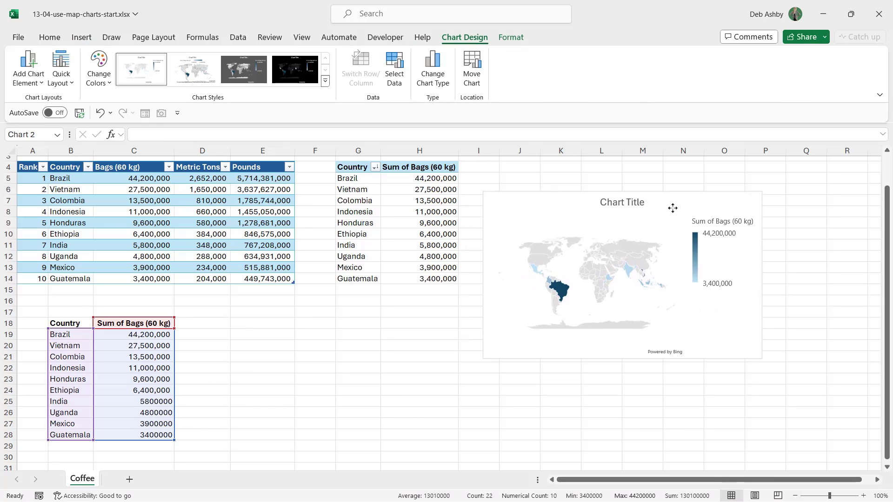
left_click_drag(484, 359, 419, 399)
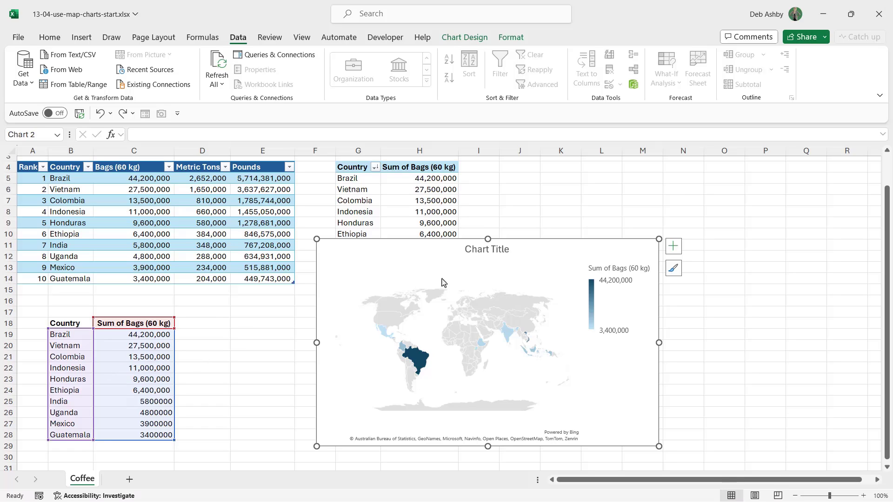
left_click_drag(447, 275, 456, 292)
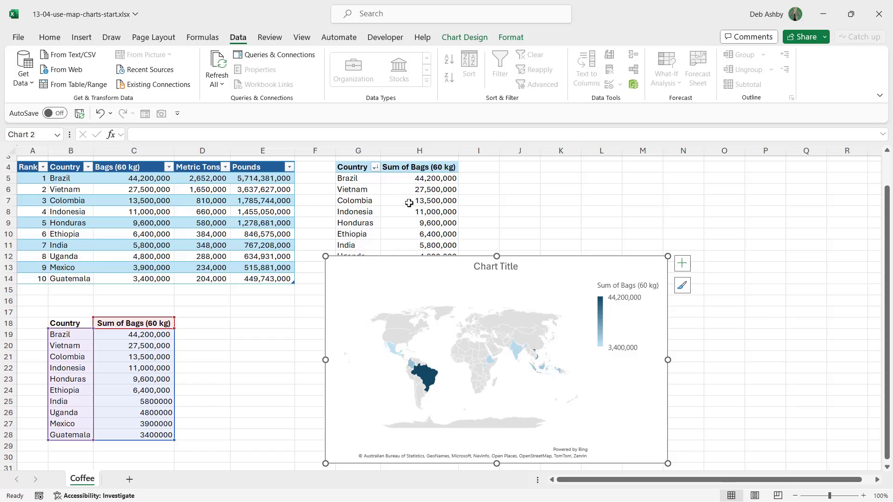
left_click_drag(383, 272, 534, 243)
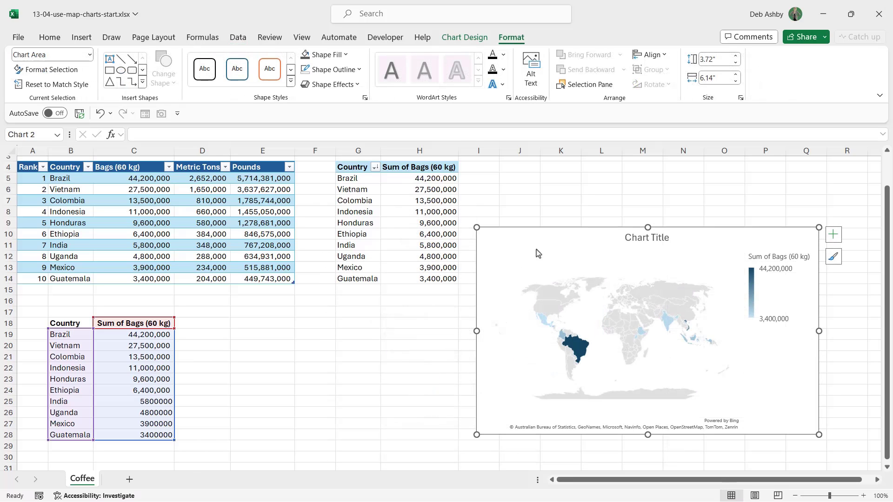
Change the map chart's data range to the PivotTable cells G4:H14 on the Coffee sheet and deselect the chart.
left_click(463, 37)
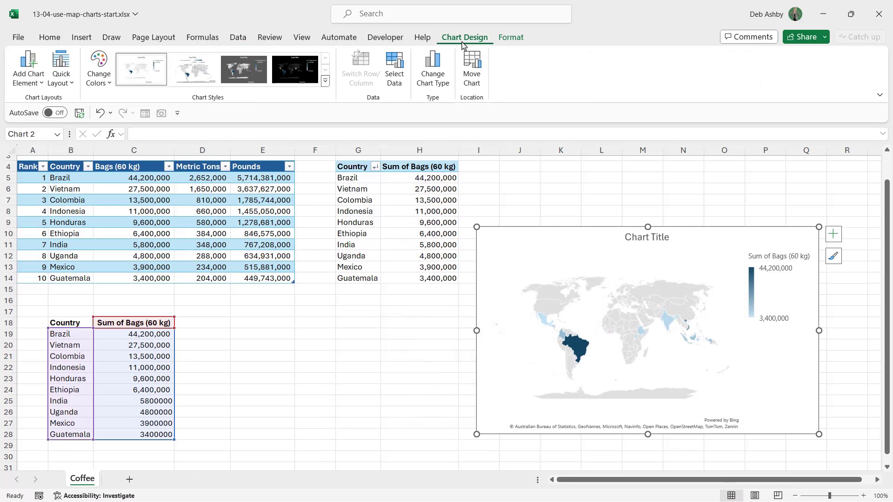
left_click(395, 72)
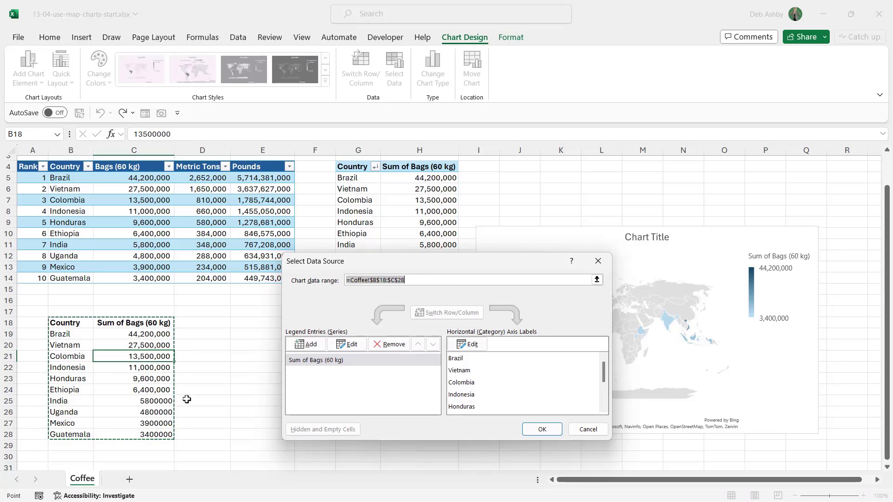
left_click_drag(458, 265, 430, 313)
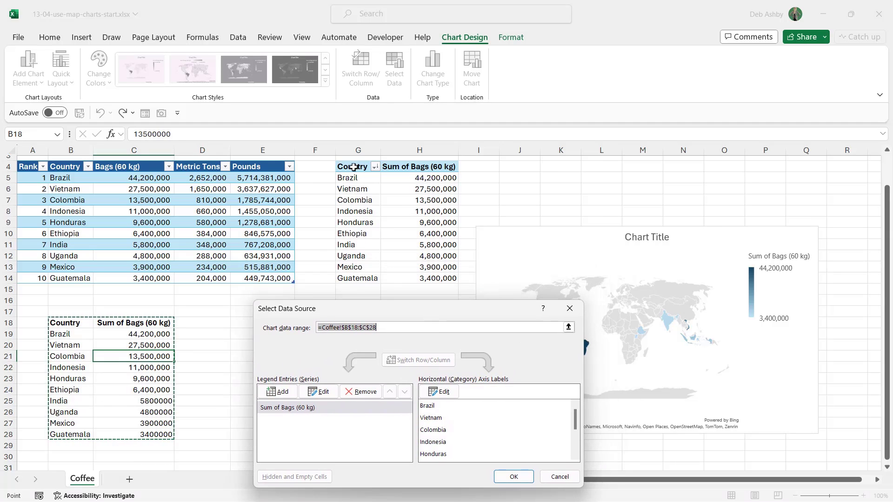
left_click_drag(355, 168, 413, 275)
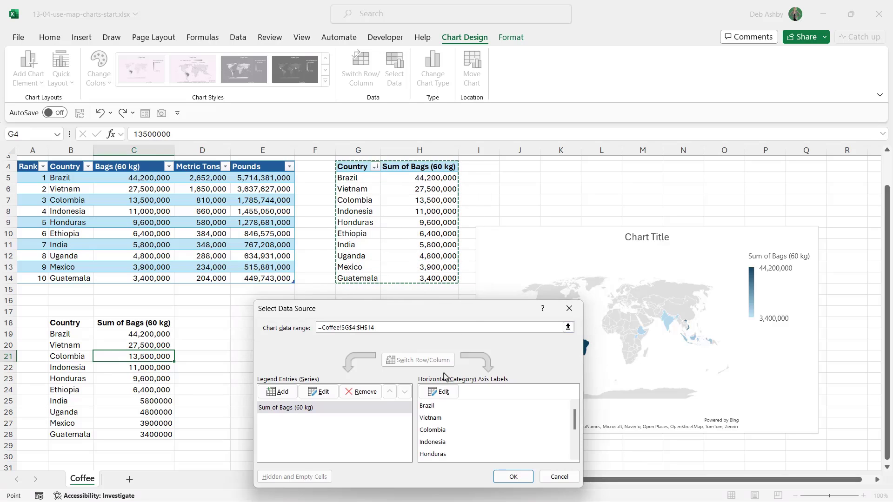
left_click(510, 478)
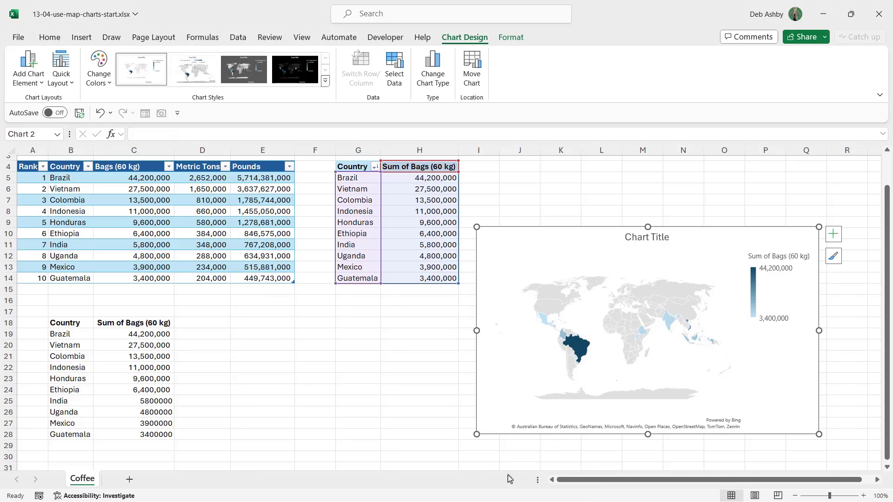
left_click(56, 334)
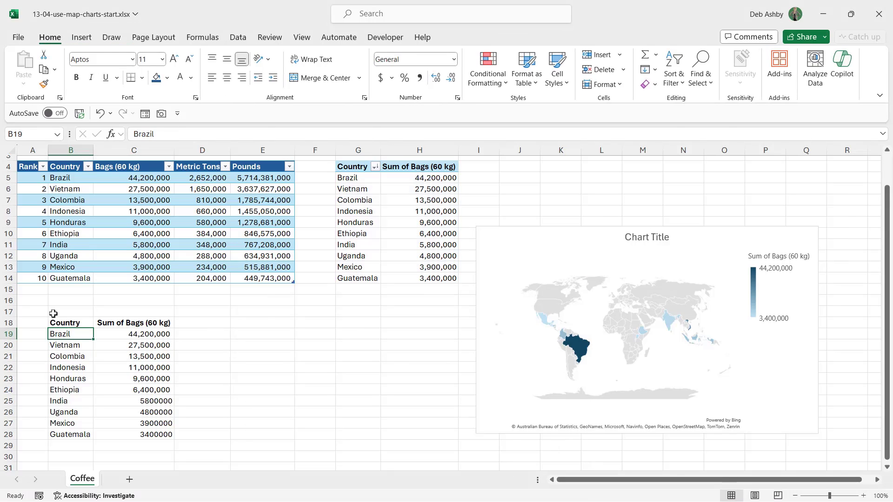
Clear the copied country data in B17:C29 and move the map chart up beside the PivotTable.
left_click_drag(56, 312, 145, 449)
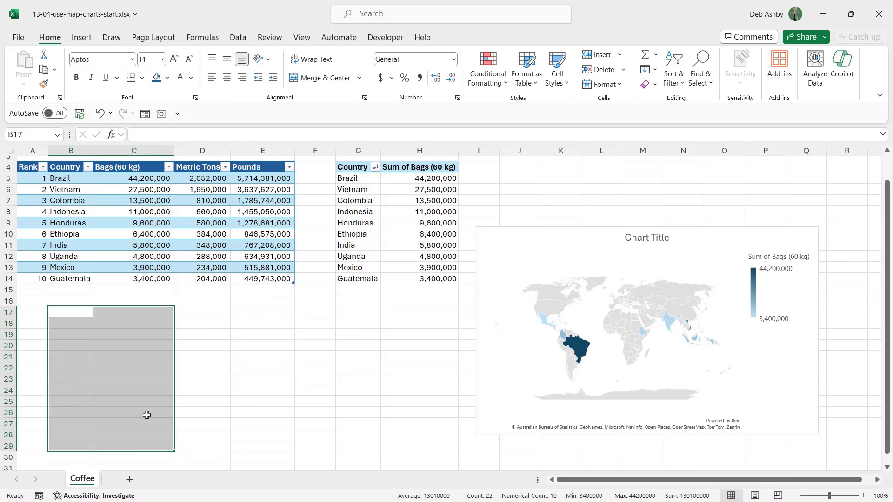
left_click(536, 251)
left_click(427, 215)
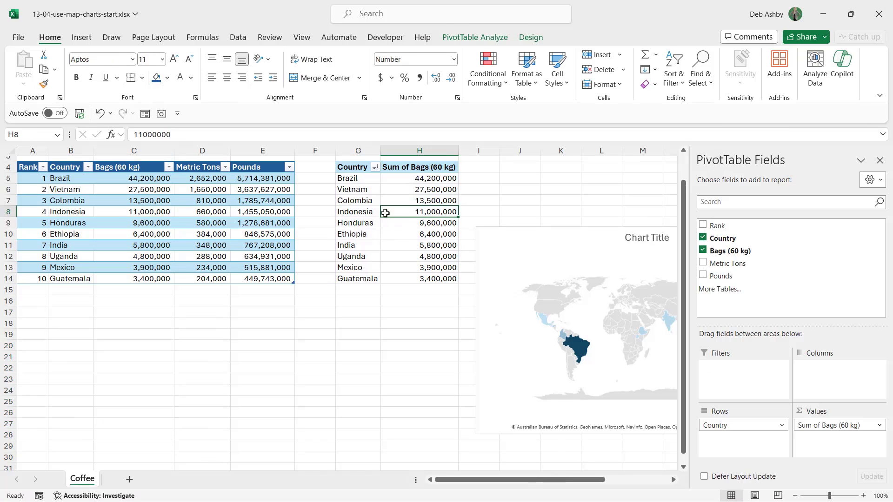
left_click(543, 234)
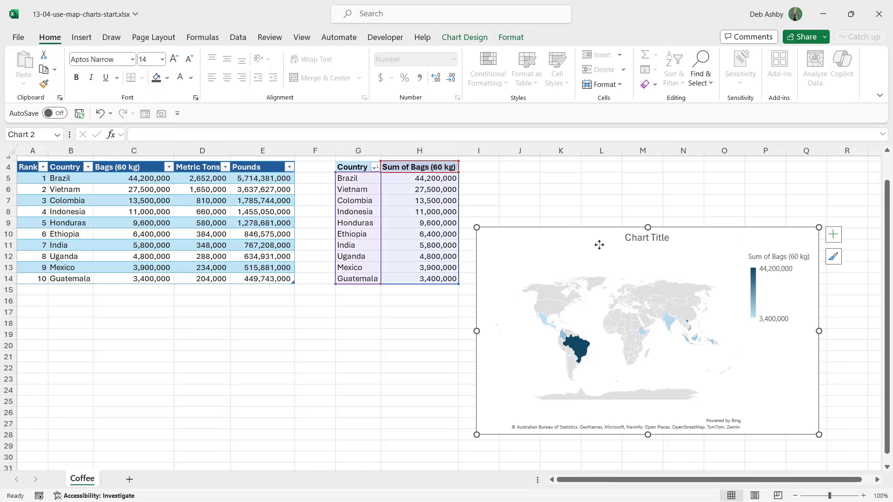
left_click_drag(558, 243, 555, 203)
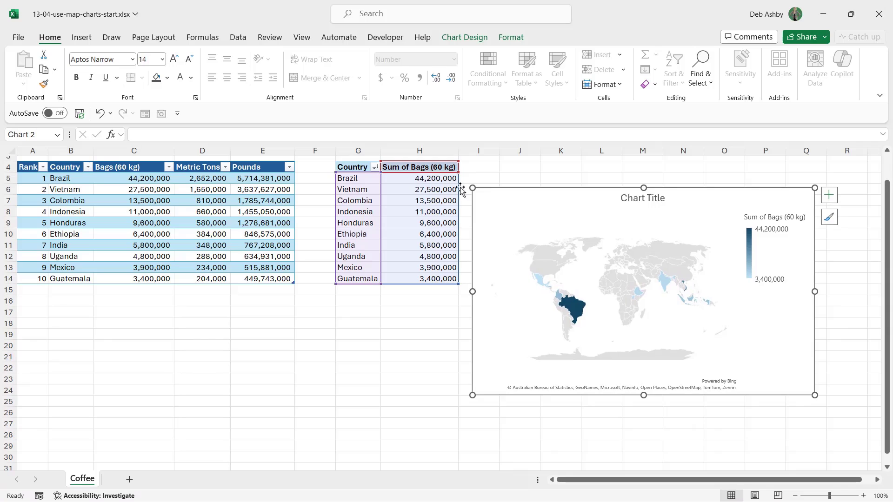
scroll(391, 210, "up", 1)
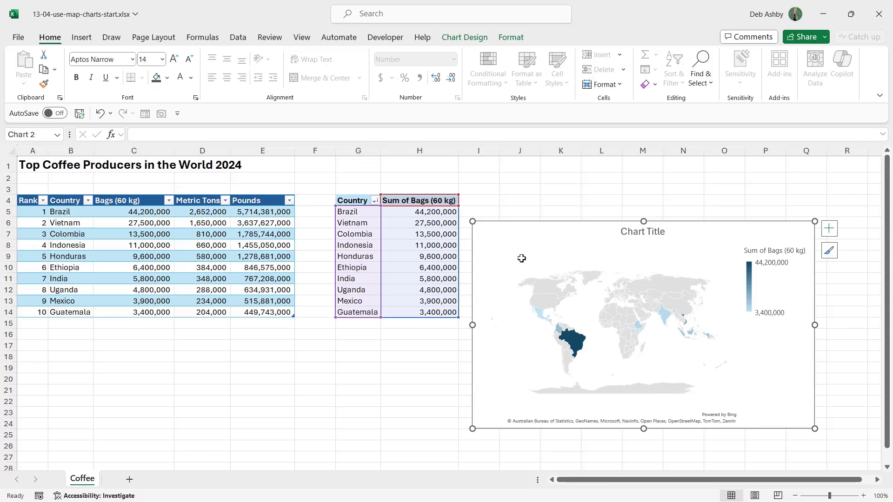
Filter the PivotTable's Country field to Brazil, Colombia and Peru only.
left_click(374, 200)
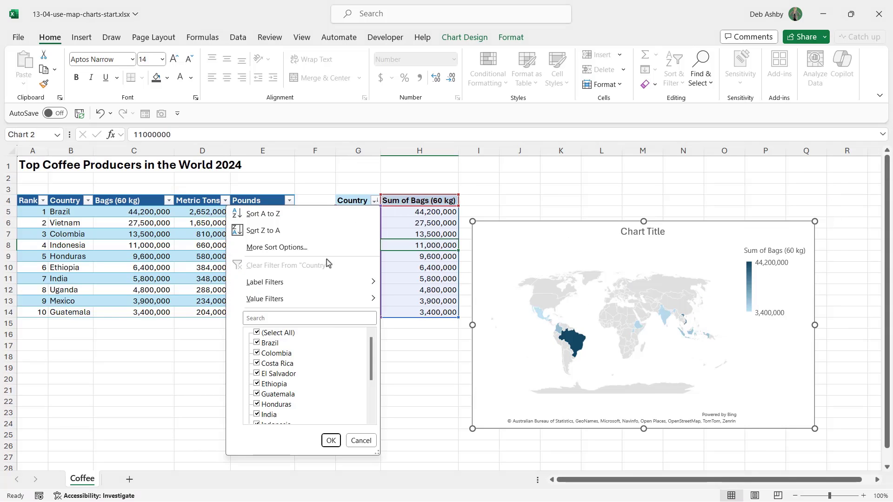
left_click(255, 333)
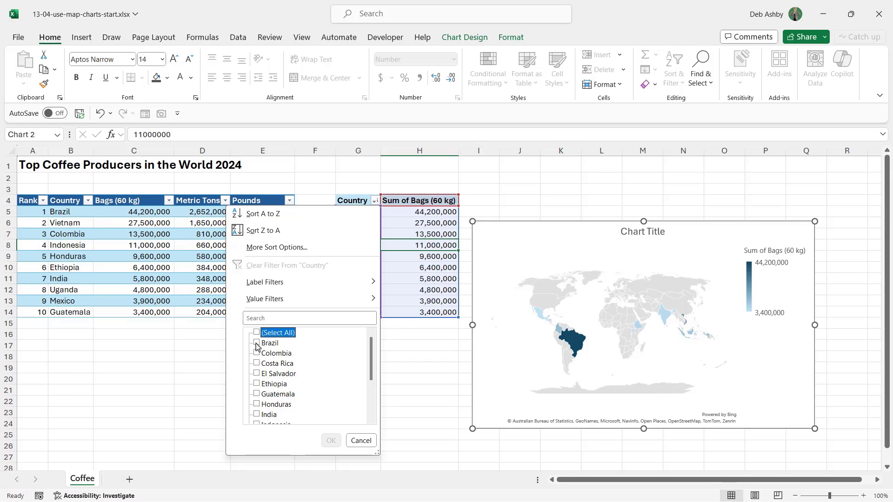
left_click(256, 345)
left_click(257, 355)
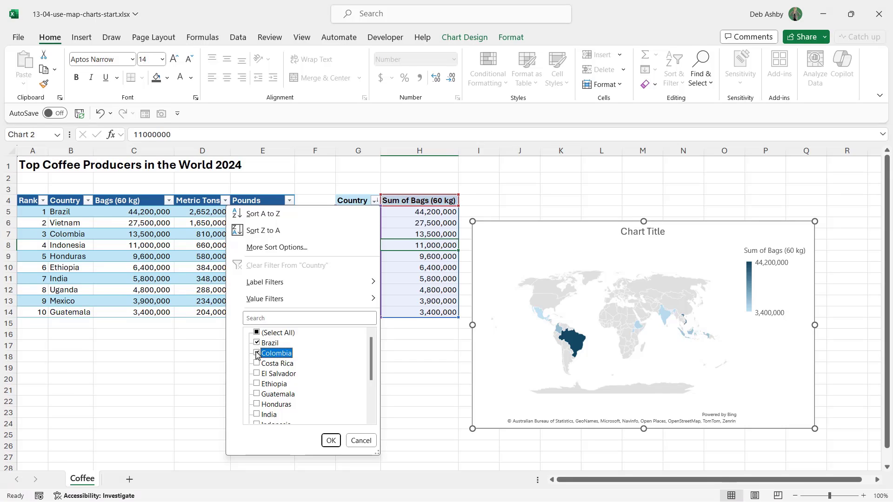
scroll(256, 386, "down", 3)
left_click(257, 394)
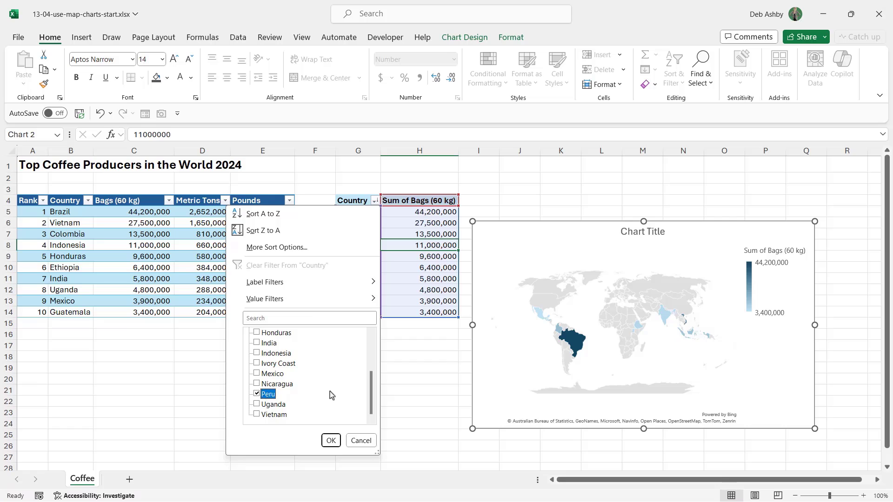
scroll(330, 393, "up", 3)
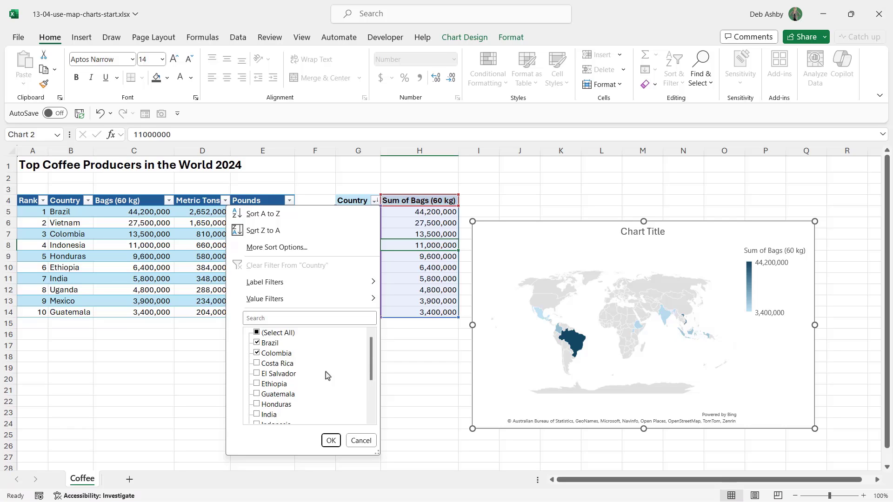
left_click(330, 440)
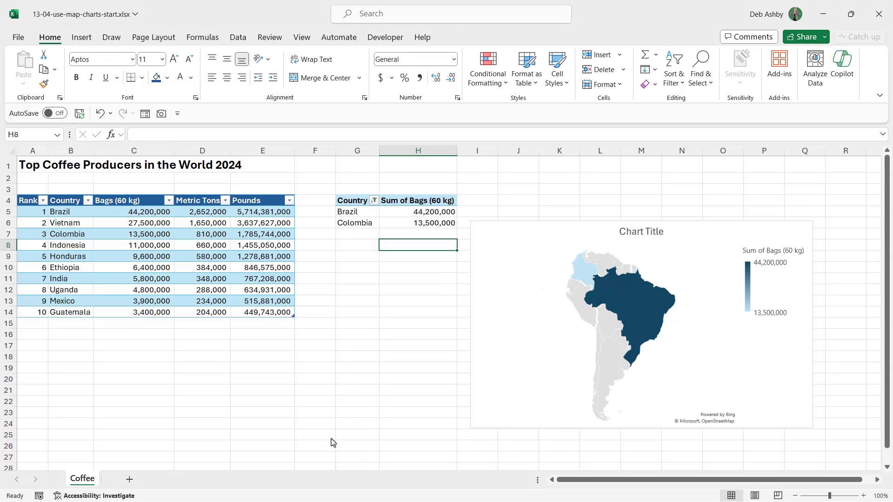
Reposition the map chart just beside the PivotTable, with its upper edge level with header row 4.
left_click_drag(692, 233, 688, 205)
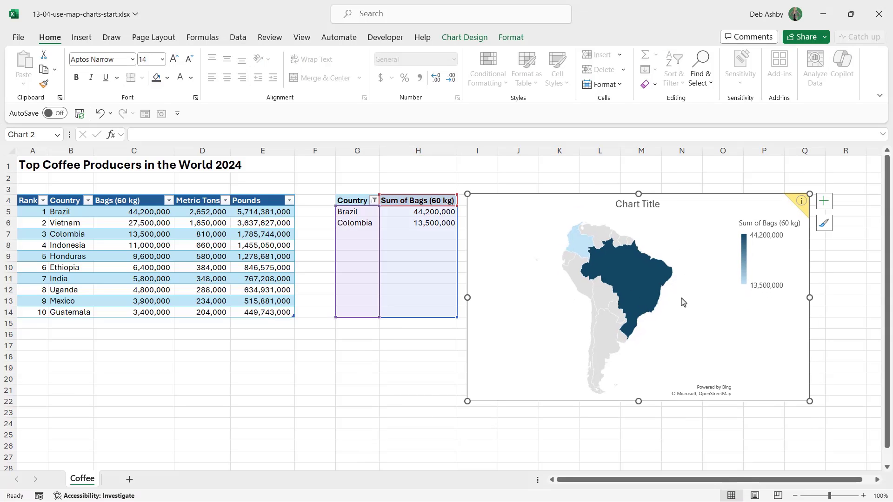
left_click_drag(683, 300, 692, 300)
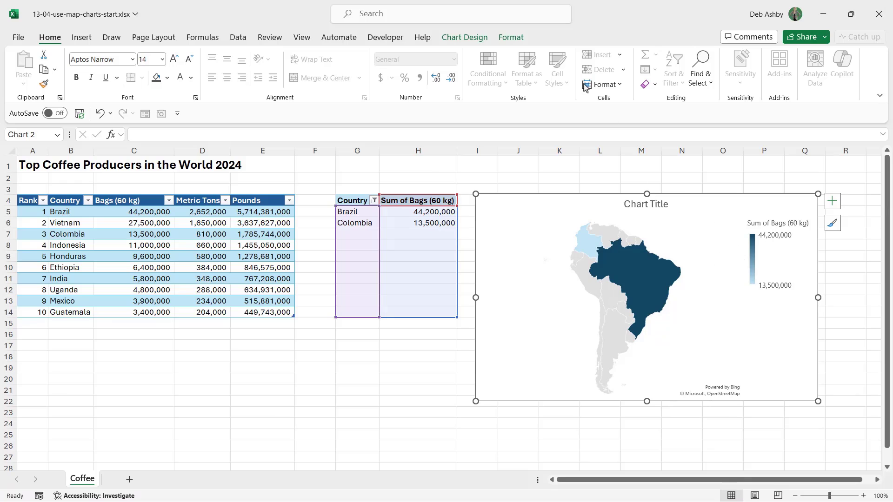
Apply chart Style 2 to the map chart and change its colors to the purple Monochromatic palette.
left_click(511, 38)
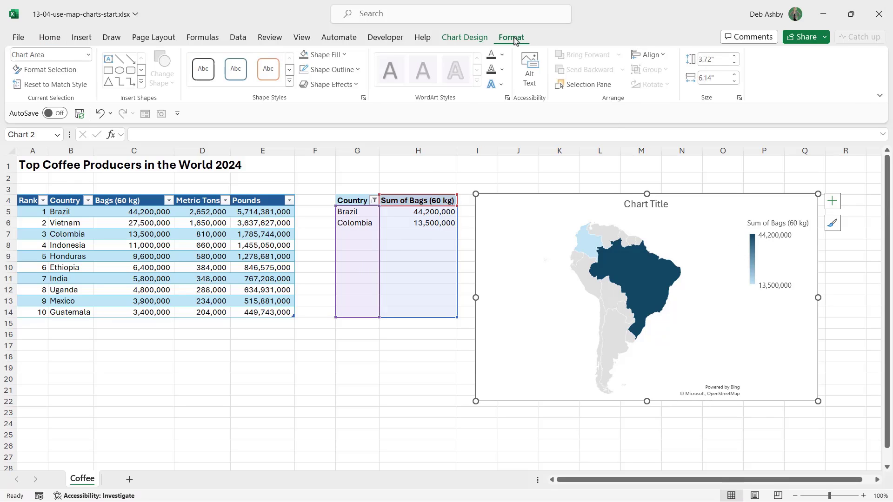
left_click(465, 37)
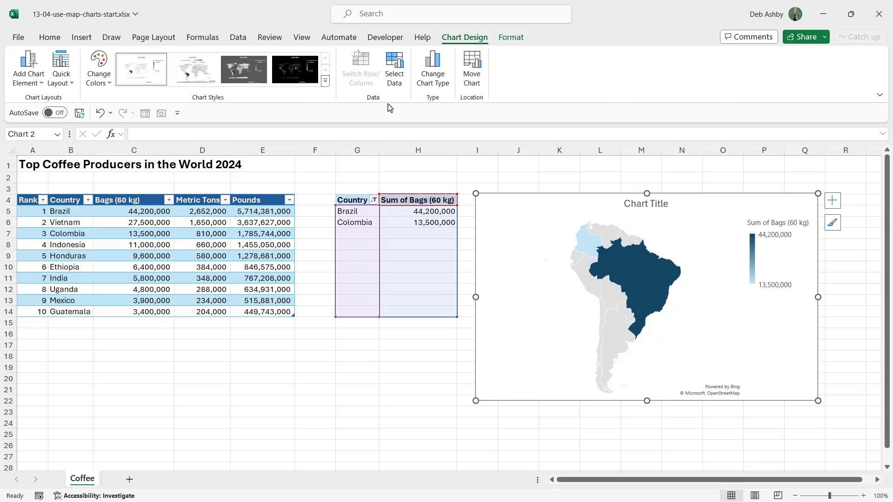
left_click(325, 81)
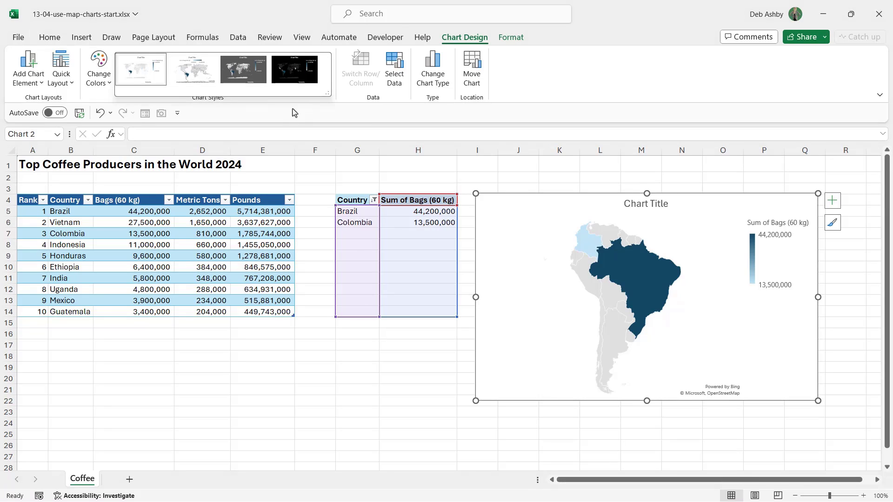
left_click(281, 112)
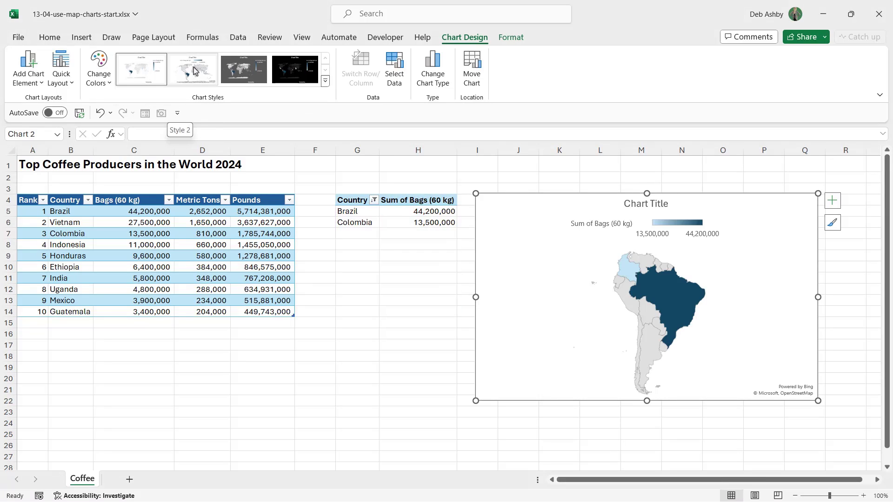
left_click(194, 71)
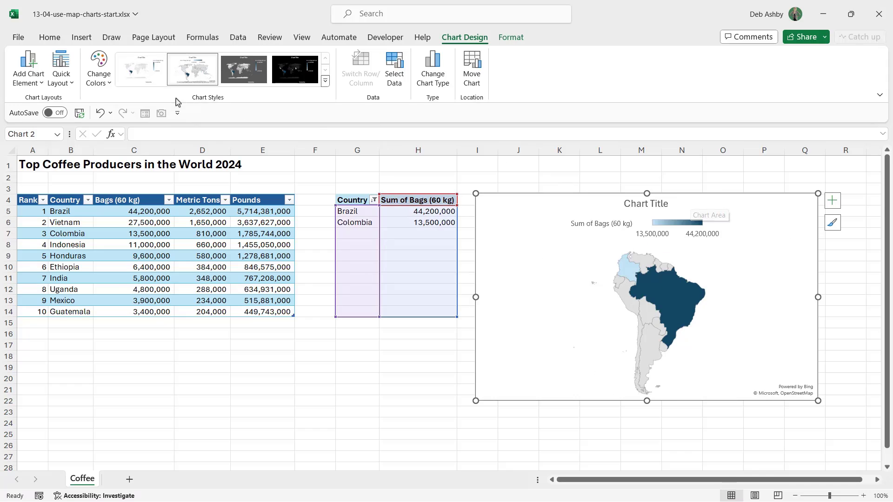
left_click(101, 82)
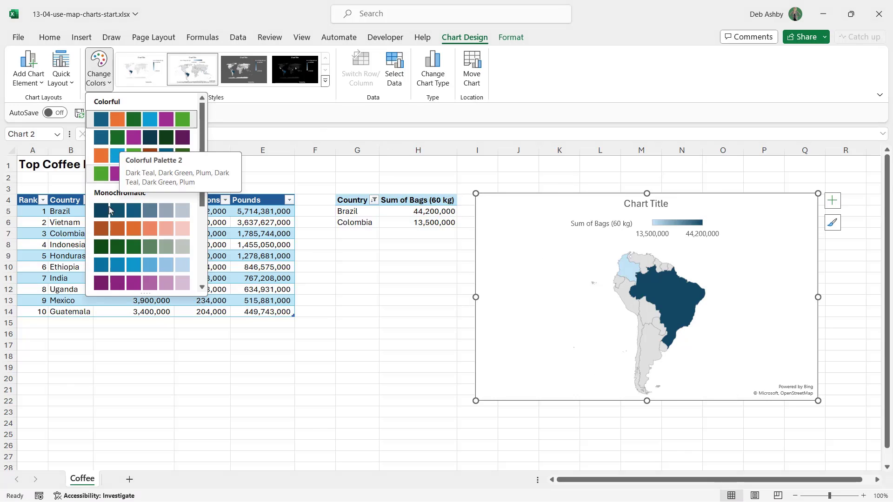
left_click(117, 285)
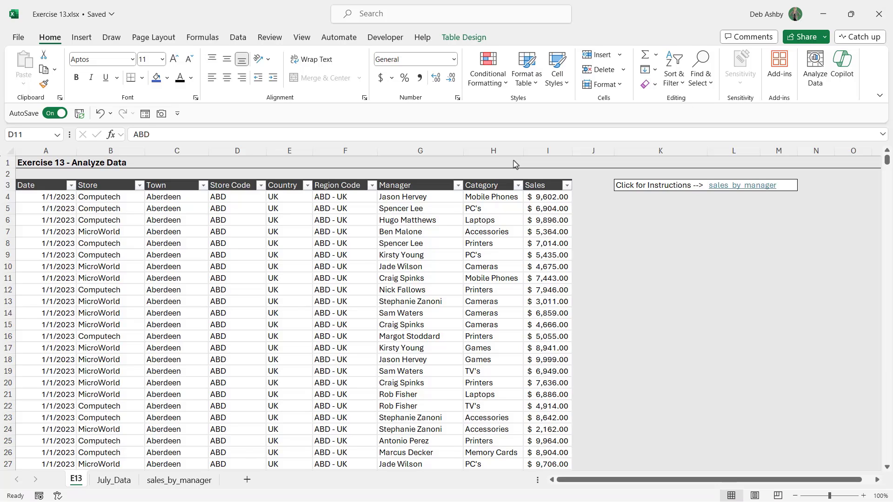
In Exercise 13.xlsx, follow the instructions link to the sales_by_manager sheet and read the chart tasks, highlighting the custom number format code.
left_click(238, 235)
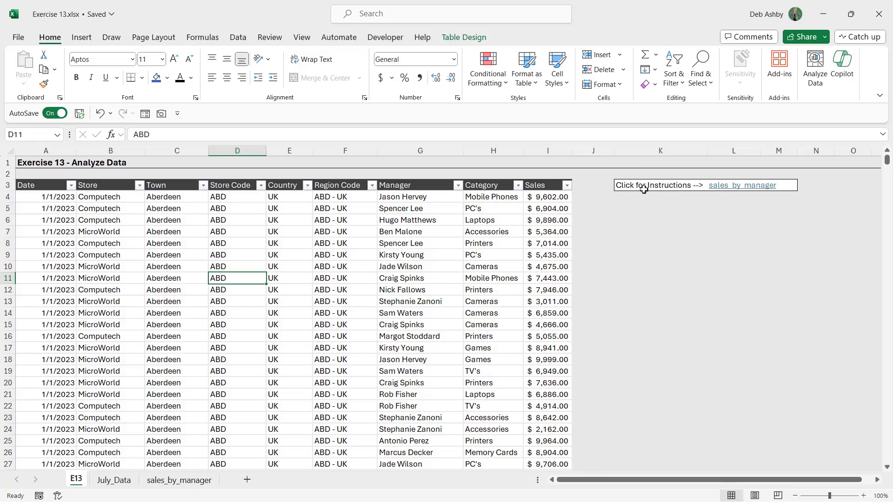
left_click(736, 189)
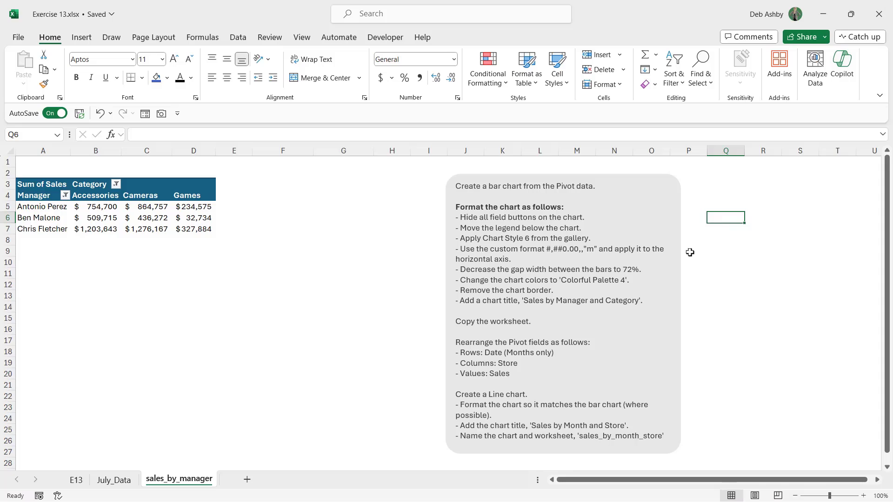
left_click_drag(545, 250, 599, 252)
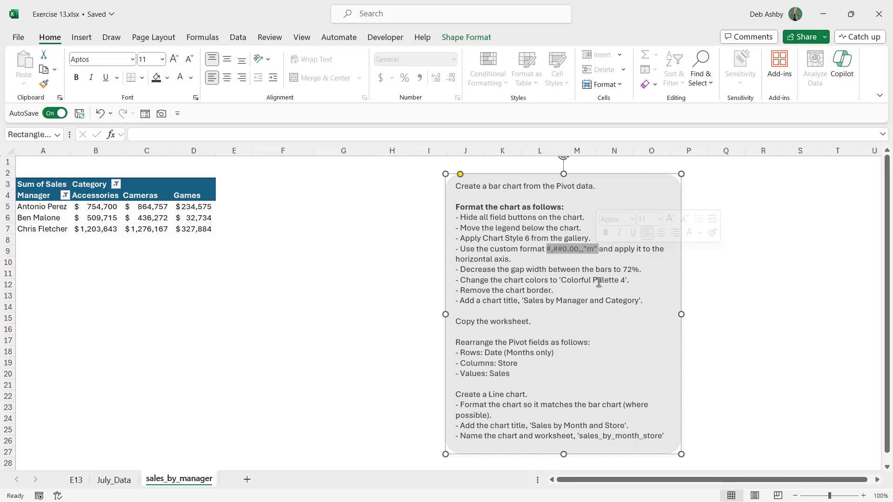
left_click(708, 282)
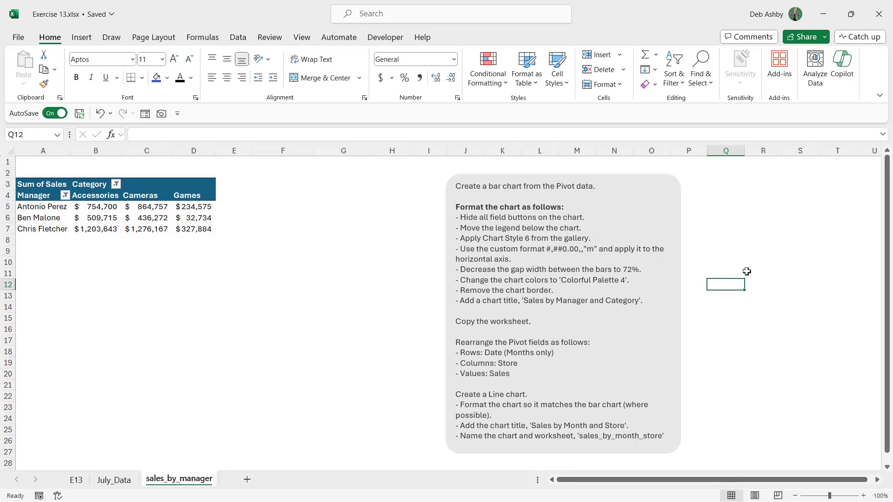